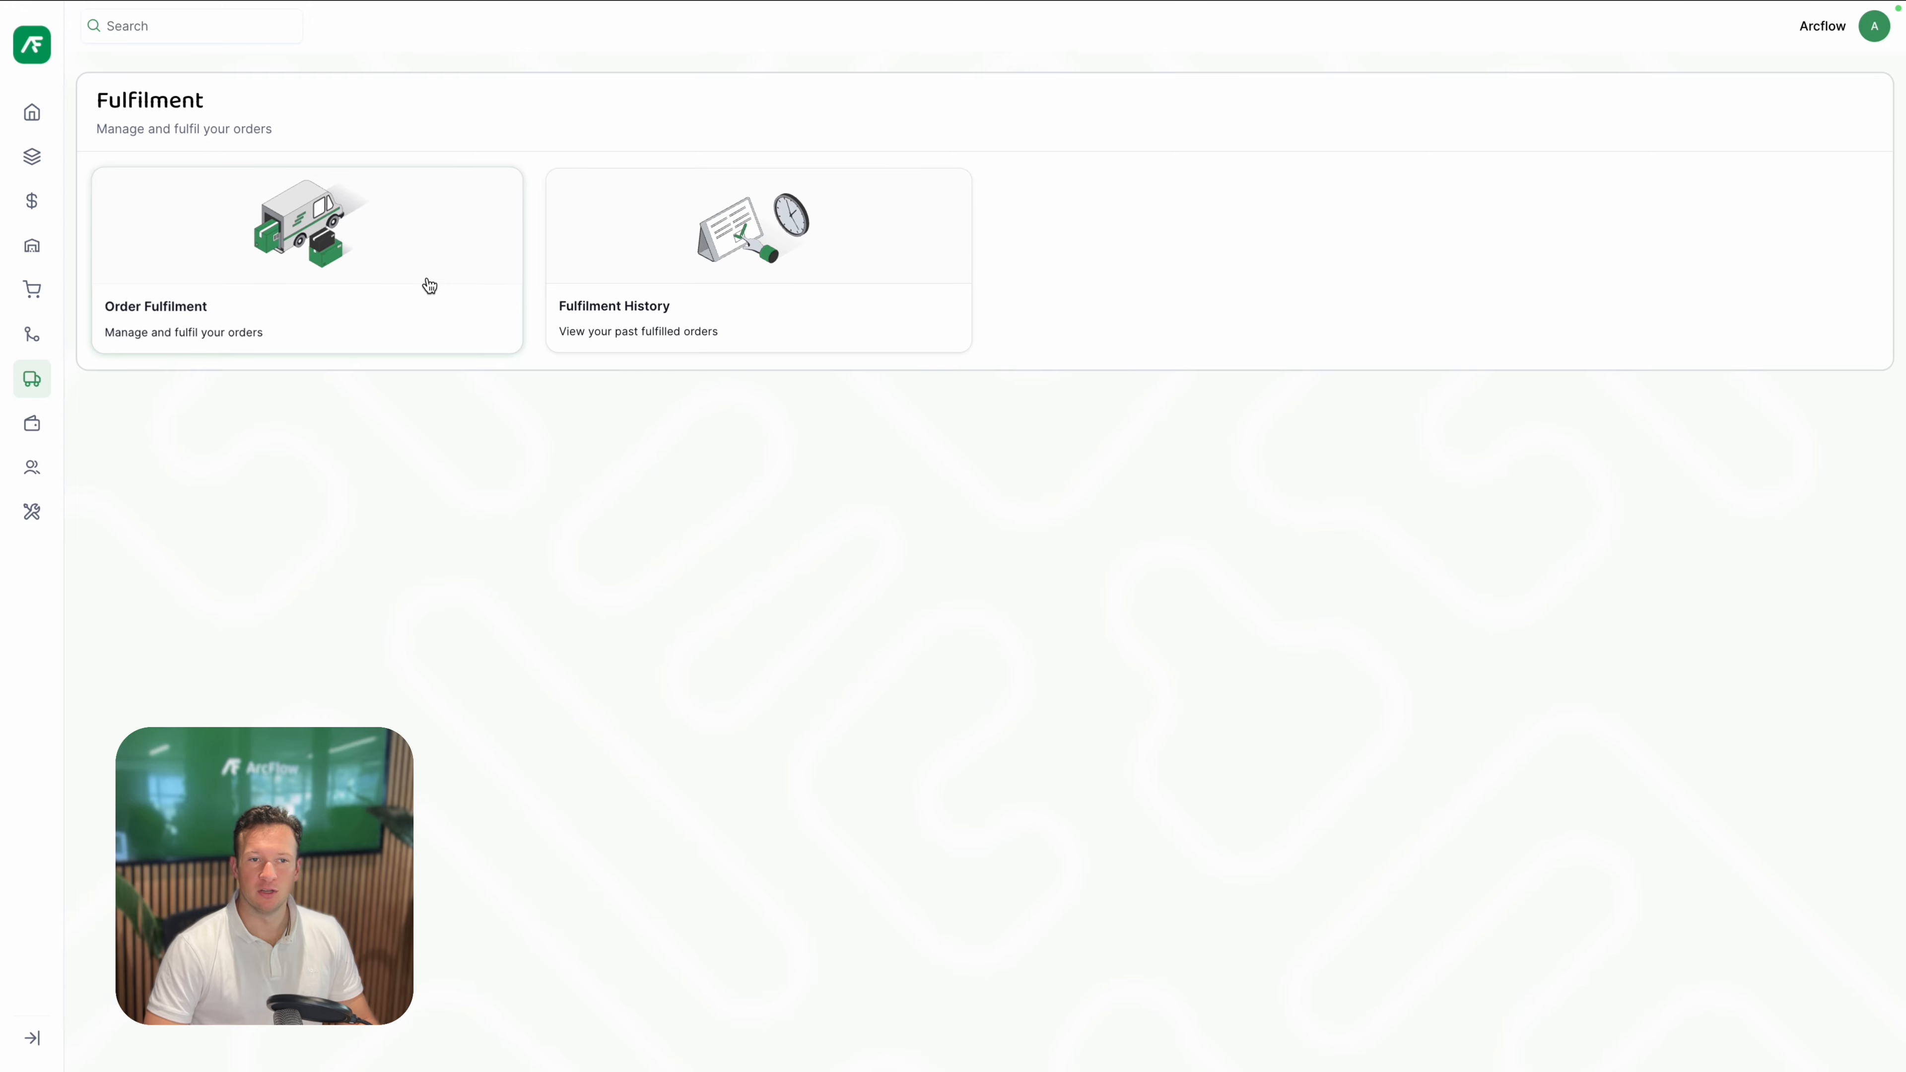
Step: Open Order Fulfilment and inspect the line items of the first two listed sales orders
{"action": "left_click", "coordinate": [427, 279]}
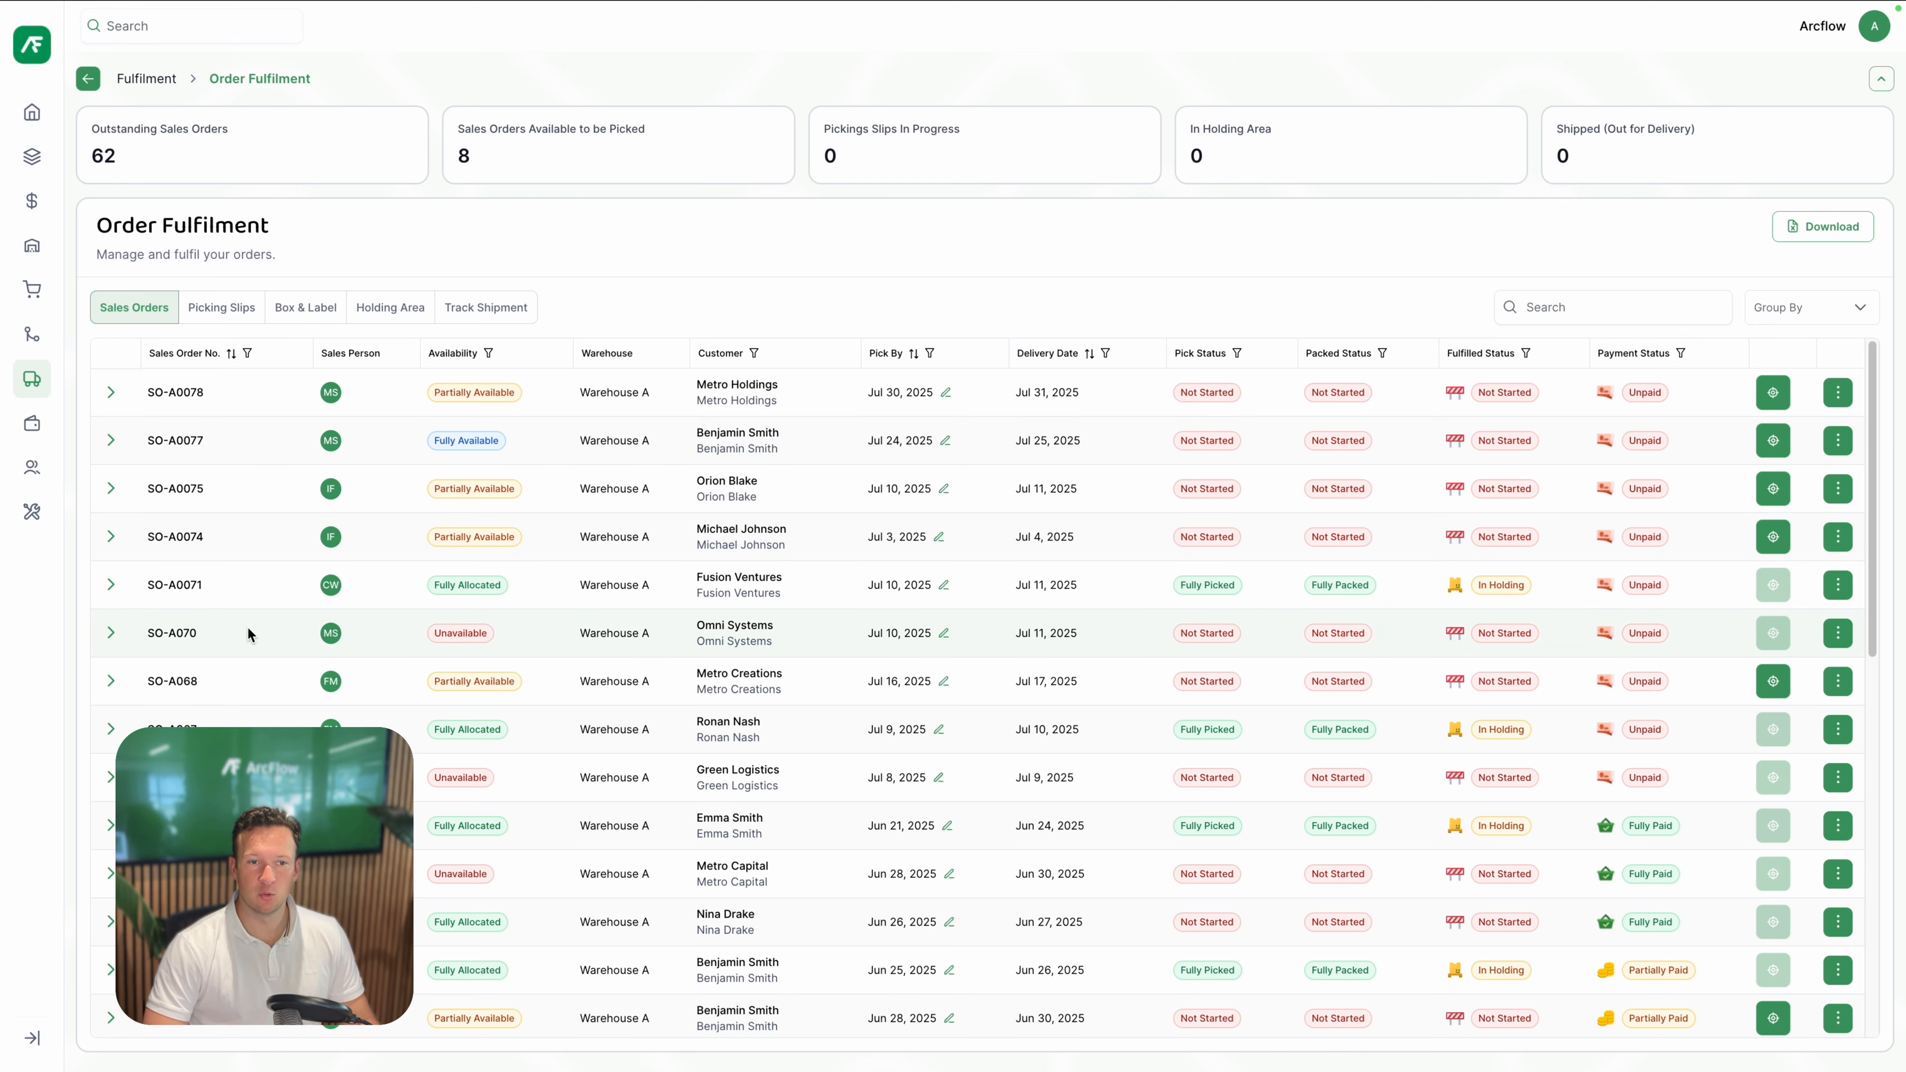
{"action": "left_click", "coordinate": [110, 392]}
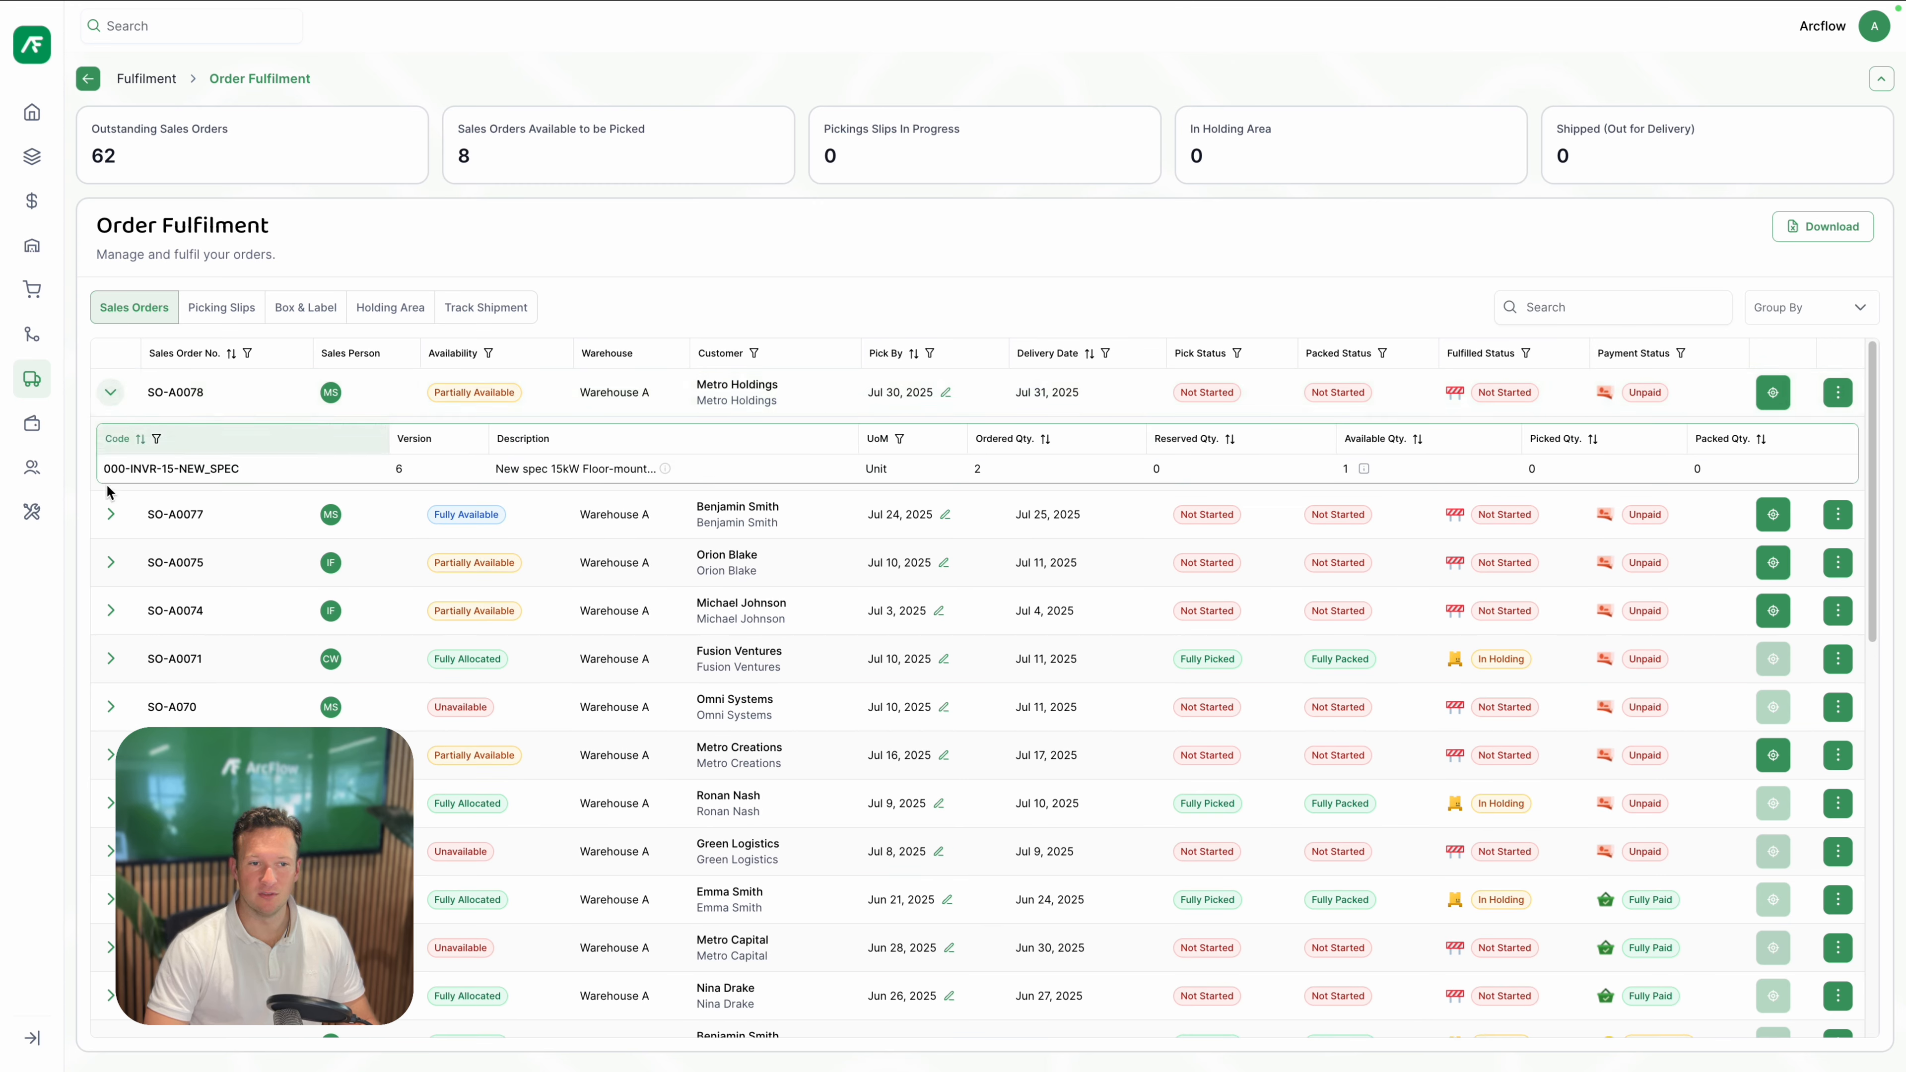
{"action": "left_click", "coordinate": [110, 515]}
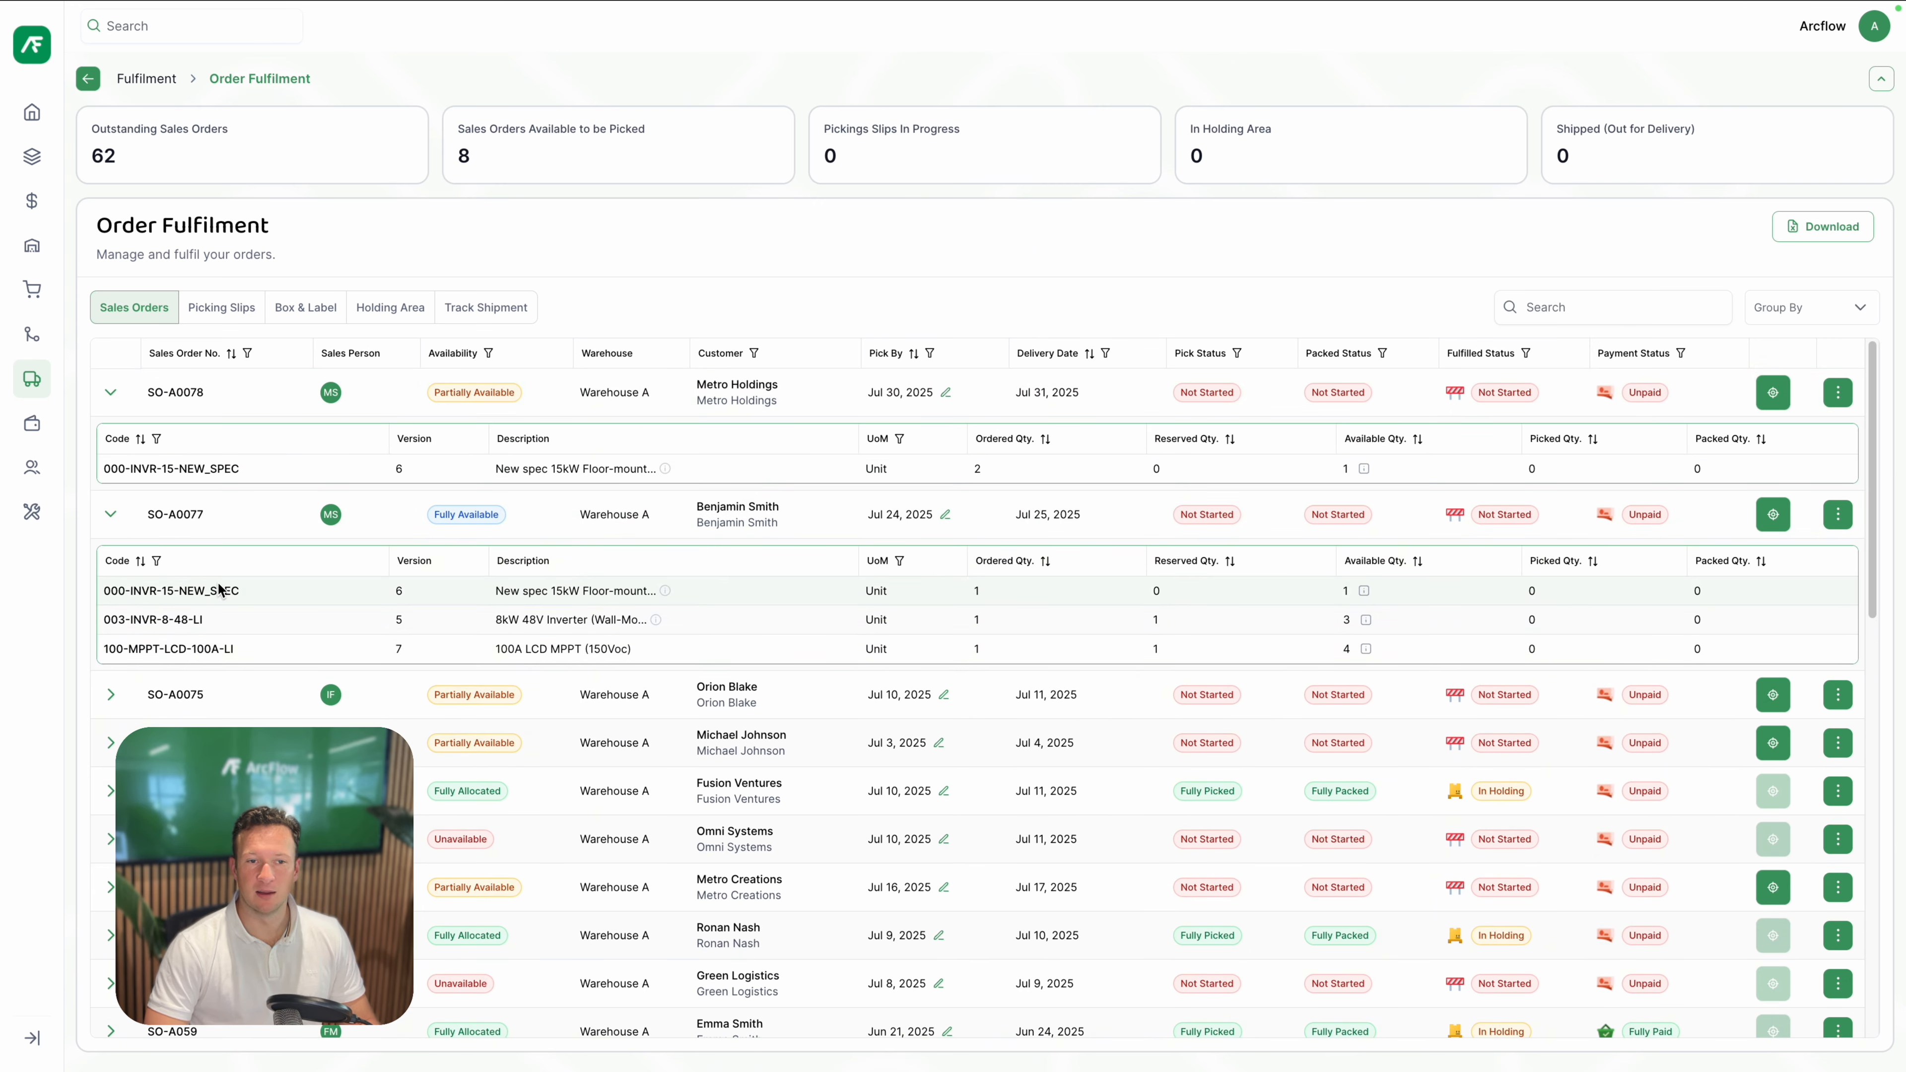
{"action": "left_click", "coordinate": [110, 514]}
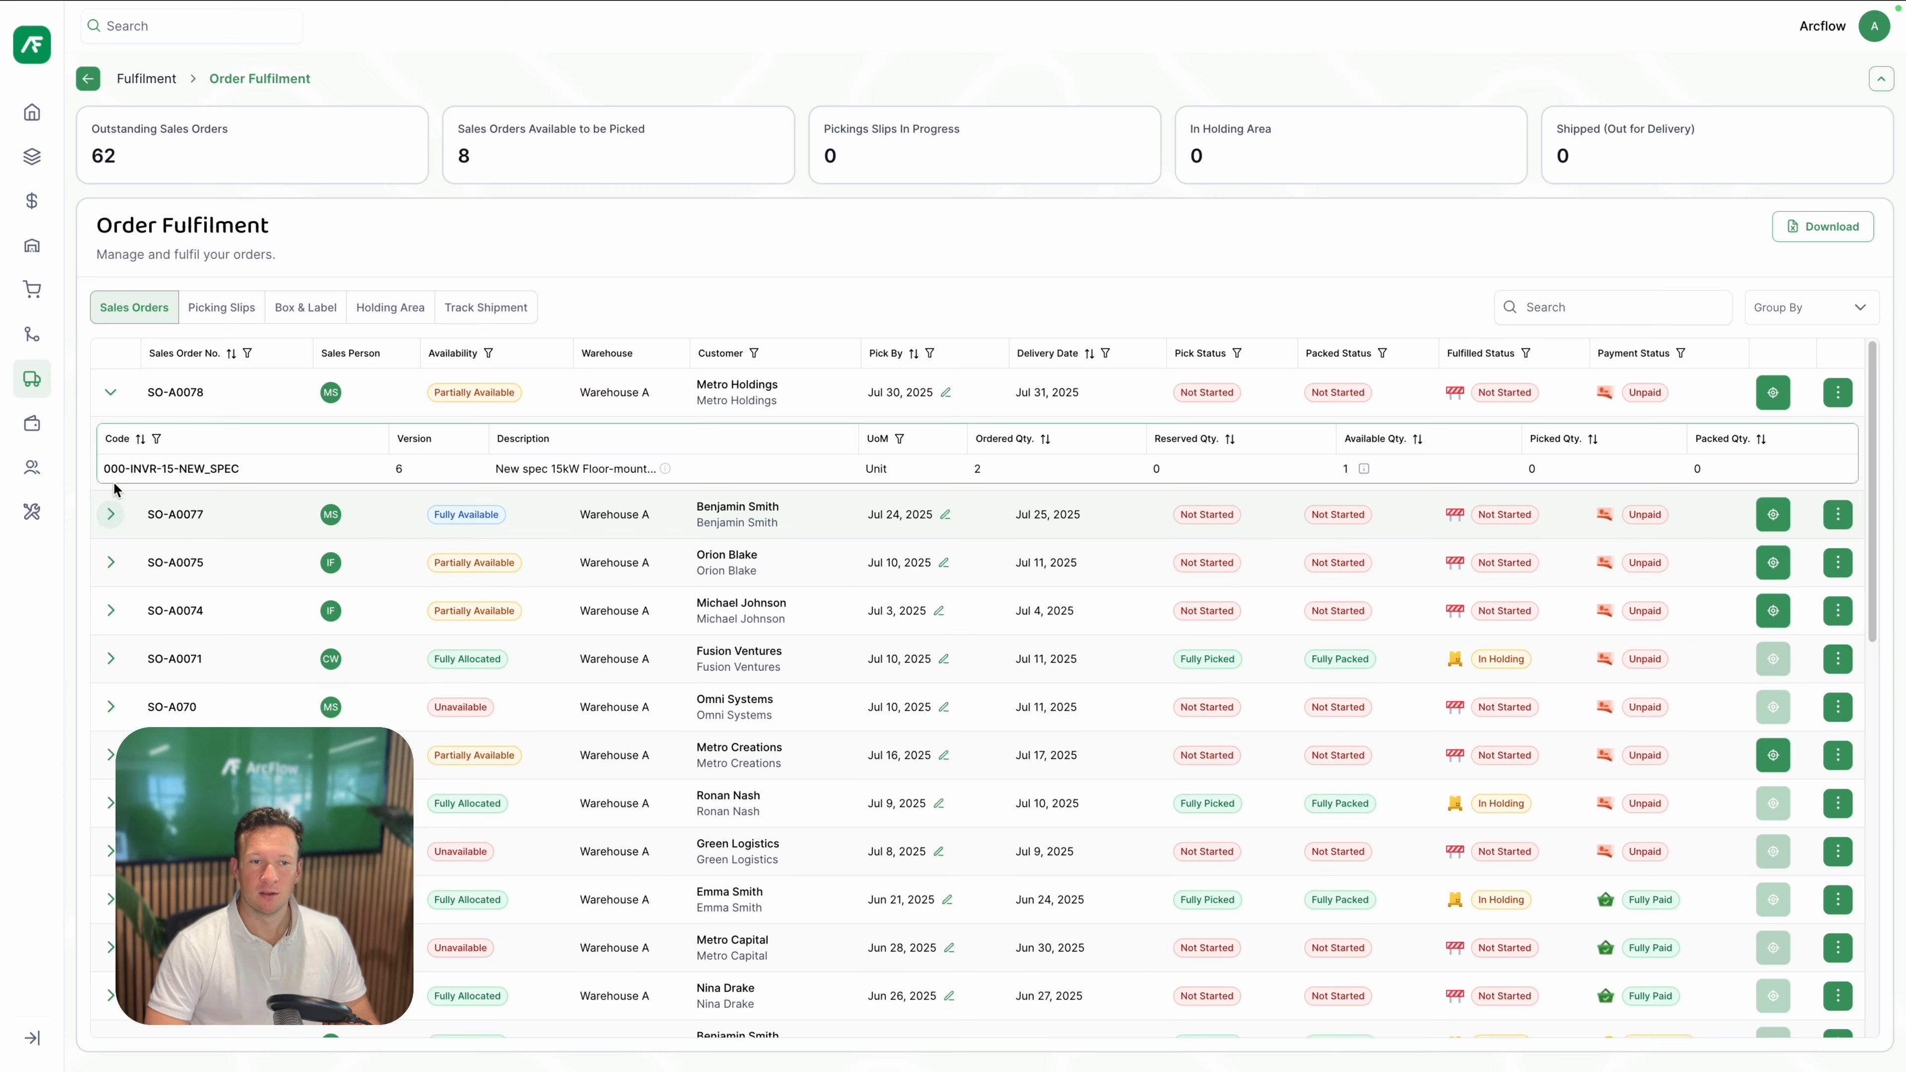
{"action": "left_click", "coordinate": [110, 392]}
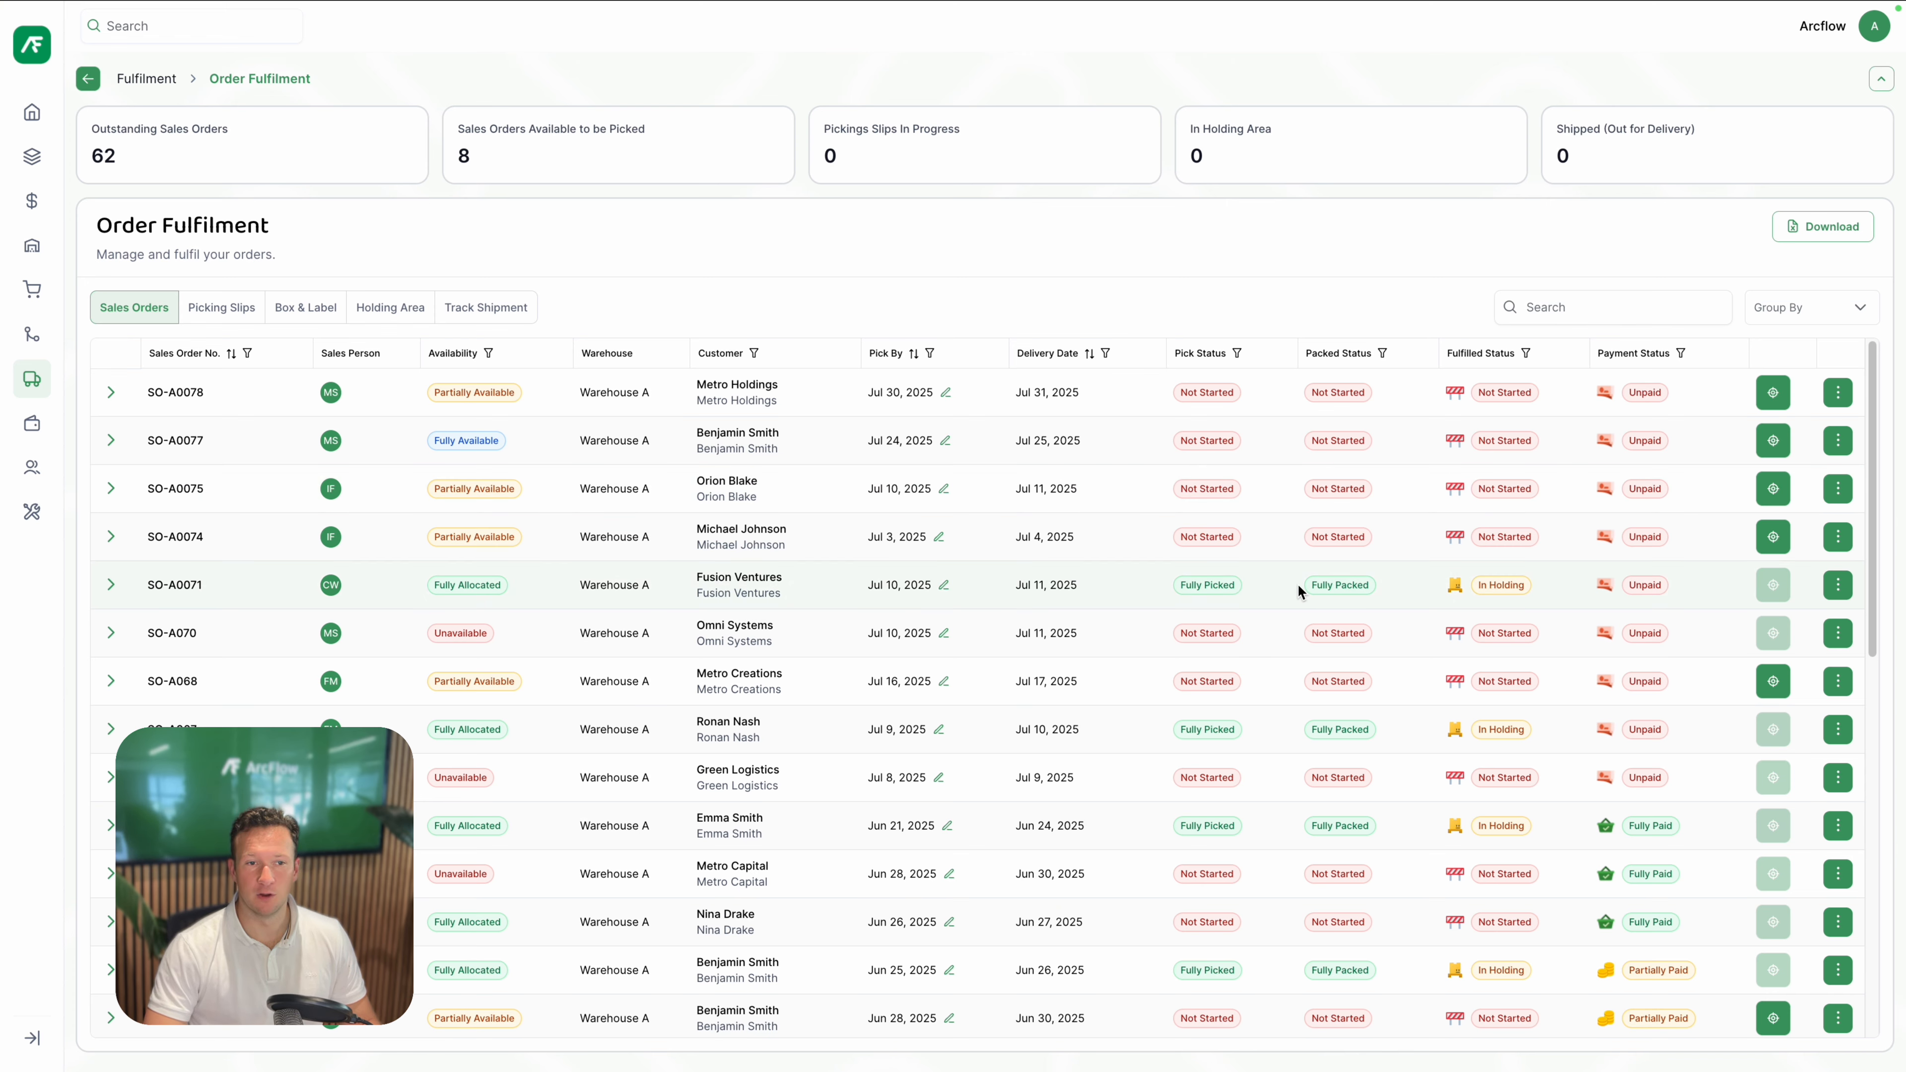
Step: Send all three items of the fully available sales order to picking with a pick quantity of 1 each
{"action": "left_click", "coordinate": [1779, 448]}
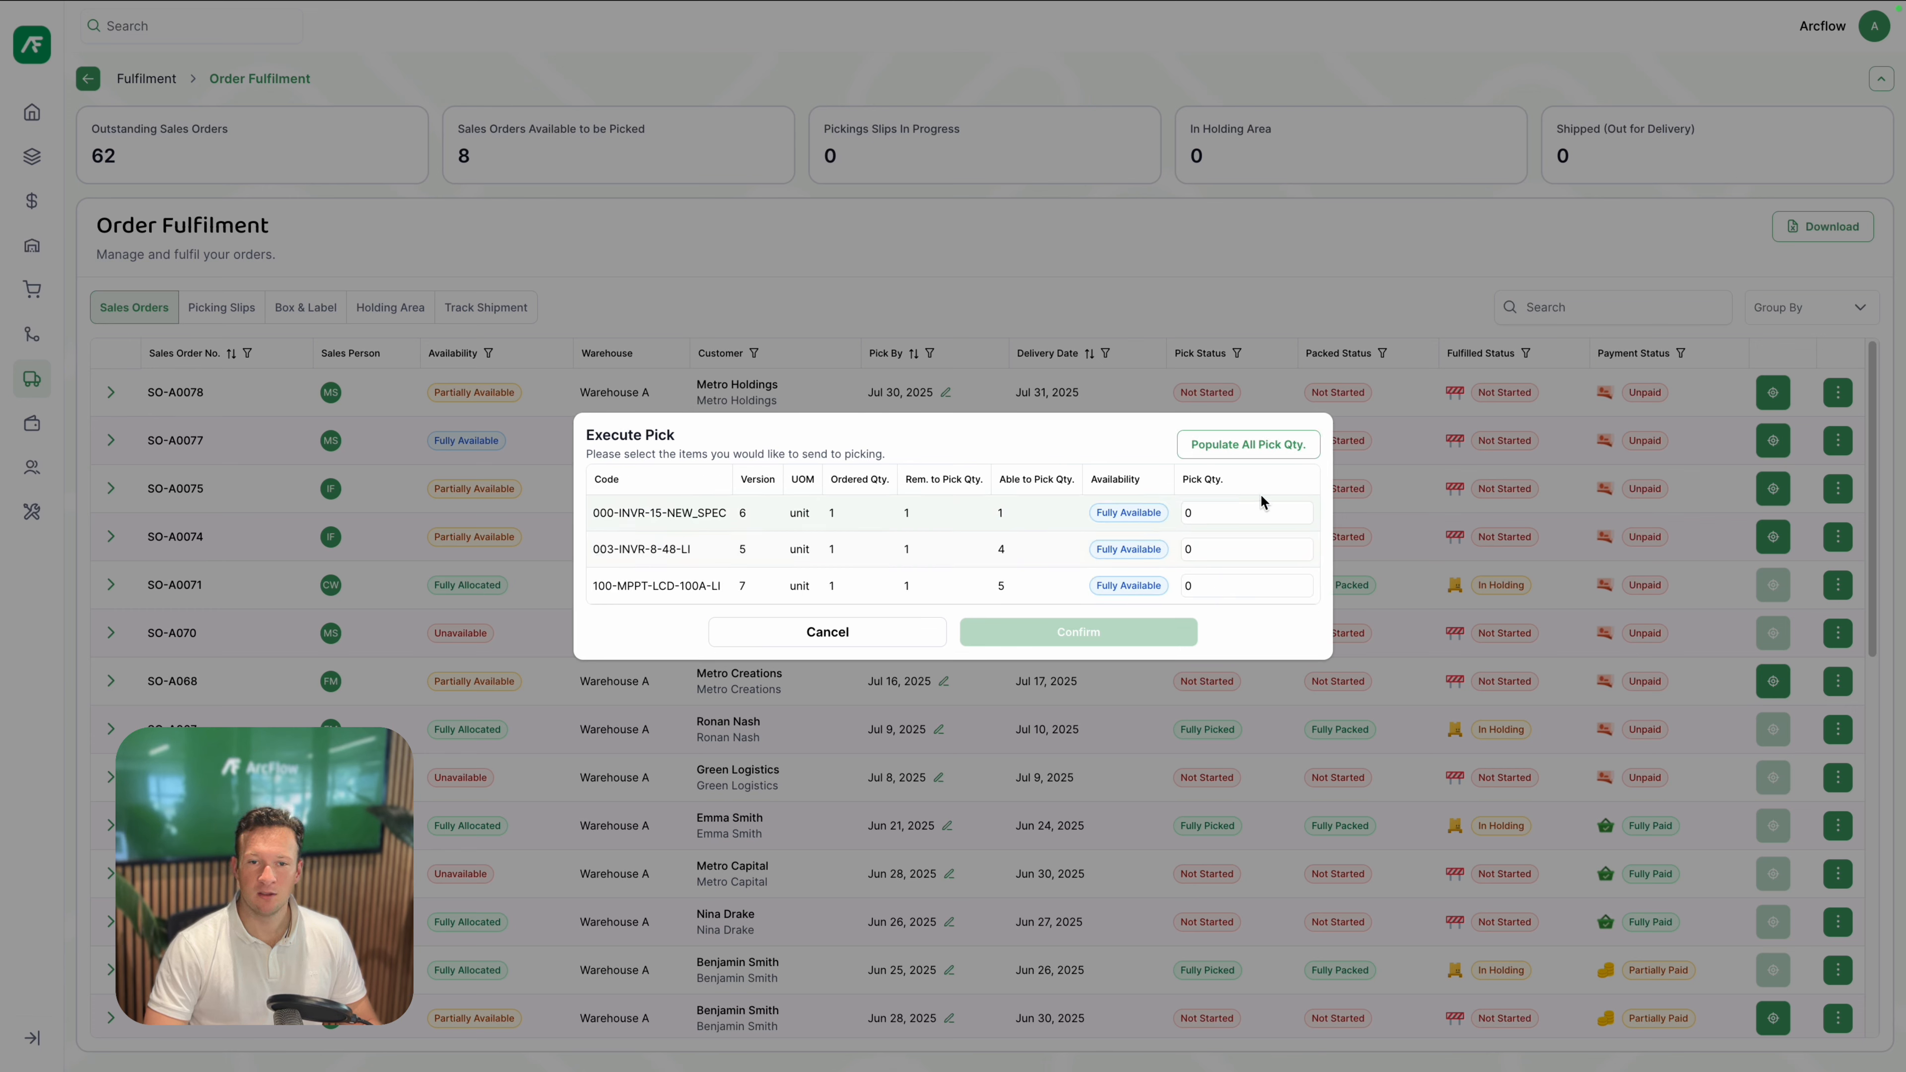
{"action": "left_click", "coordinate": [1247, 508]}
{"action": "type", "text": "1"}
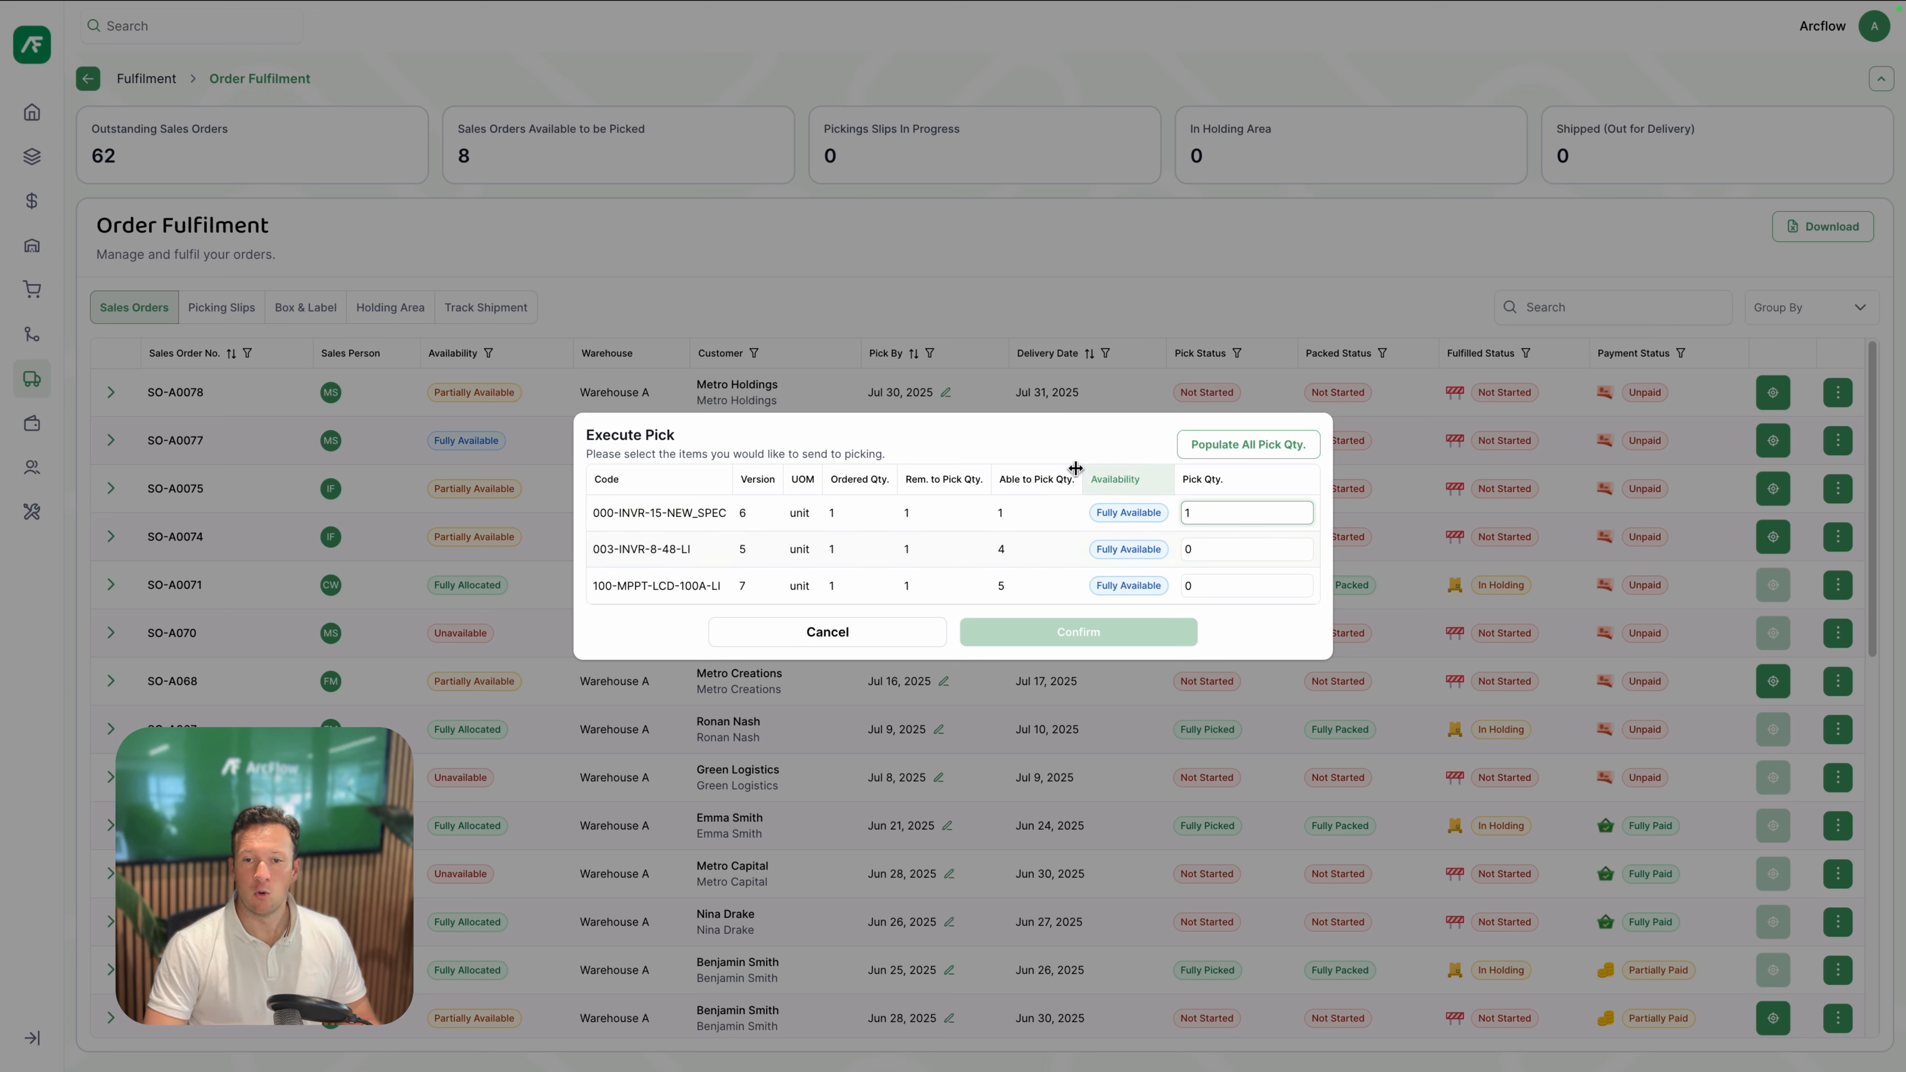
{"action": "key", "text": "Delete"}
{"action": "left_click", "coordinate": [1198, 549]}
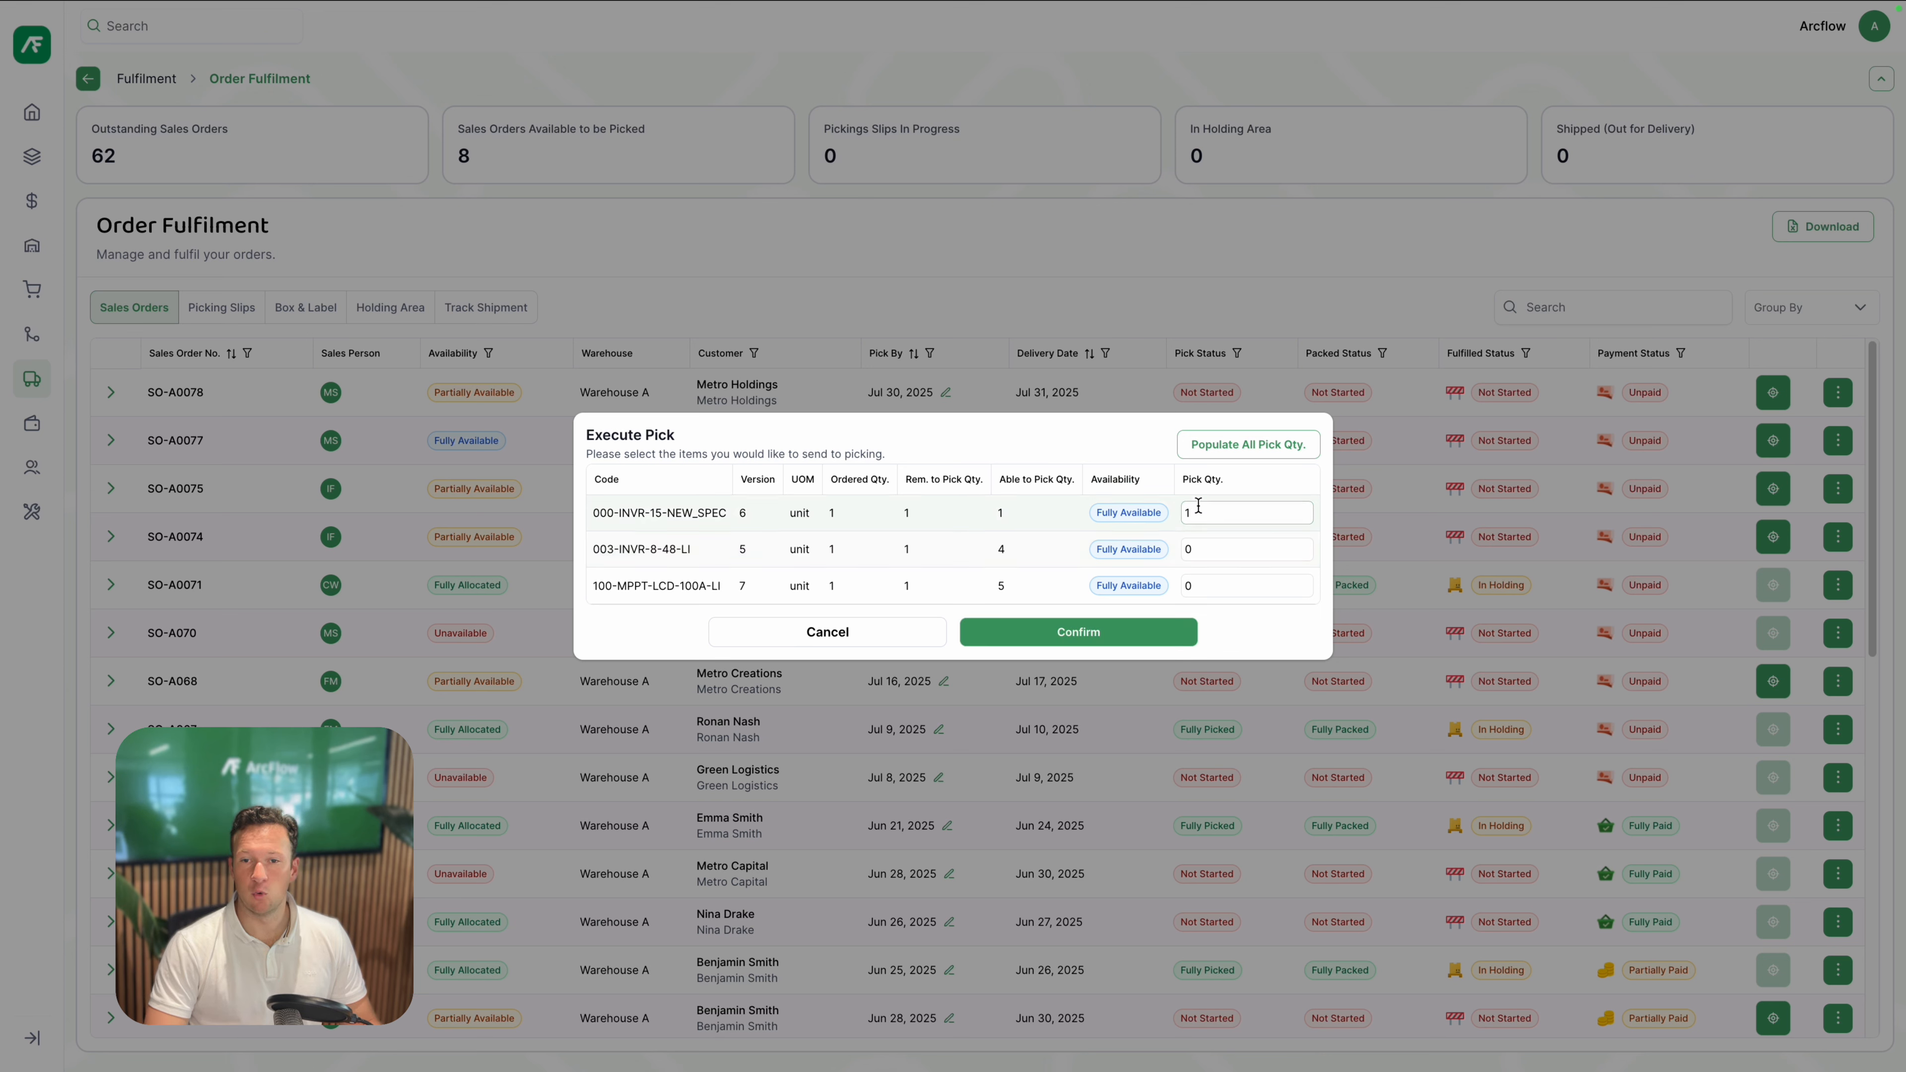
{"action": "left_click", "coordinate": [1250, 445]}
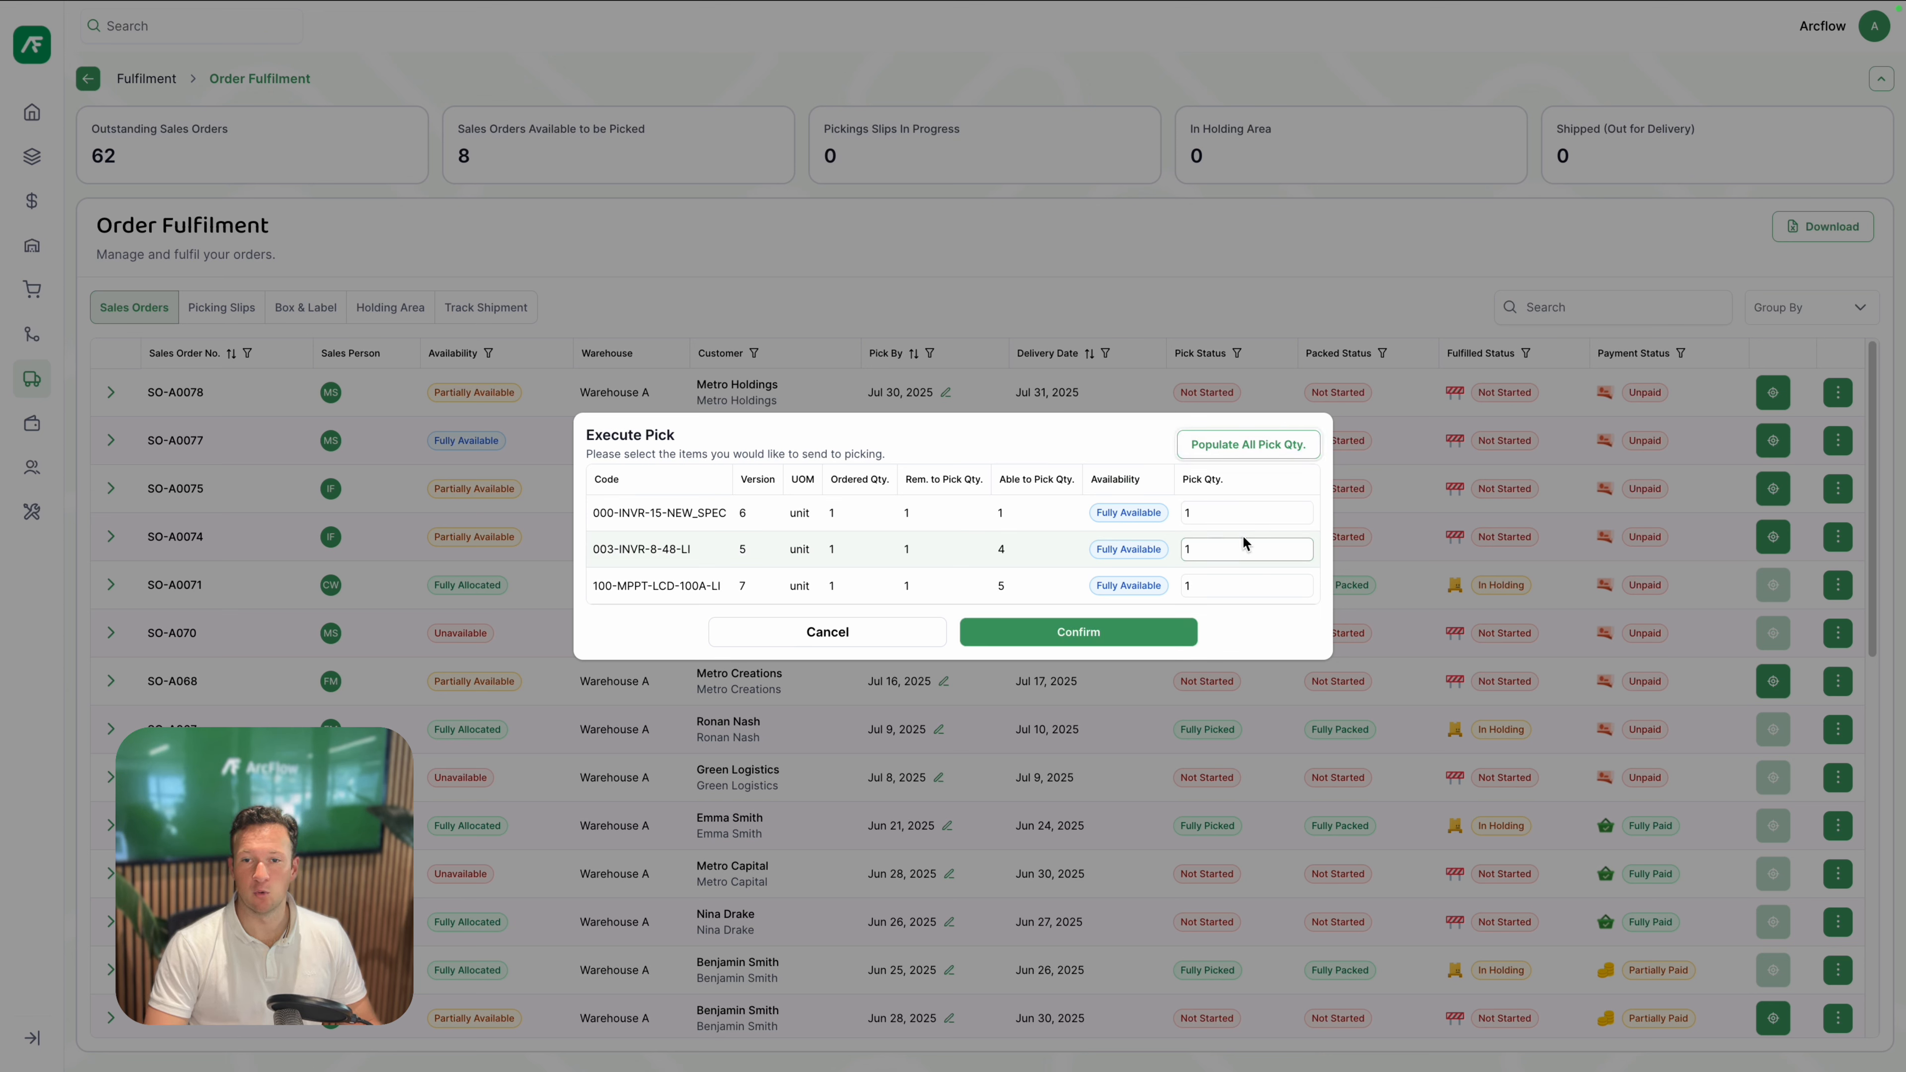
{"action": "left_click", "coordinate": [1079, 642]}
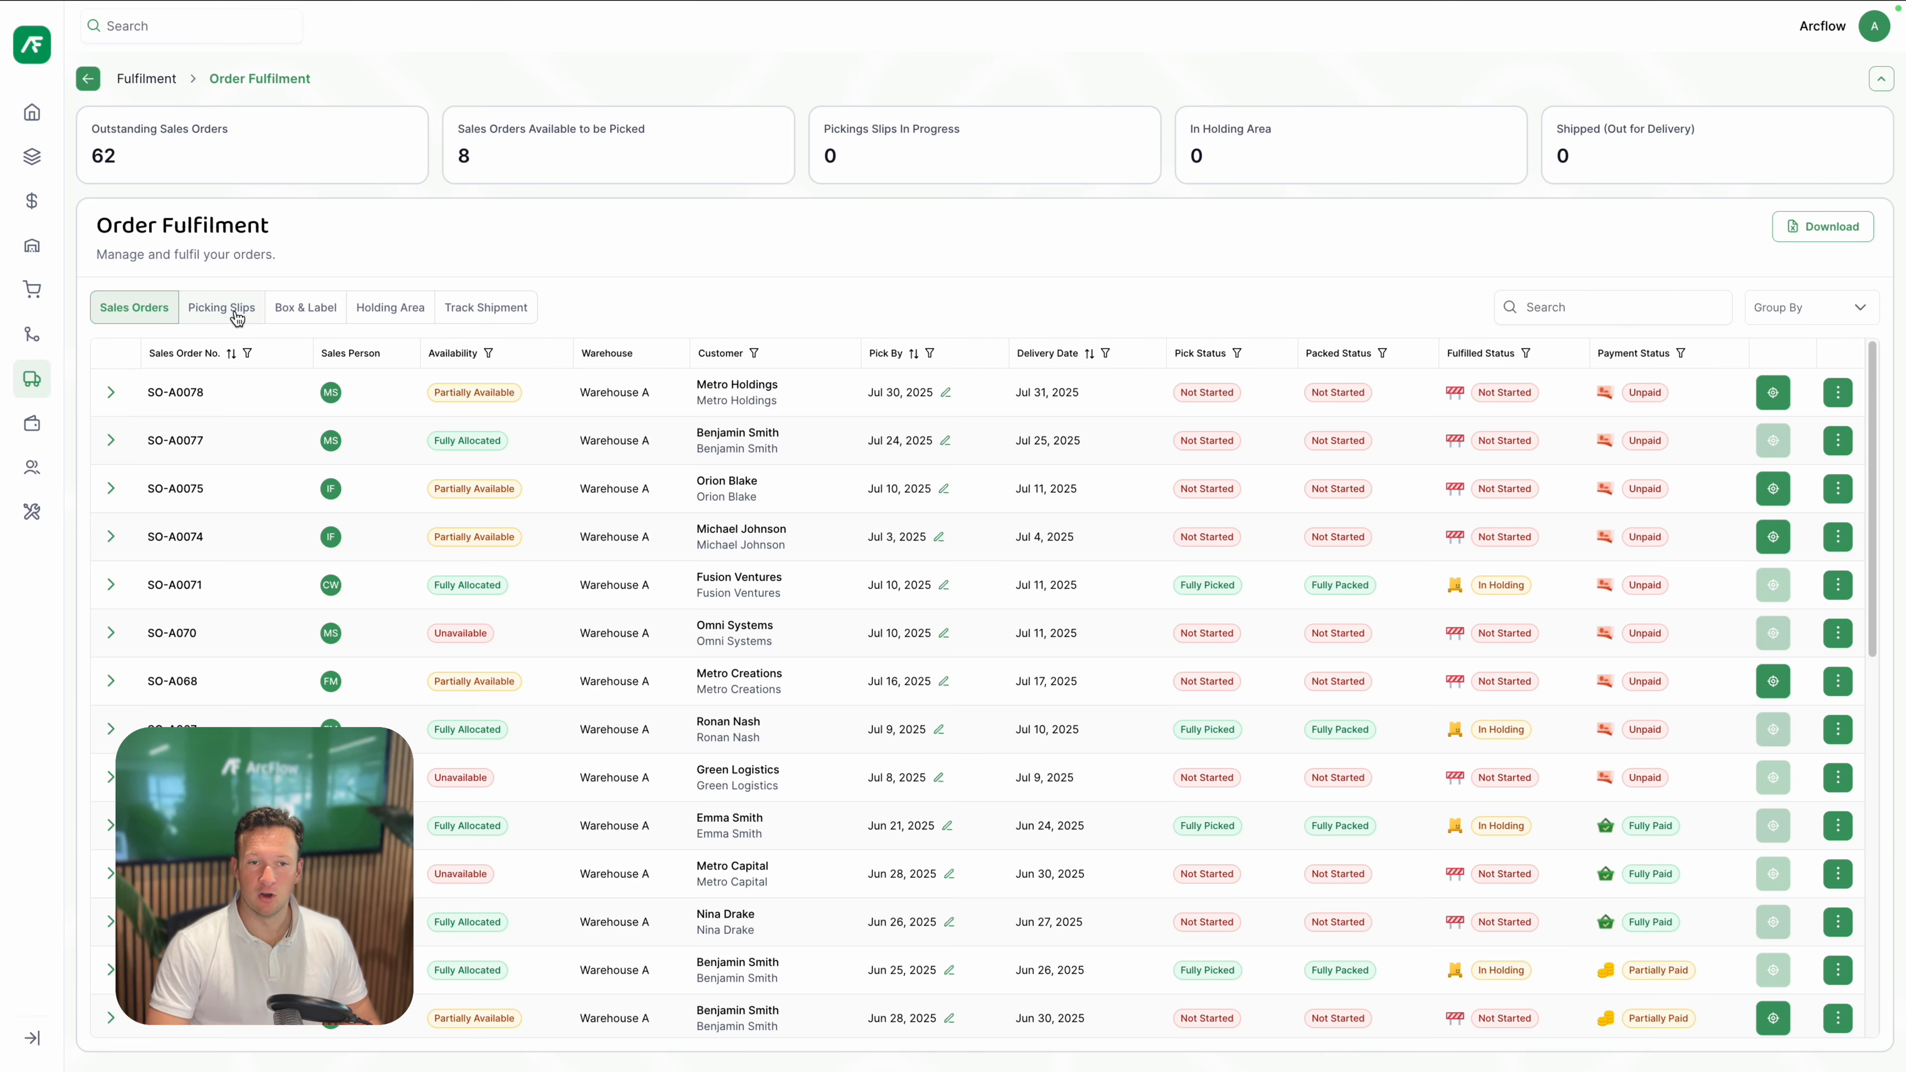
Step: Open the picking slip sent on 23 Jul 2025 with three line items and inspect each item's stock details in the reference list
{"action": "left_click", "coordinate": [237, 315]}
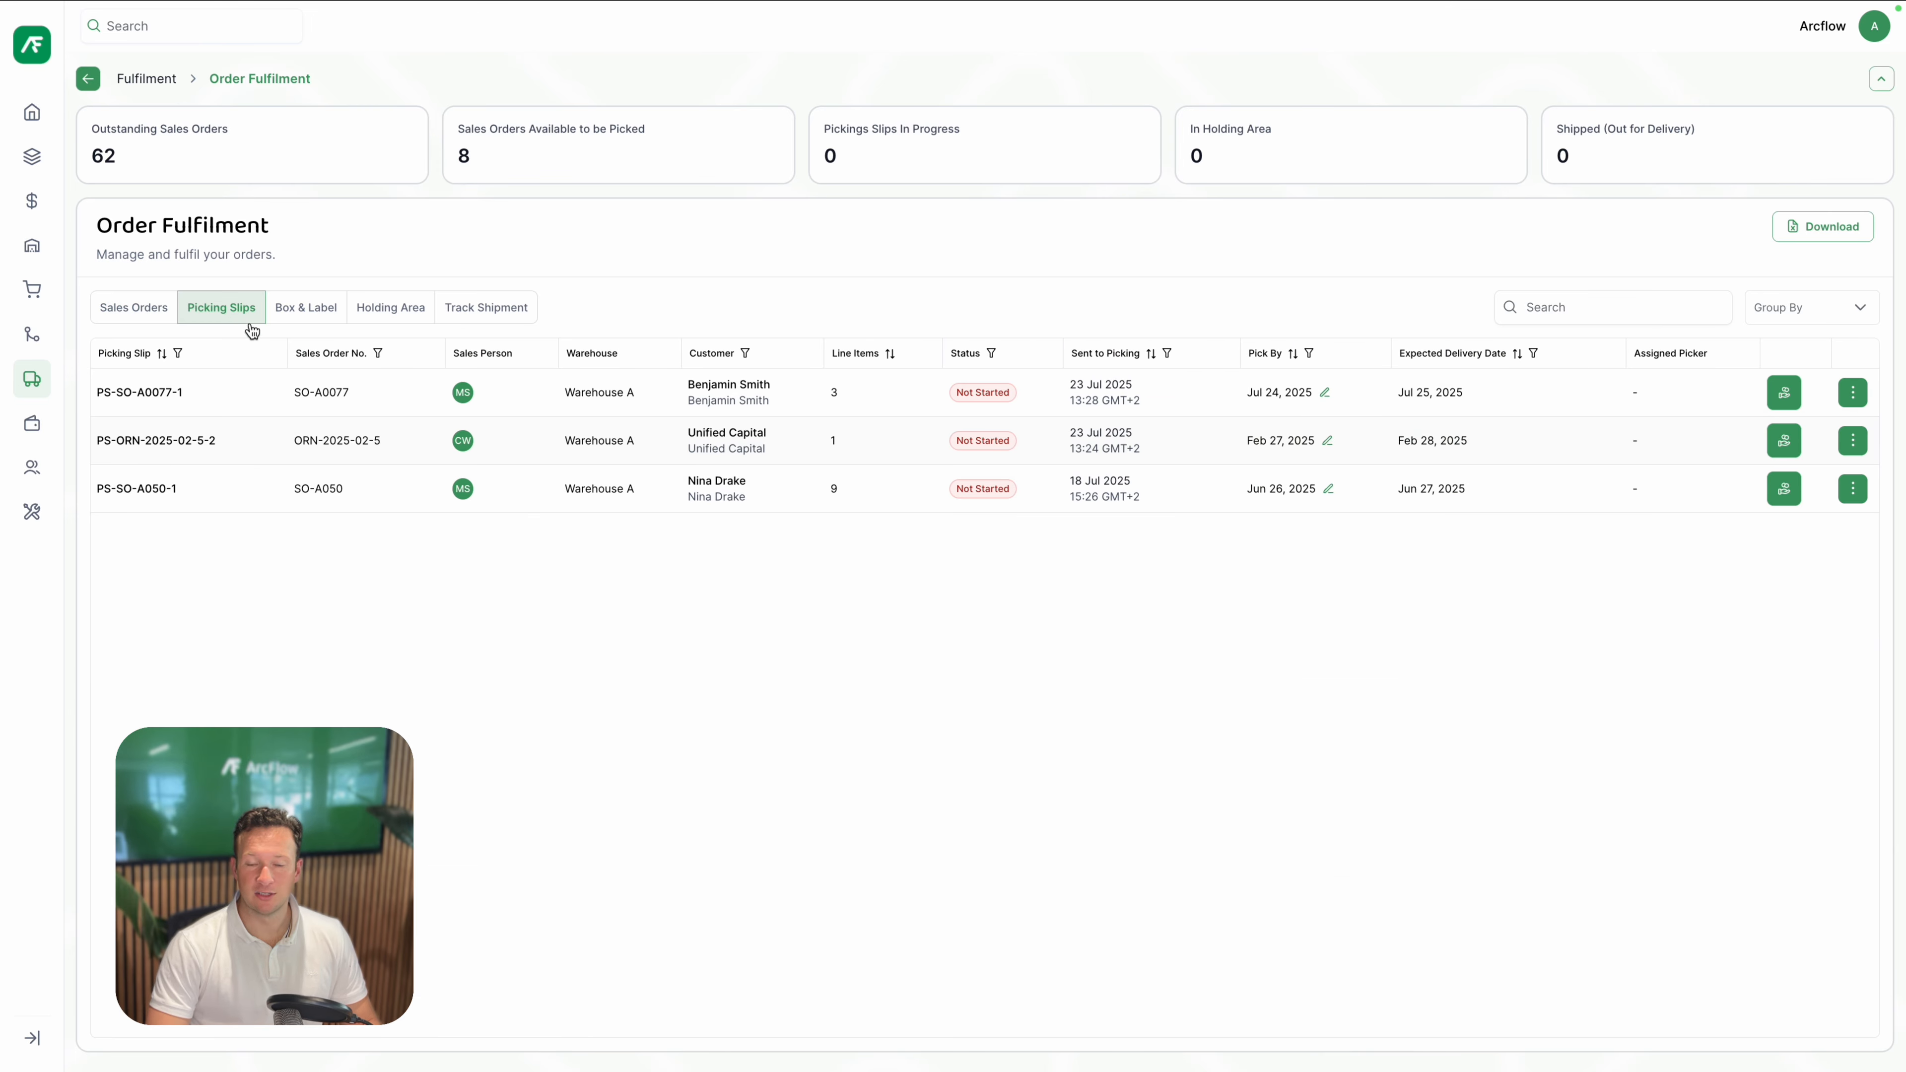
{"action": "left_click", "coordinate": [1784, 392]}
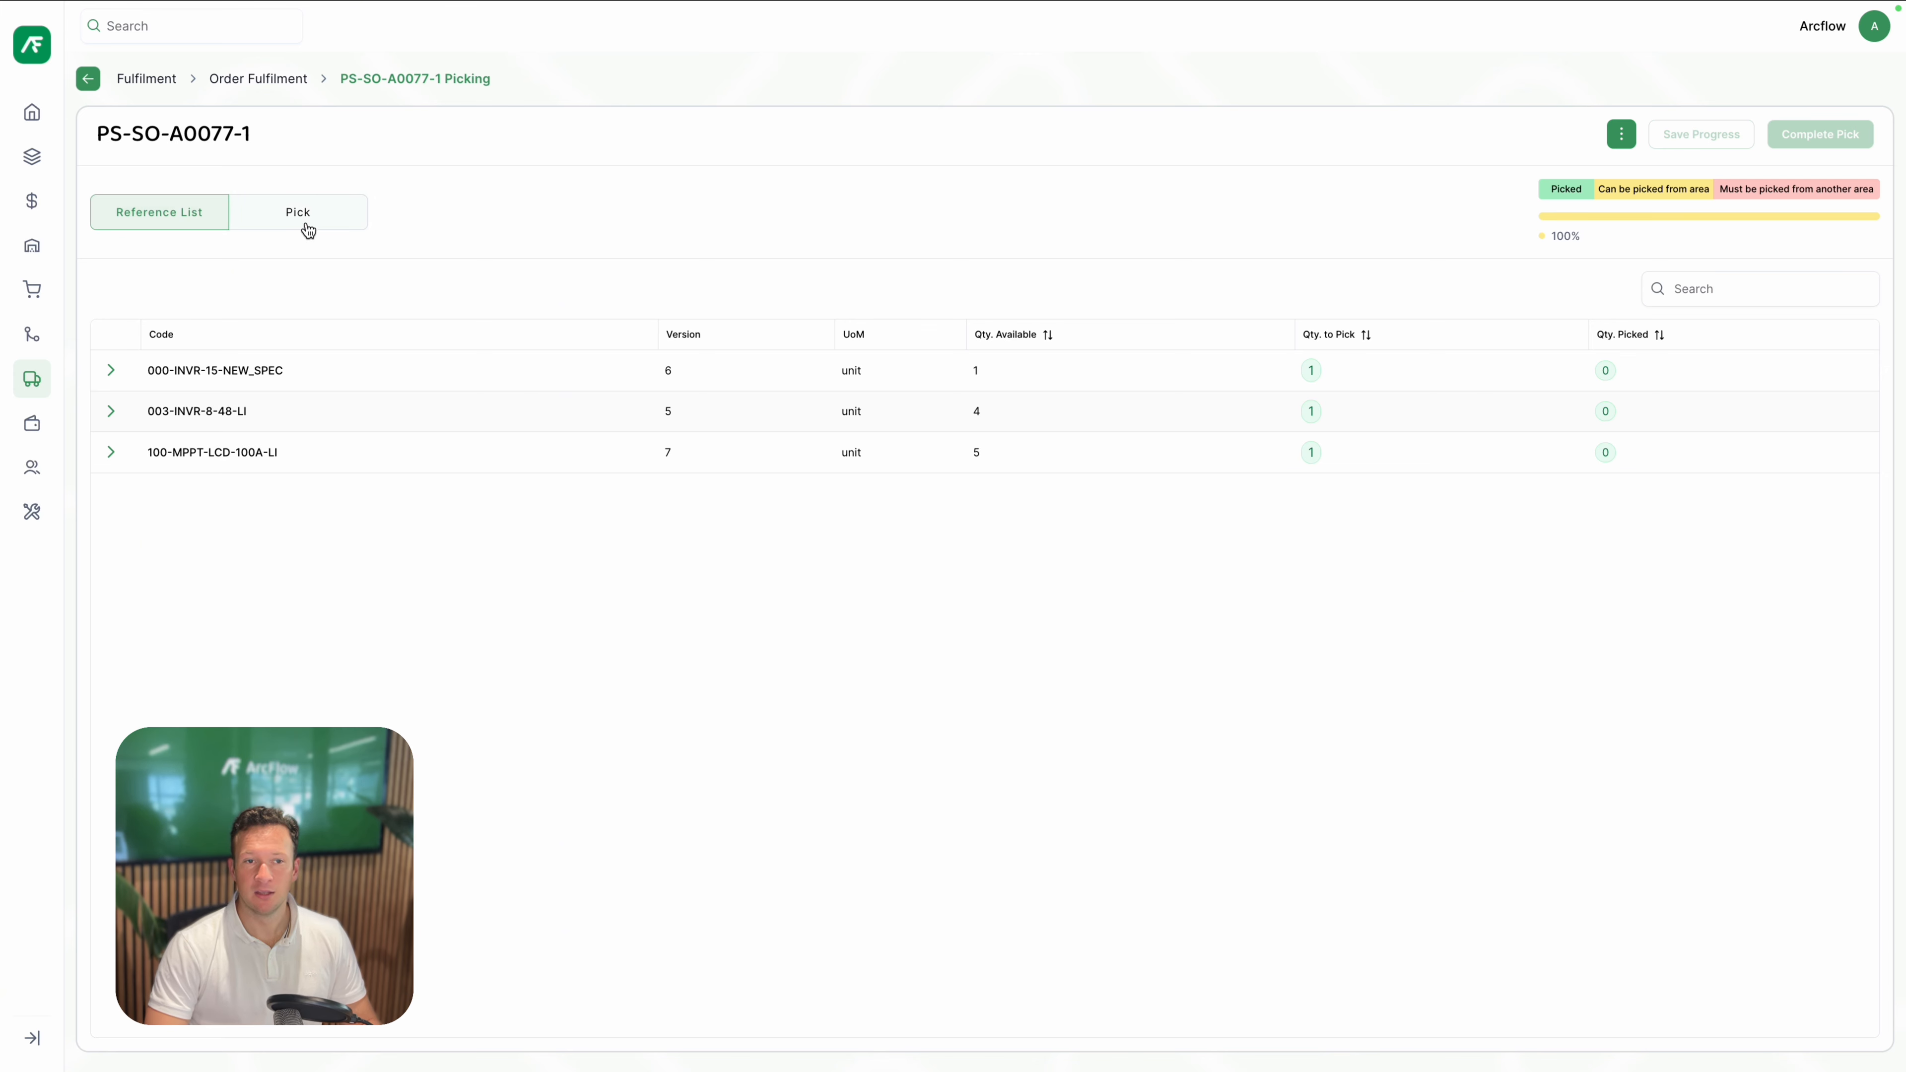
{"action": "left_click", "coordinate": [110, 370]}
{"action": "left_click", "coordinate": [110, 483]}
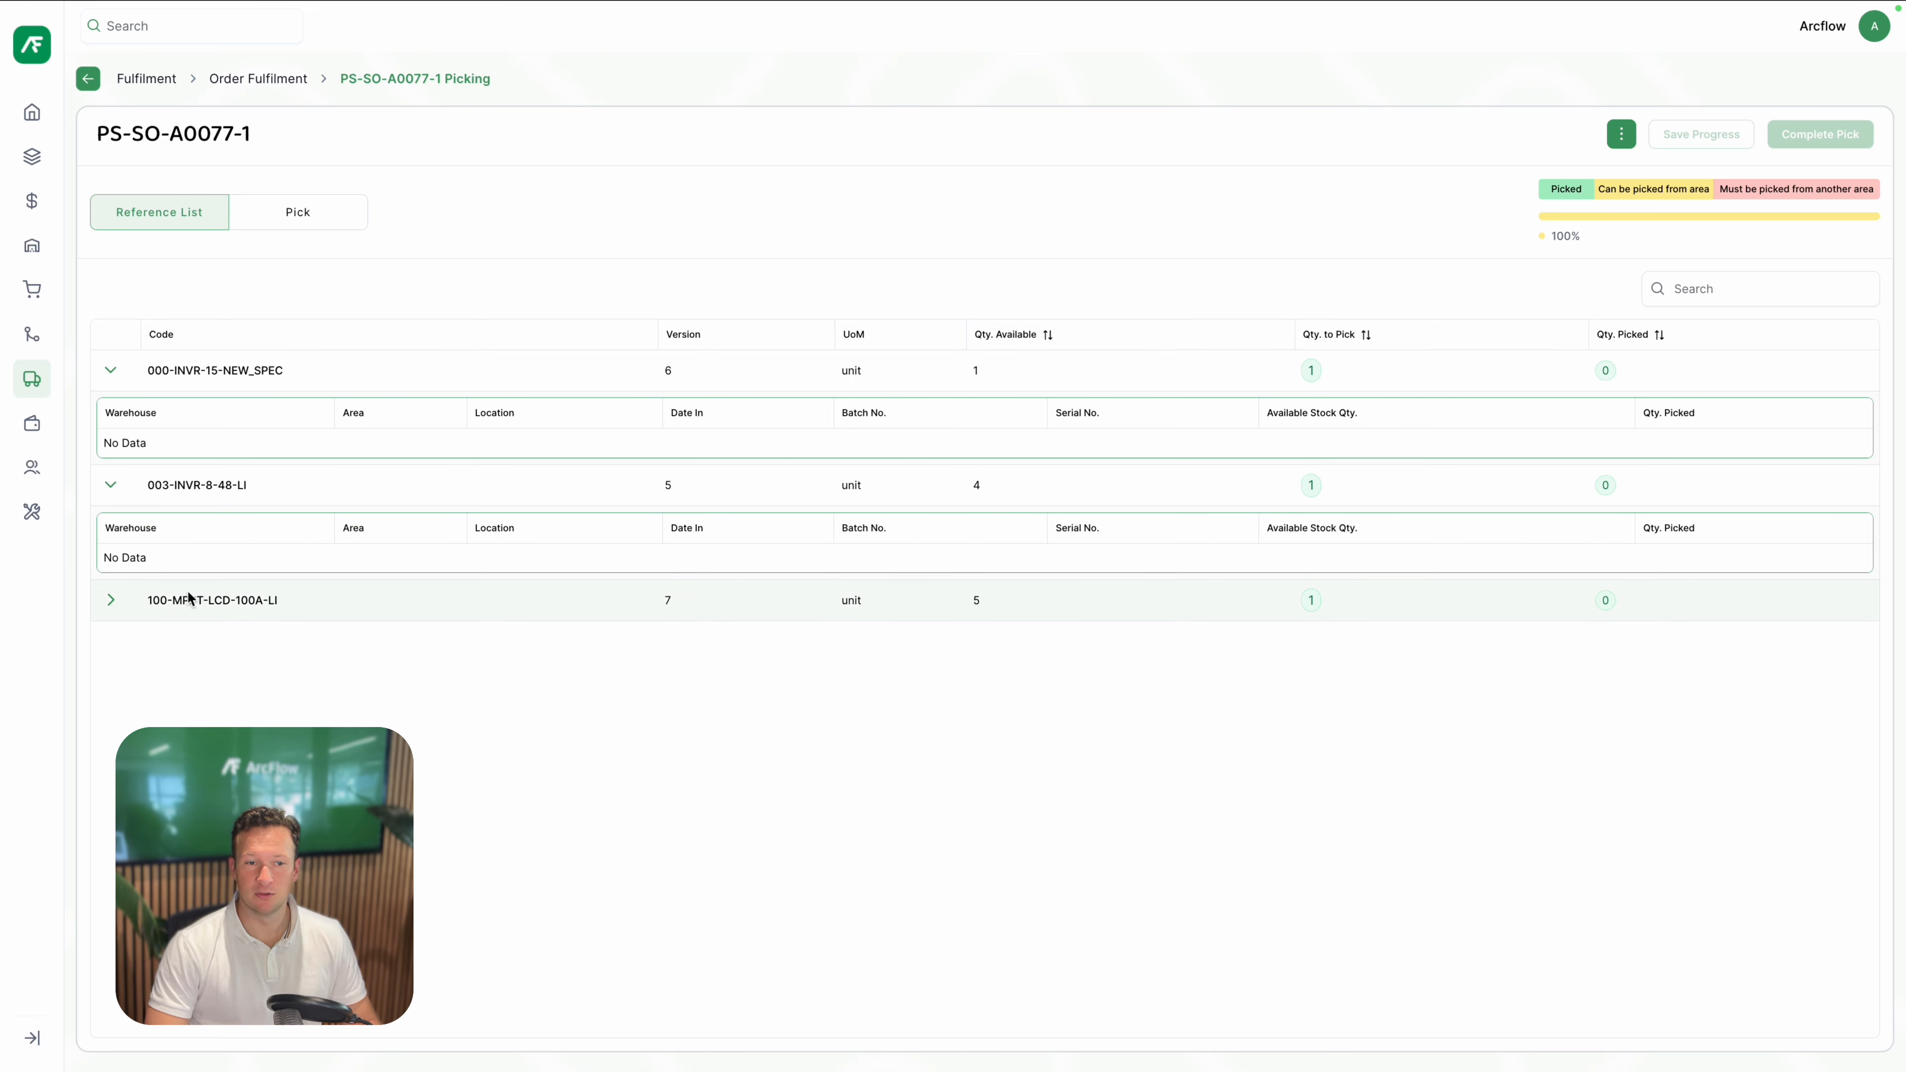
{"action": "left_click", "coordinate": [116, 610]}
{"action": "left_click", "coordinate": [110, 601]}
{"action": "left_click", "coordinate": [112, 485]}
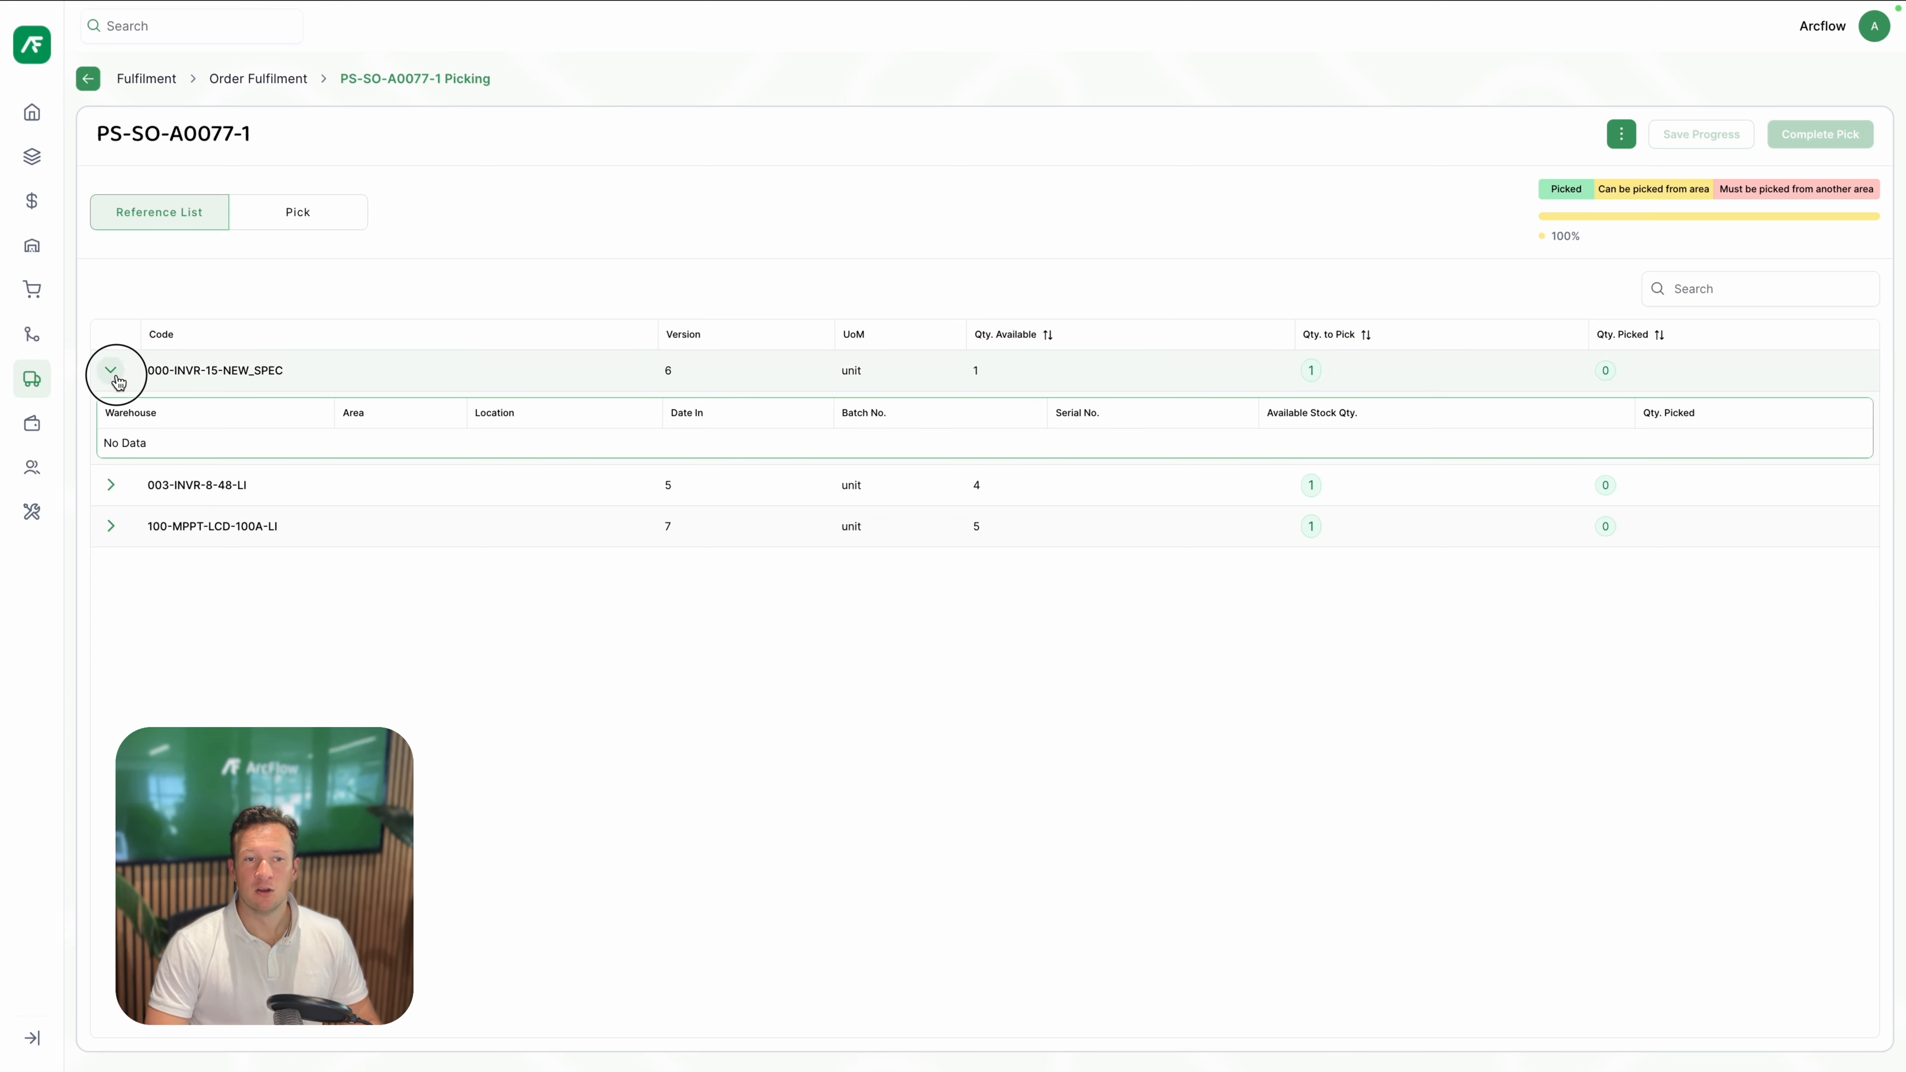
{"action": "left_click", "coordinate": [112, 370]}
{"action": "left_click", "coordinate": [311, 217]}
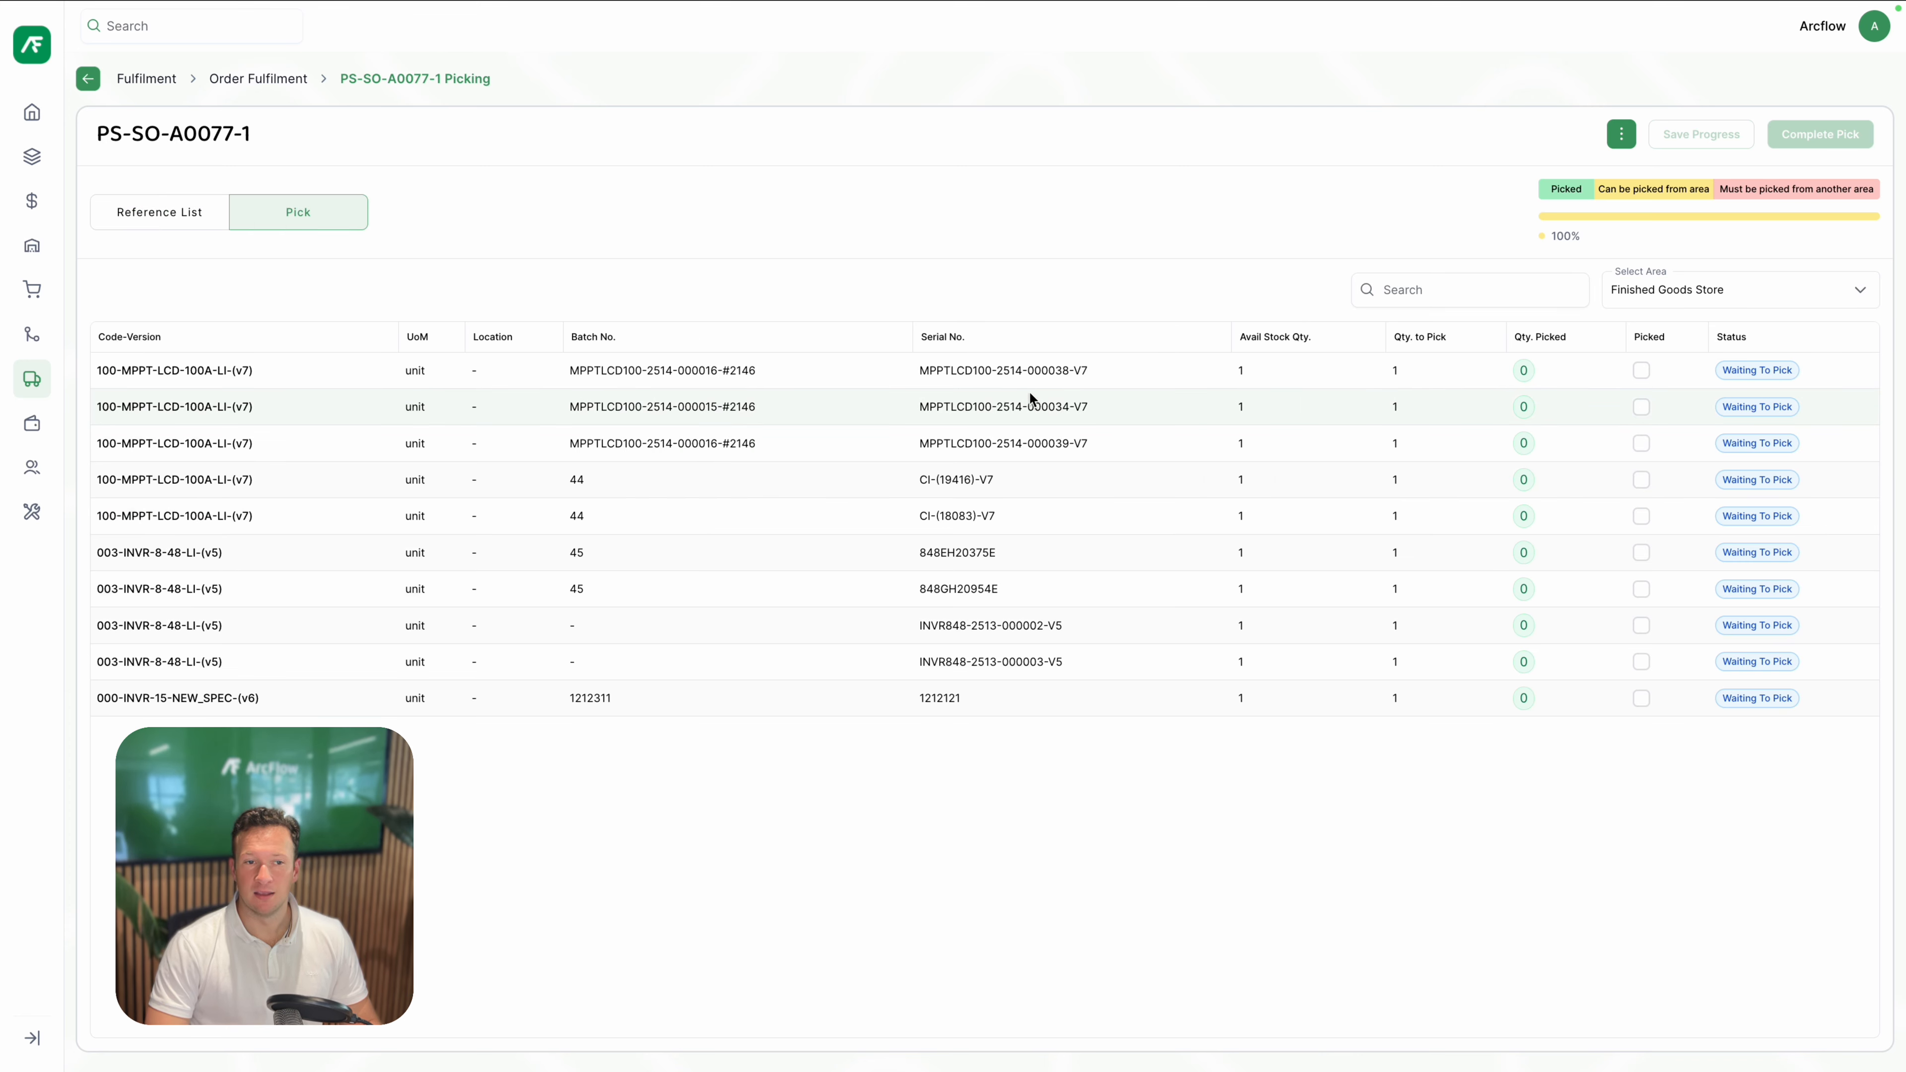
{"action": "left_click", "coordinate": [1641, 371]}
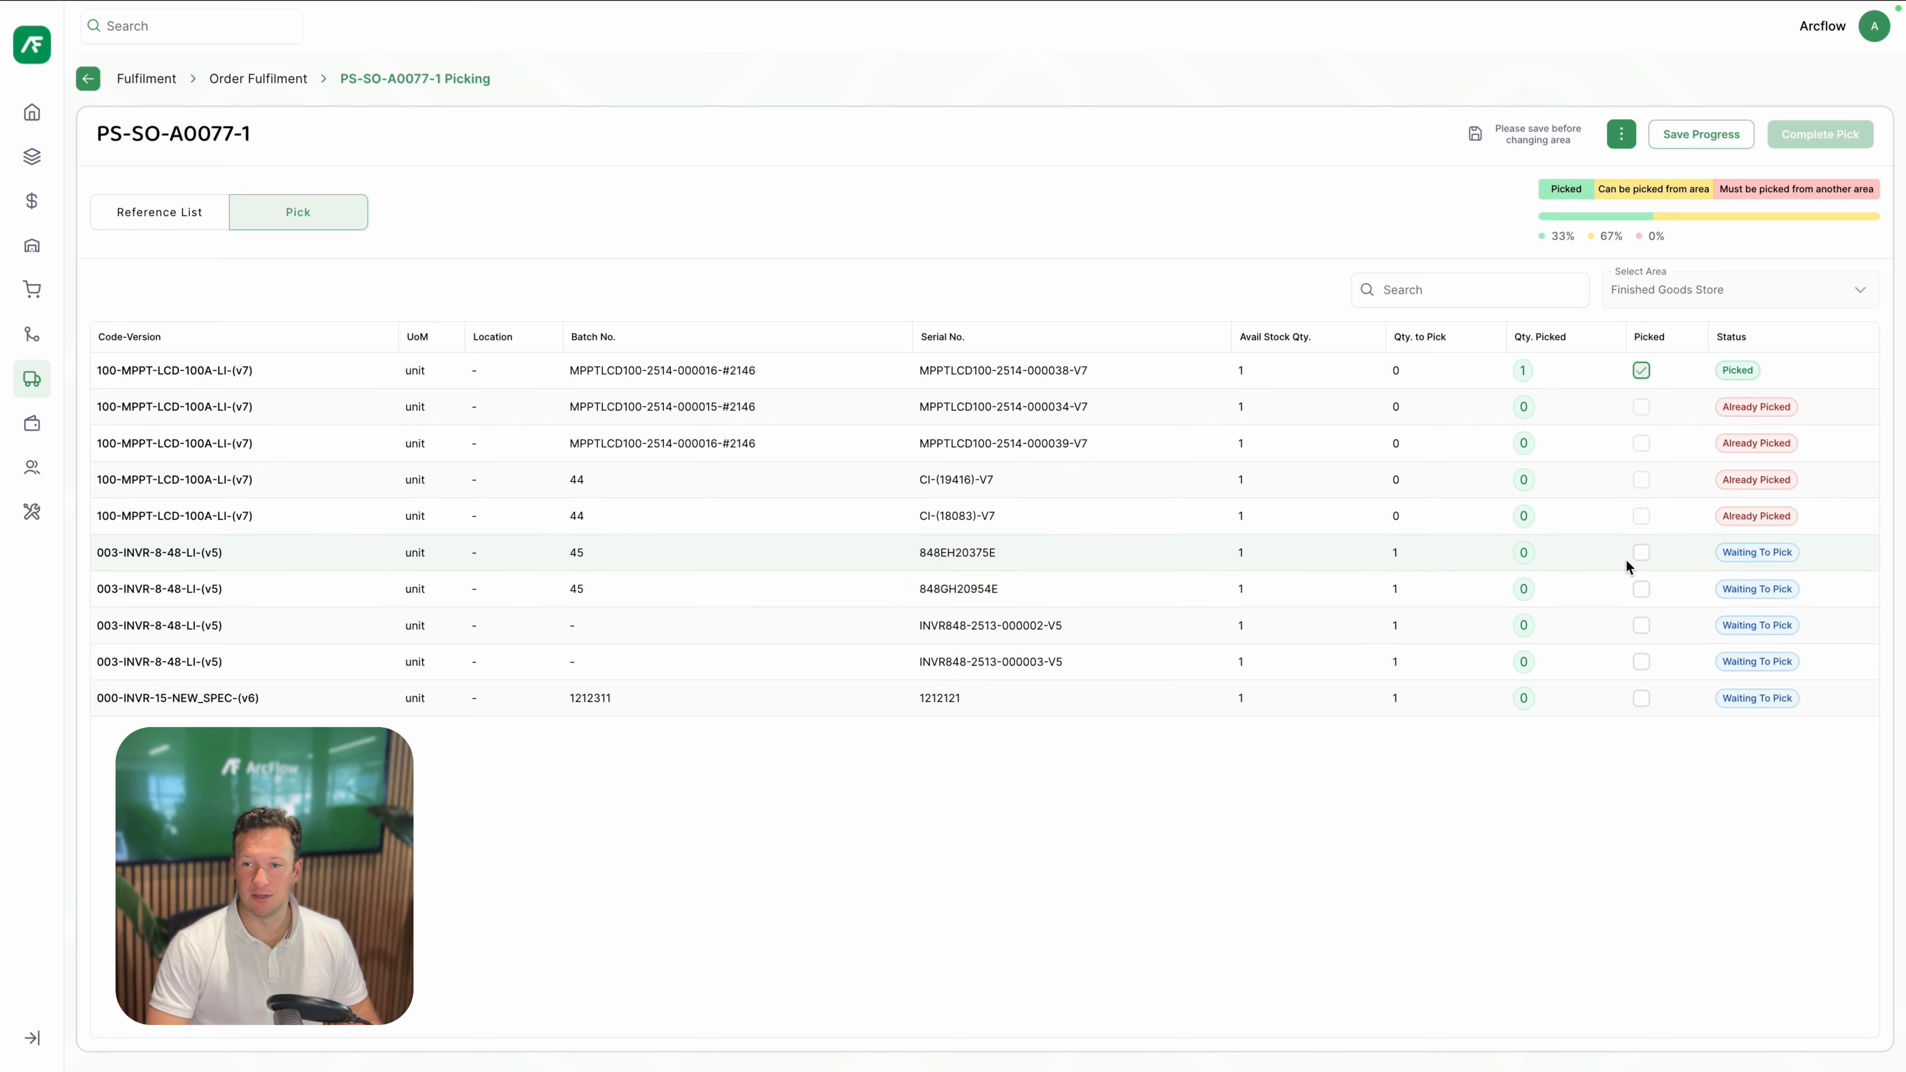
{"action": "left_click", "coordinate": [1643, 553]}
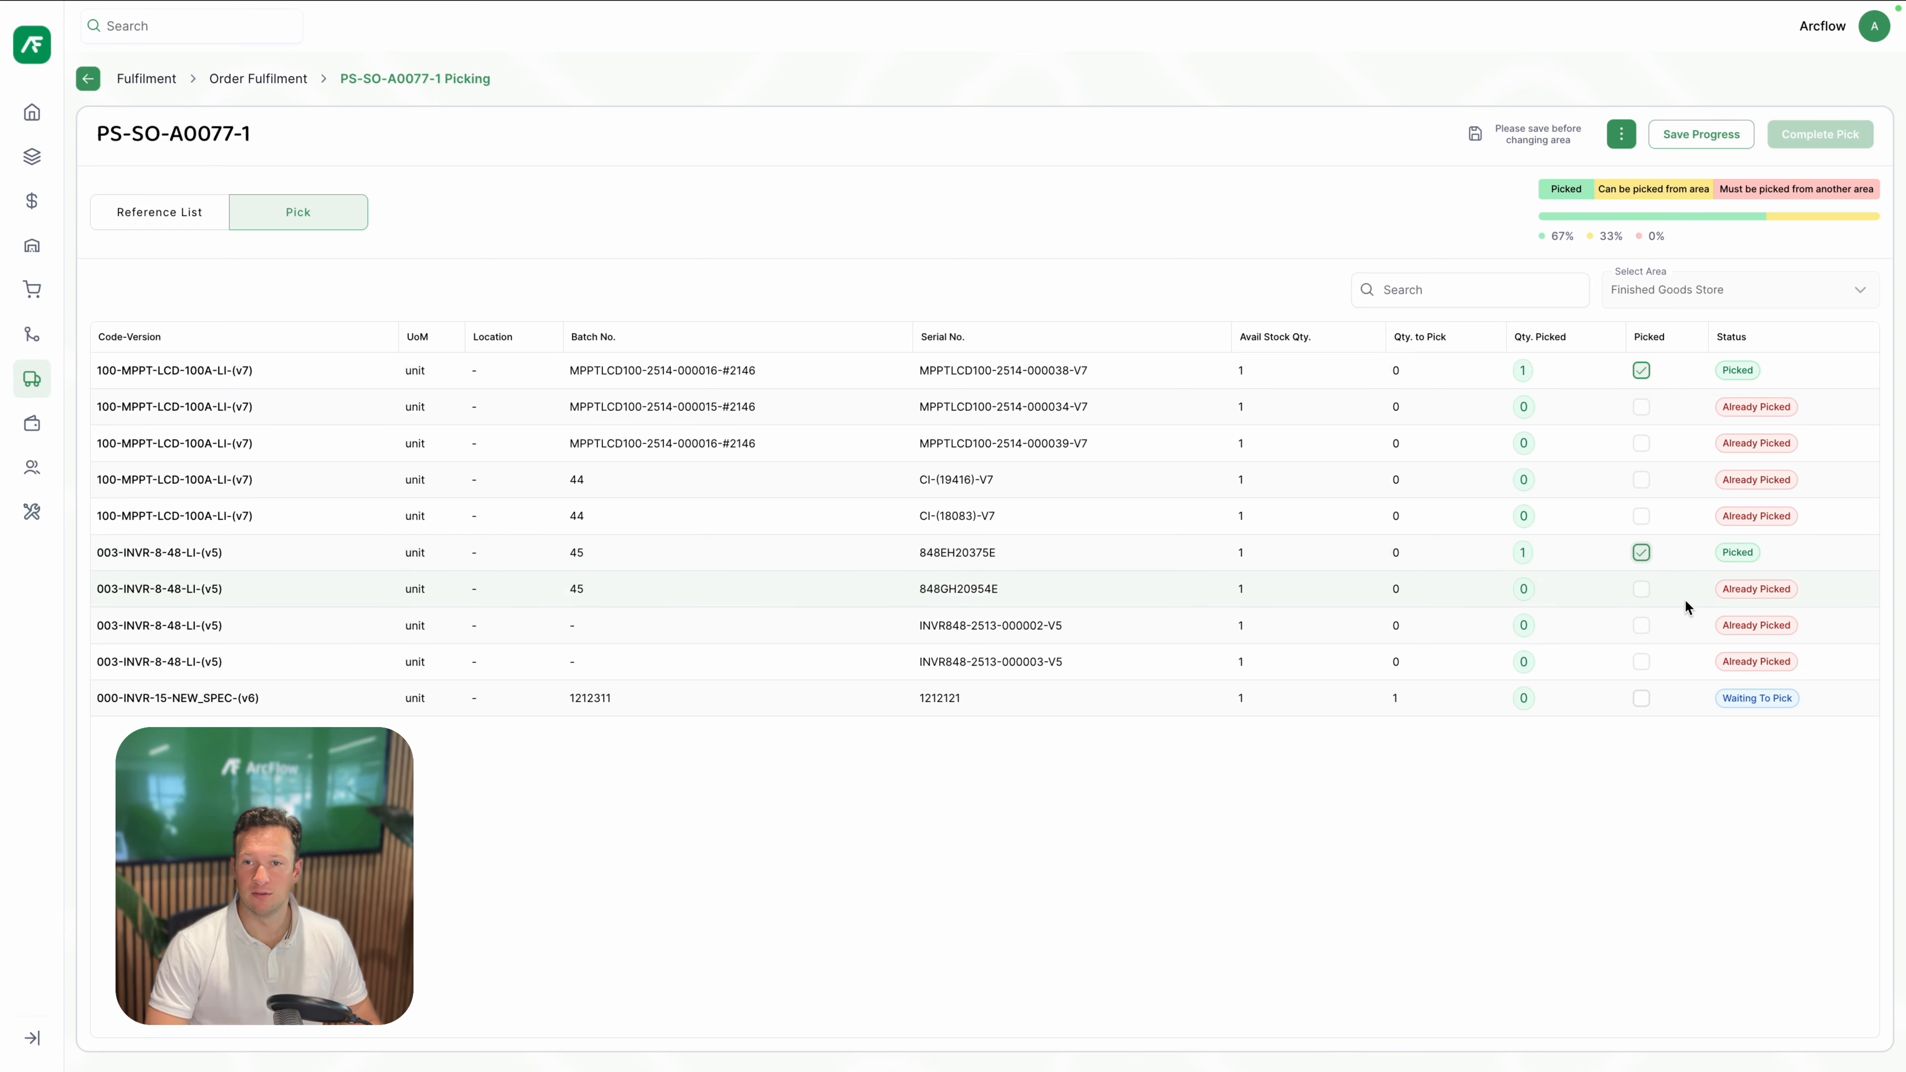
{"action": "left_click", "coordinate": [1642, 699]}
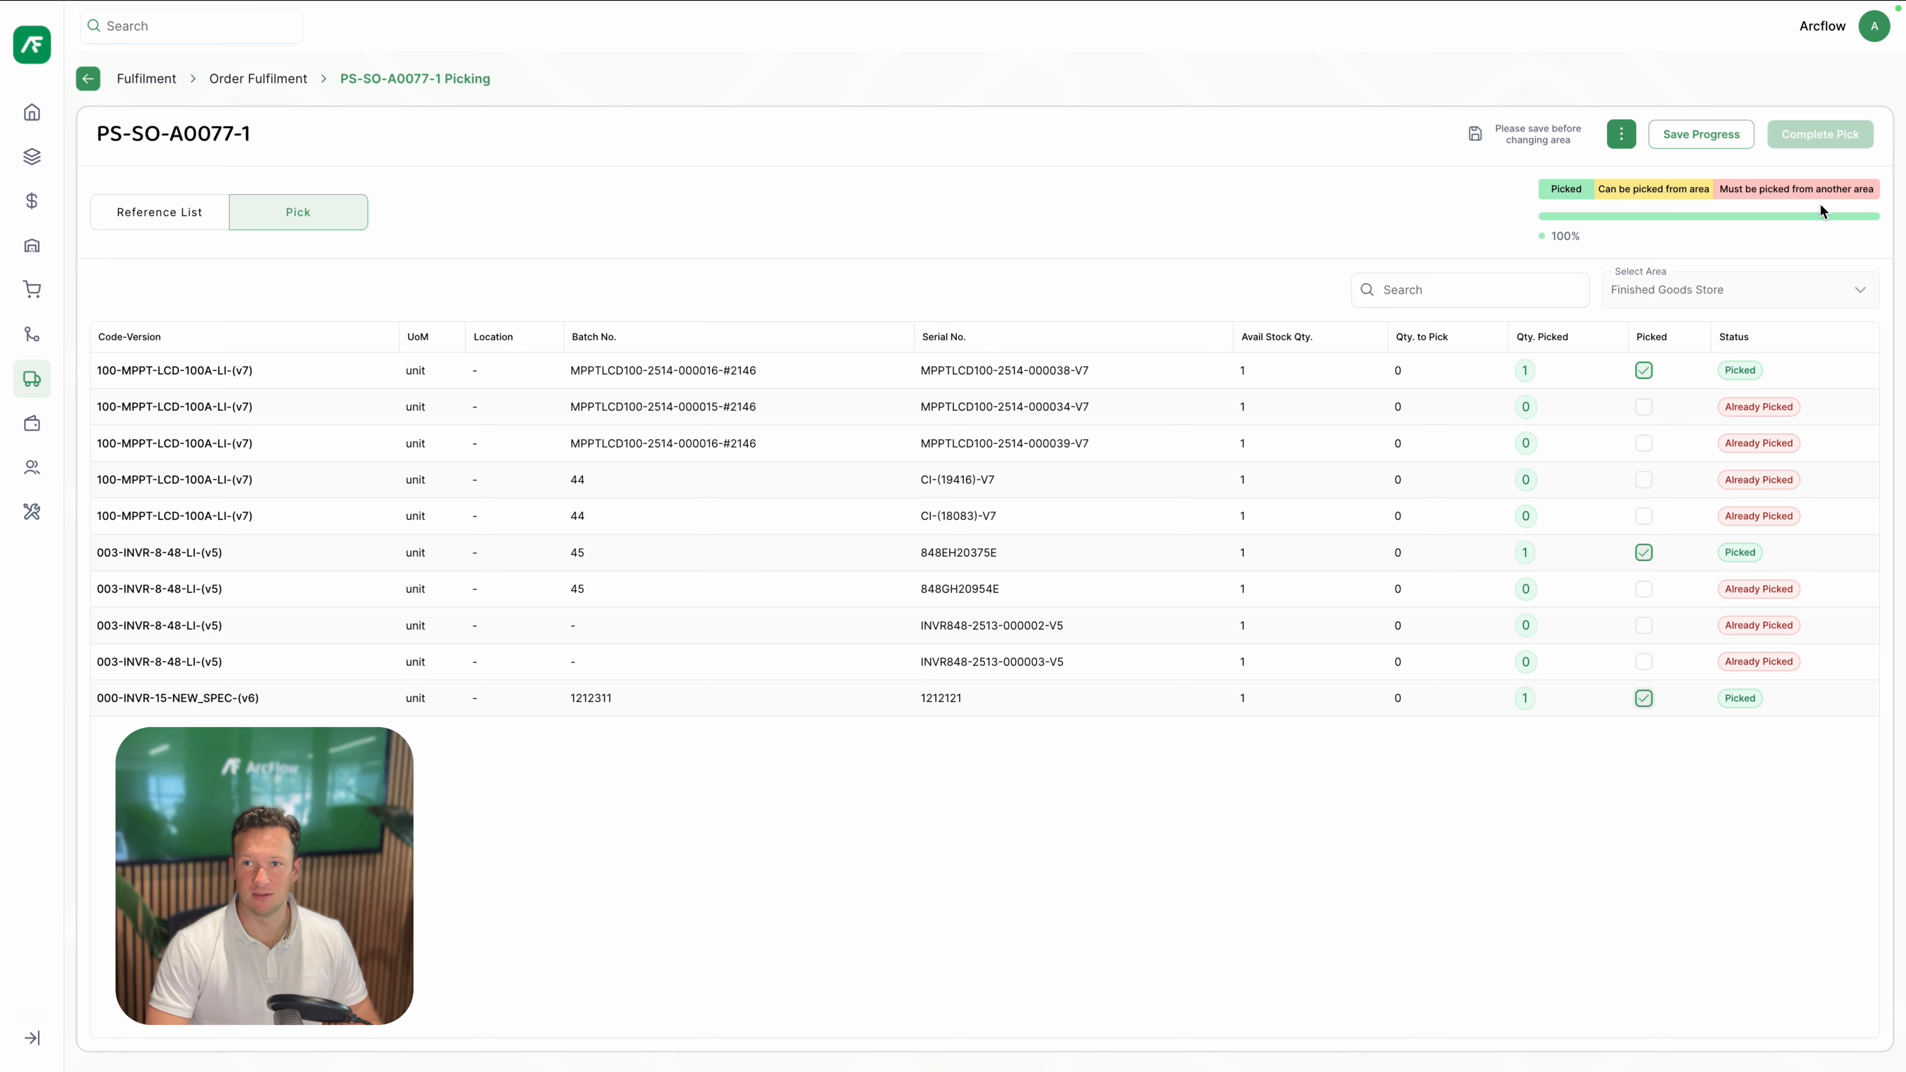
Step: Save the picking progress and complete the pick for this slip
{"action": "left_click", "coordinate": [1694, 137]}
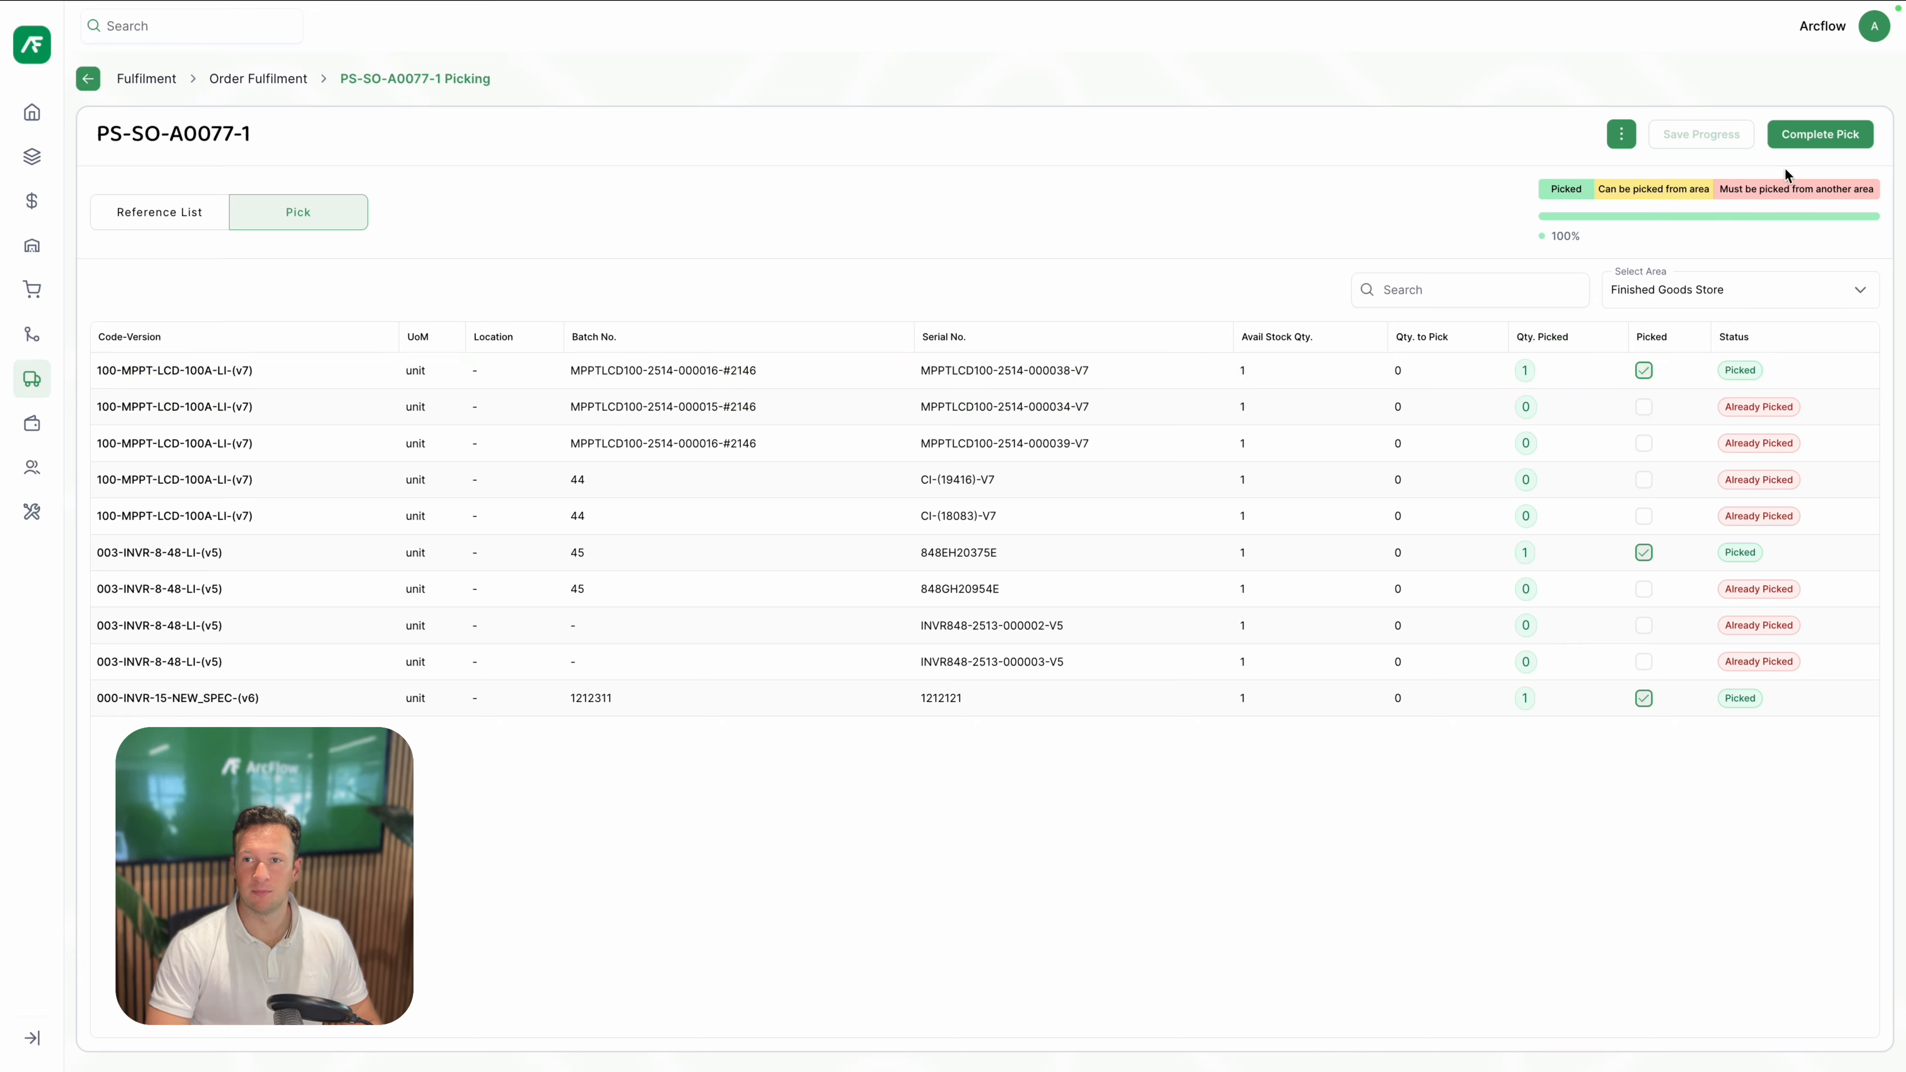
{"action": "left_click", "coordinate": [1801, 136]}
{"action": "left_click", "coordinate": [1058, 597]}
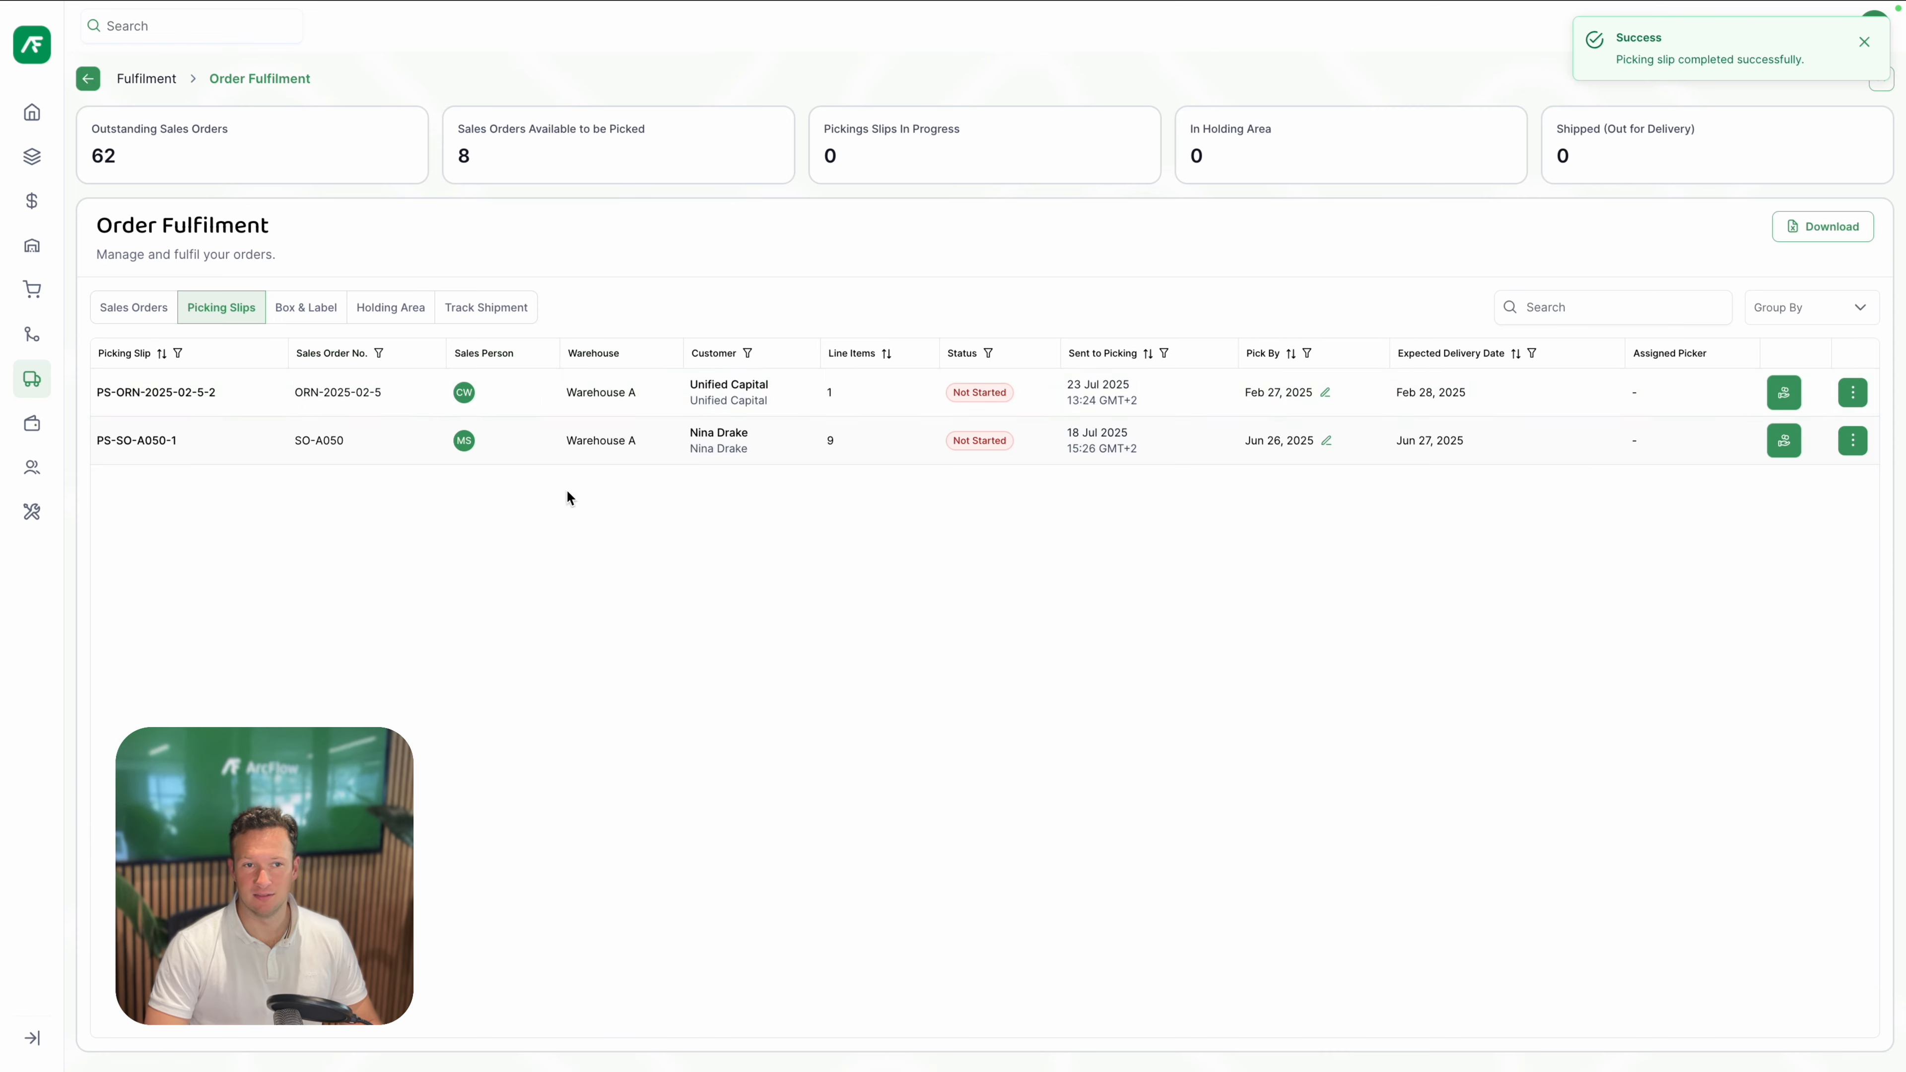
Step: Check the order's pick status, select its picking slip for boxing and labelling, and add a first package of type No Package
{"action": "left_click", "coordinate": [124, 312]}
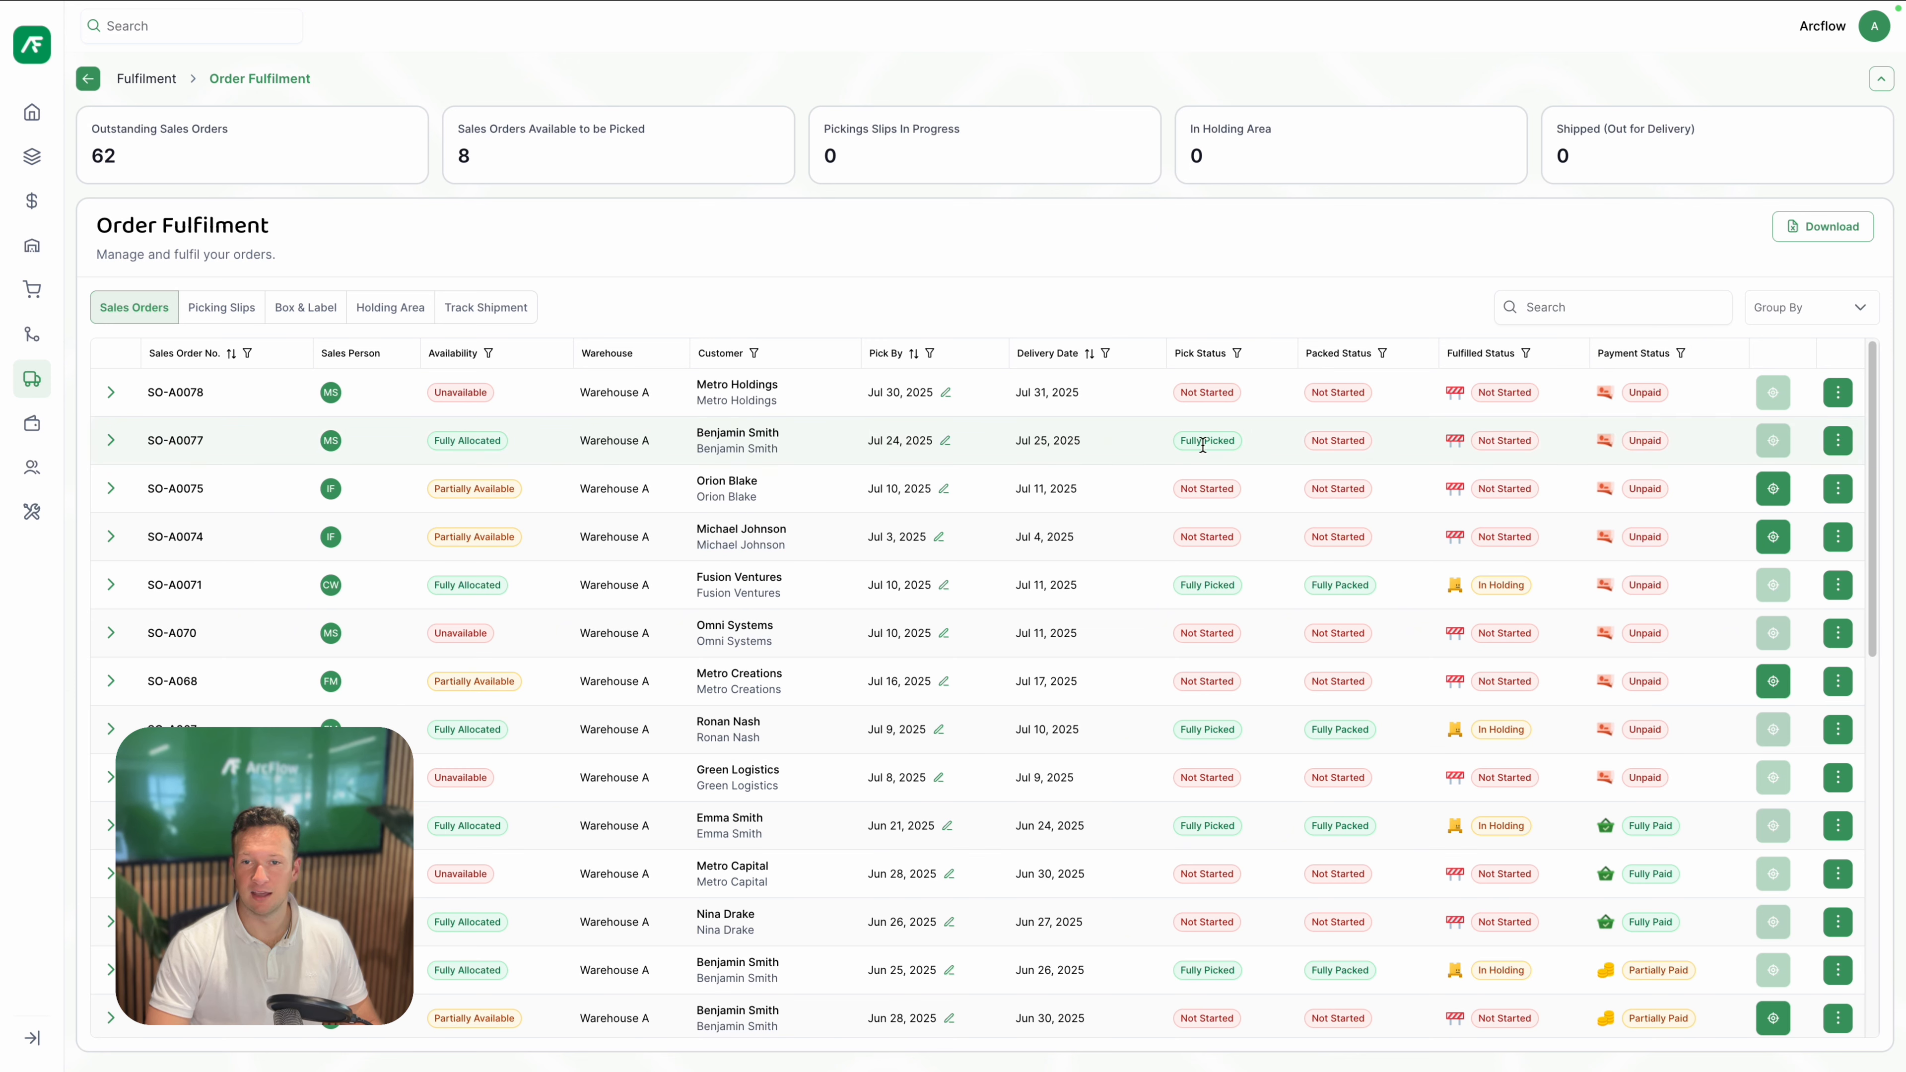
{"action": "left_click", "coordinate": [305, 311]}
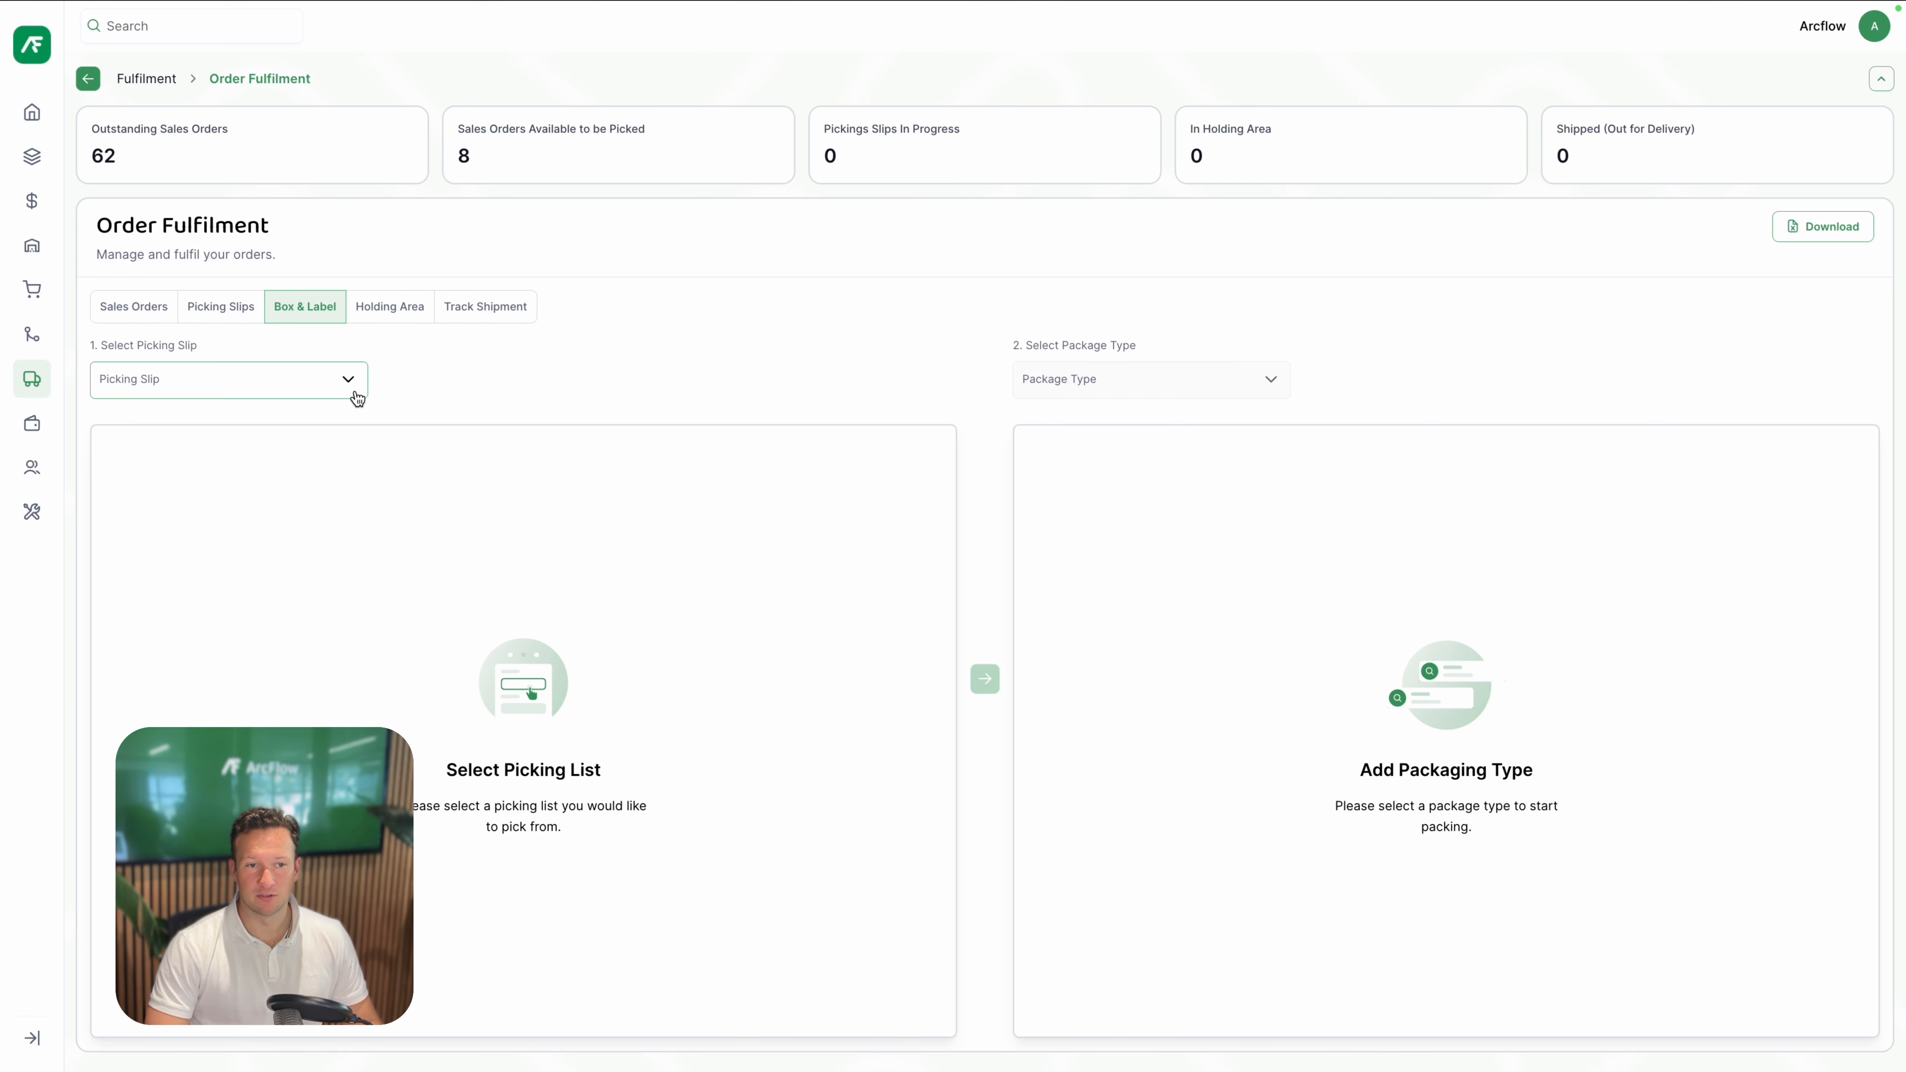
{"action": "left_click", "coordinate": [356, 394]}
{"action": "left_click", "coordinate": [307, 416]}
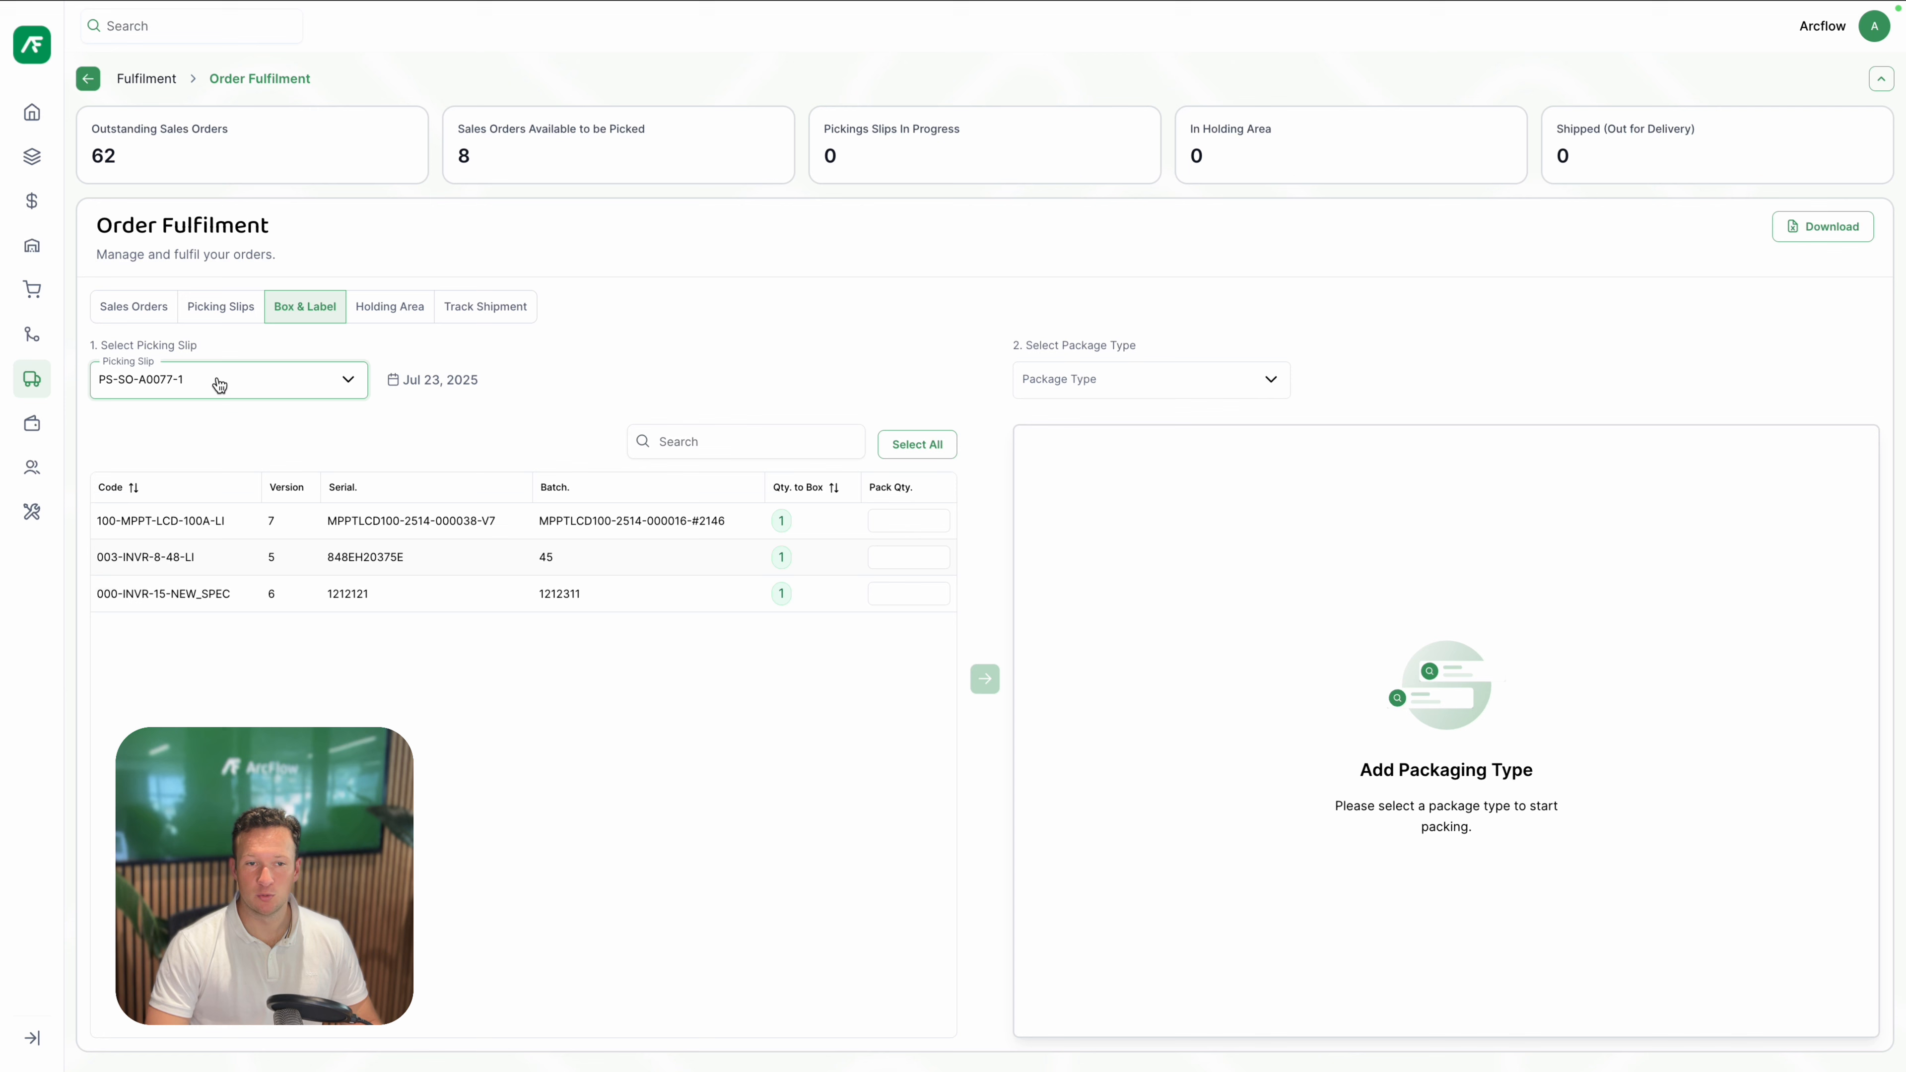
{"action": "left_click", "coordinate": [1221, 383]}
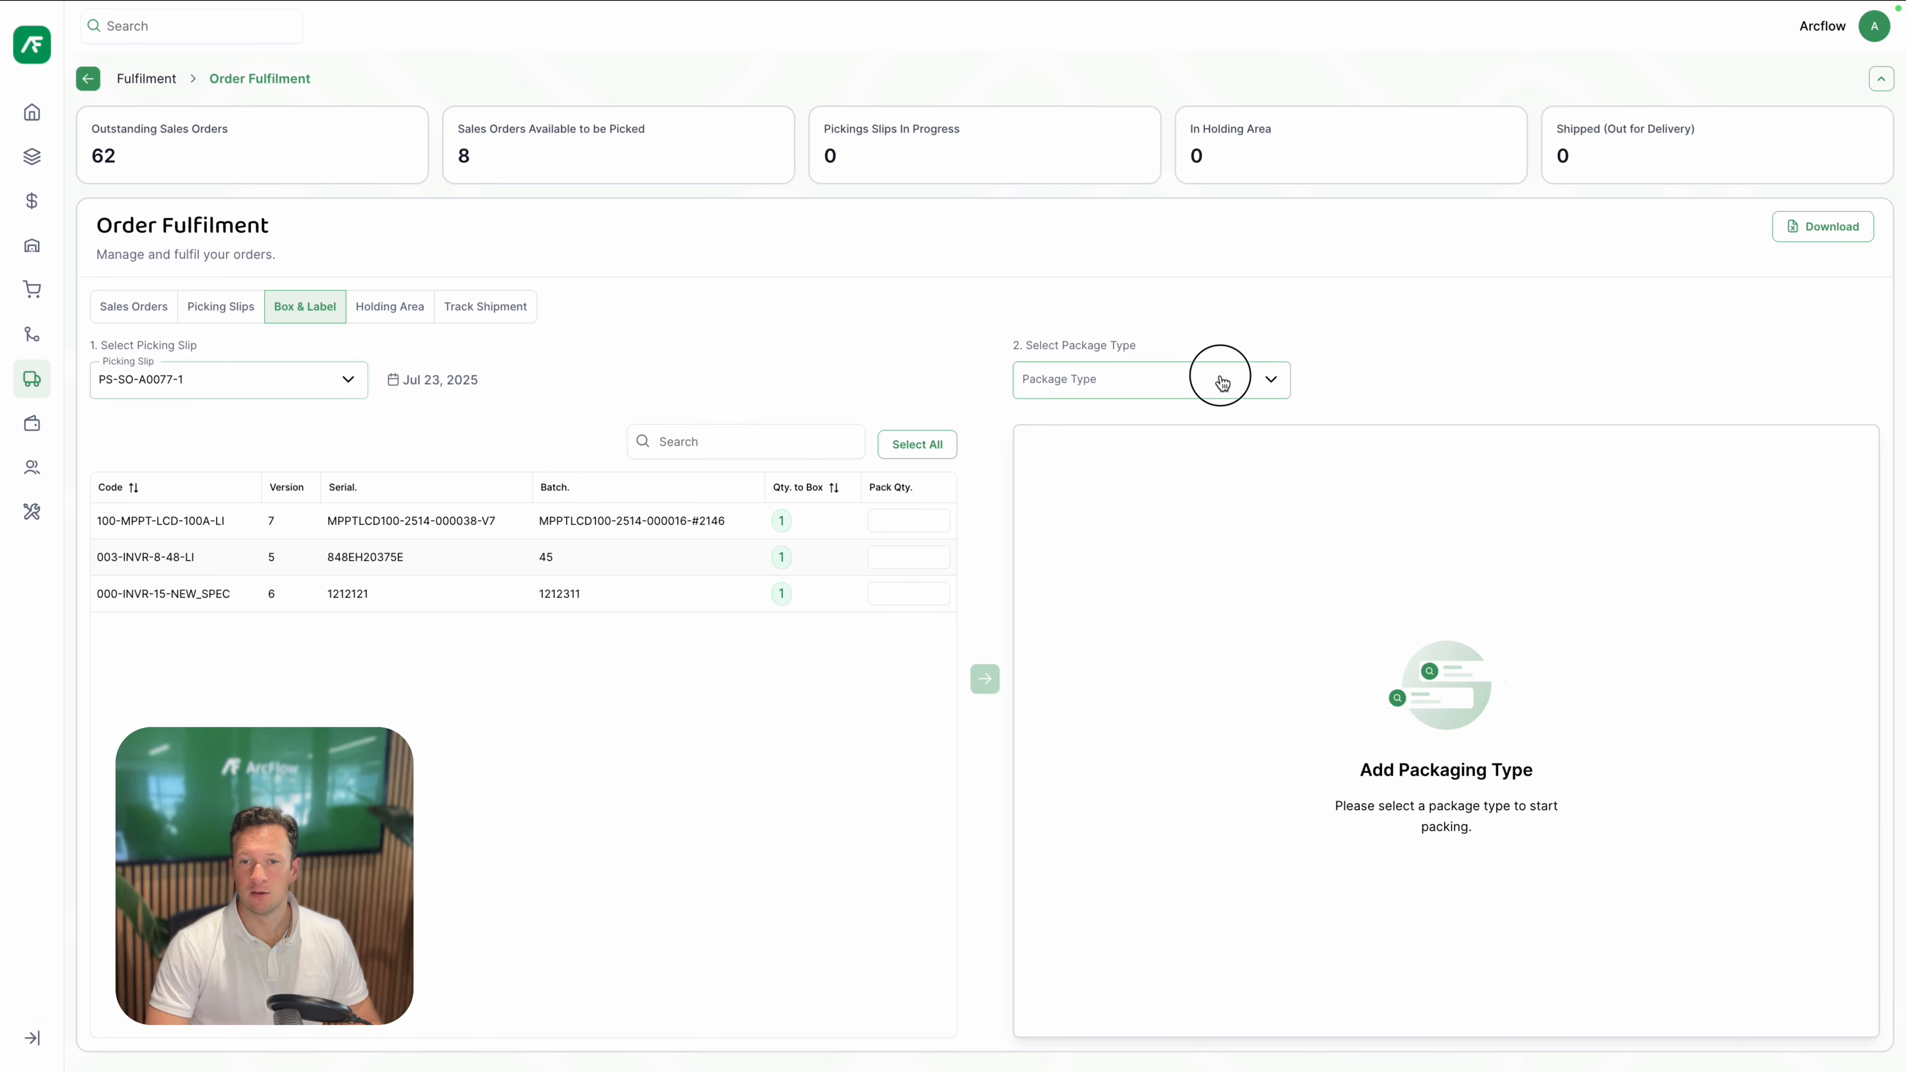
{"action": "left_click", "coordinate": [1186, 419]}
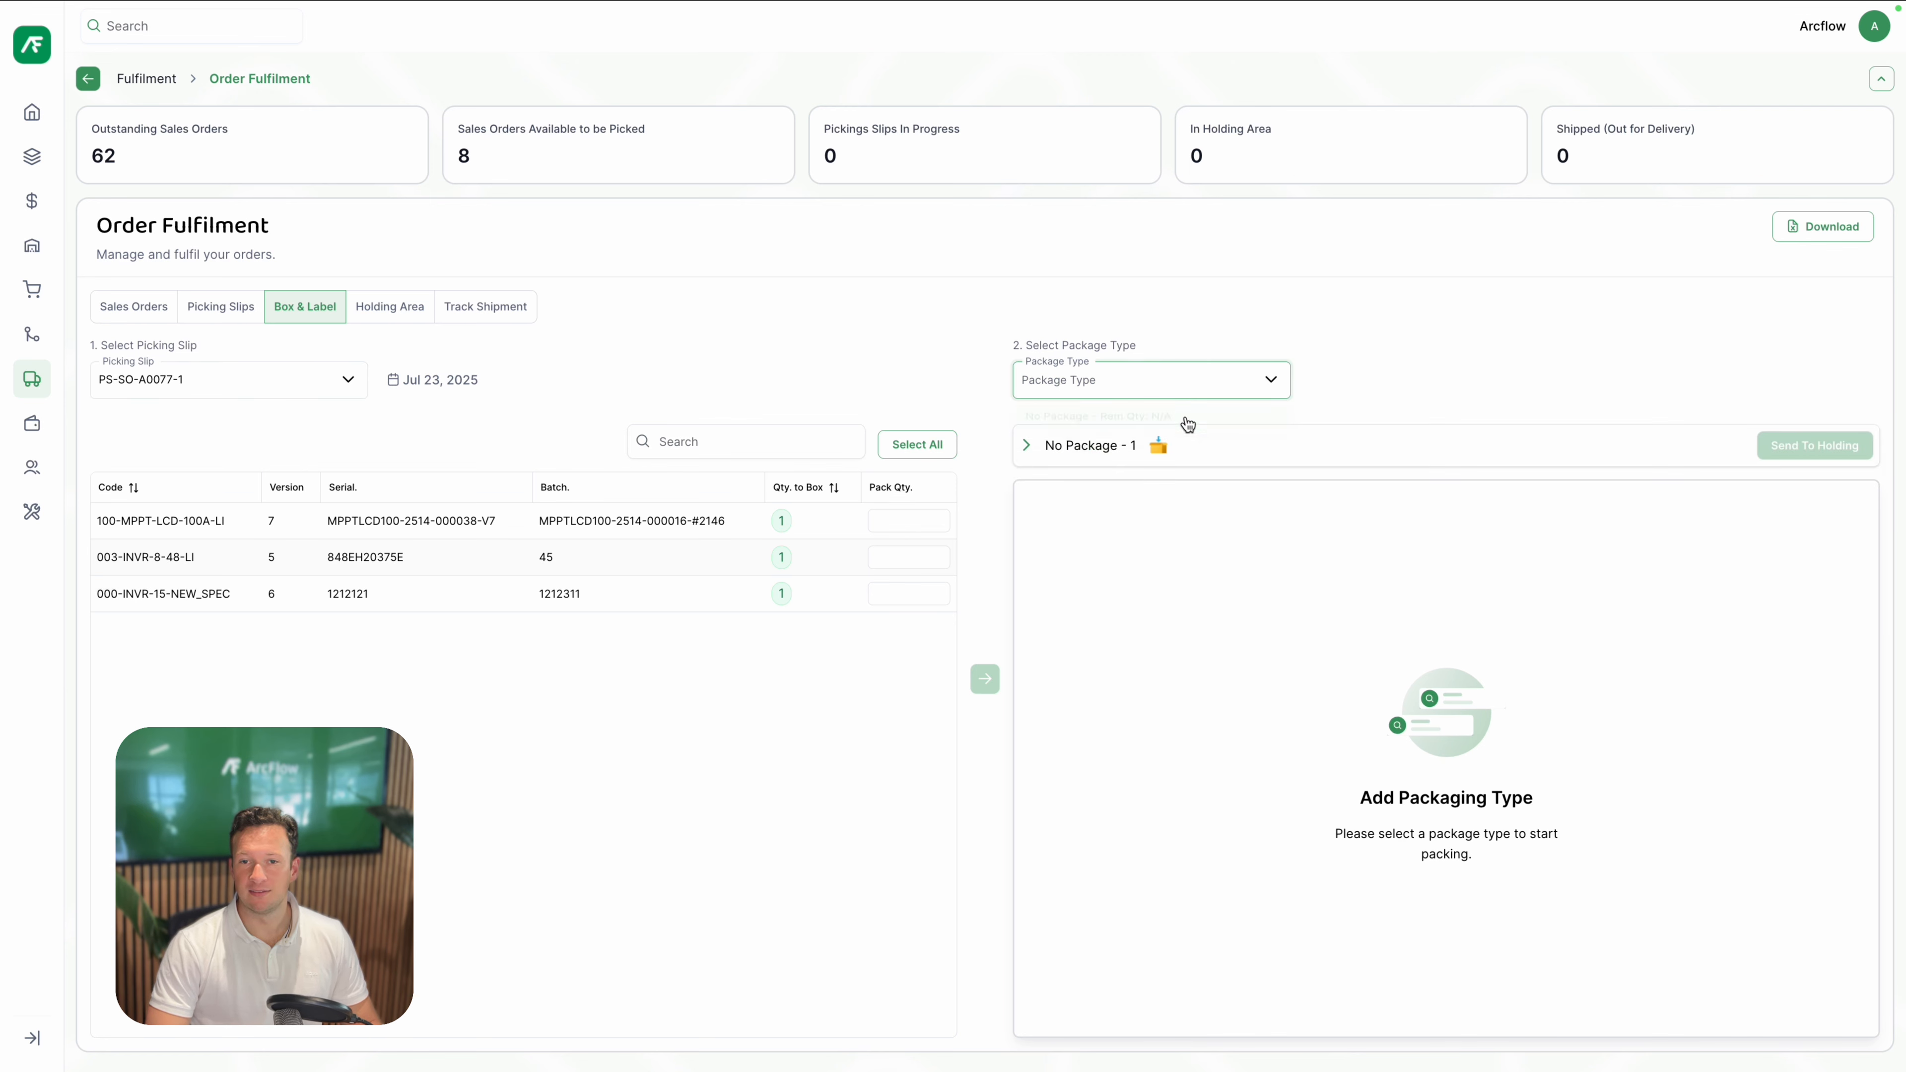
{"action": "left_click", "coordinate": [1034, 447]}
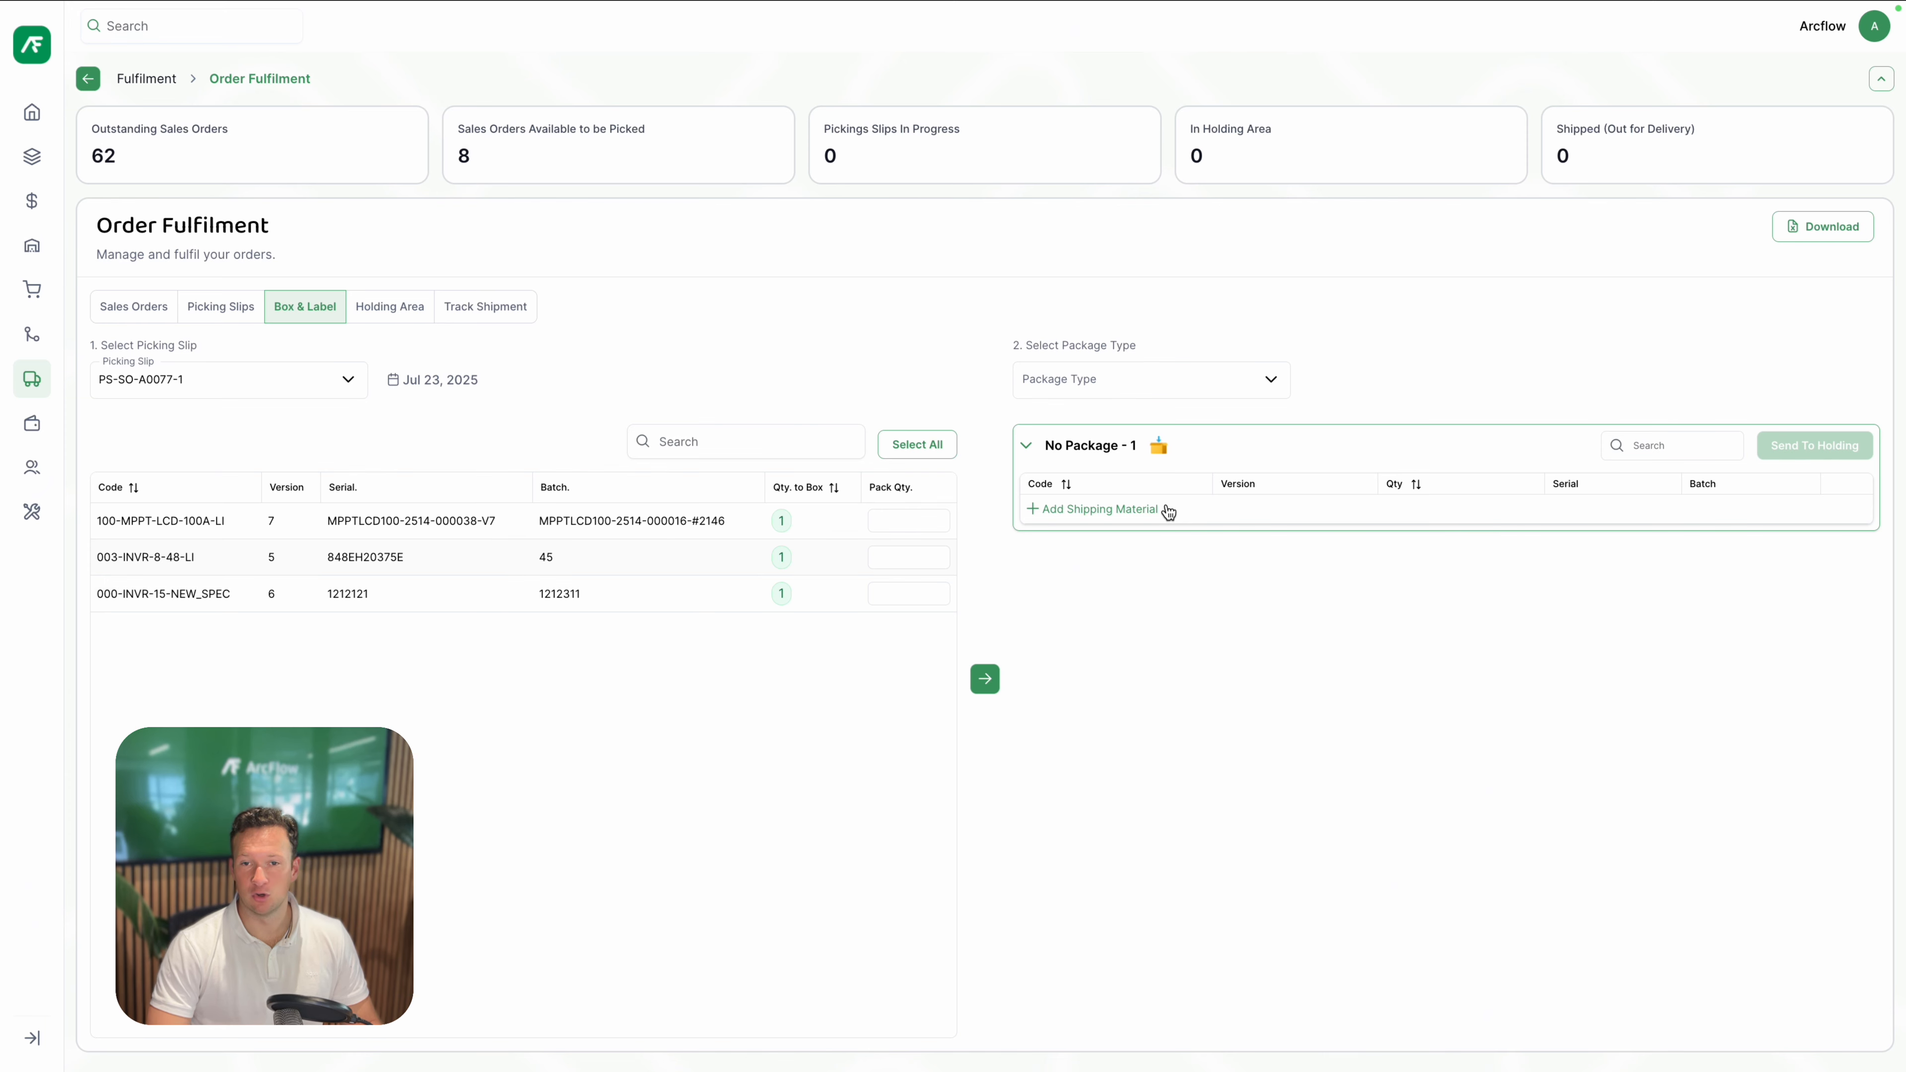
Step: Pack one unit each of 100-MPPT-LCD-100A-LI and 003-INVR-8-48-LI into the No Package - 1 package
{"action": "left_click", "coordinate": [889, 521]}
{"action": "left_click", "coordinate": [915, 556]}
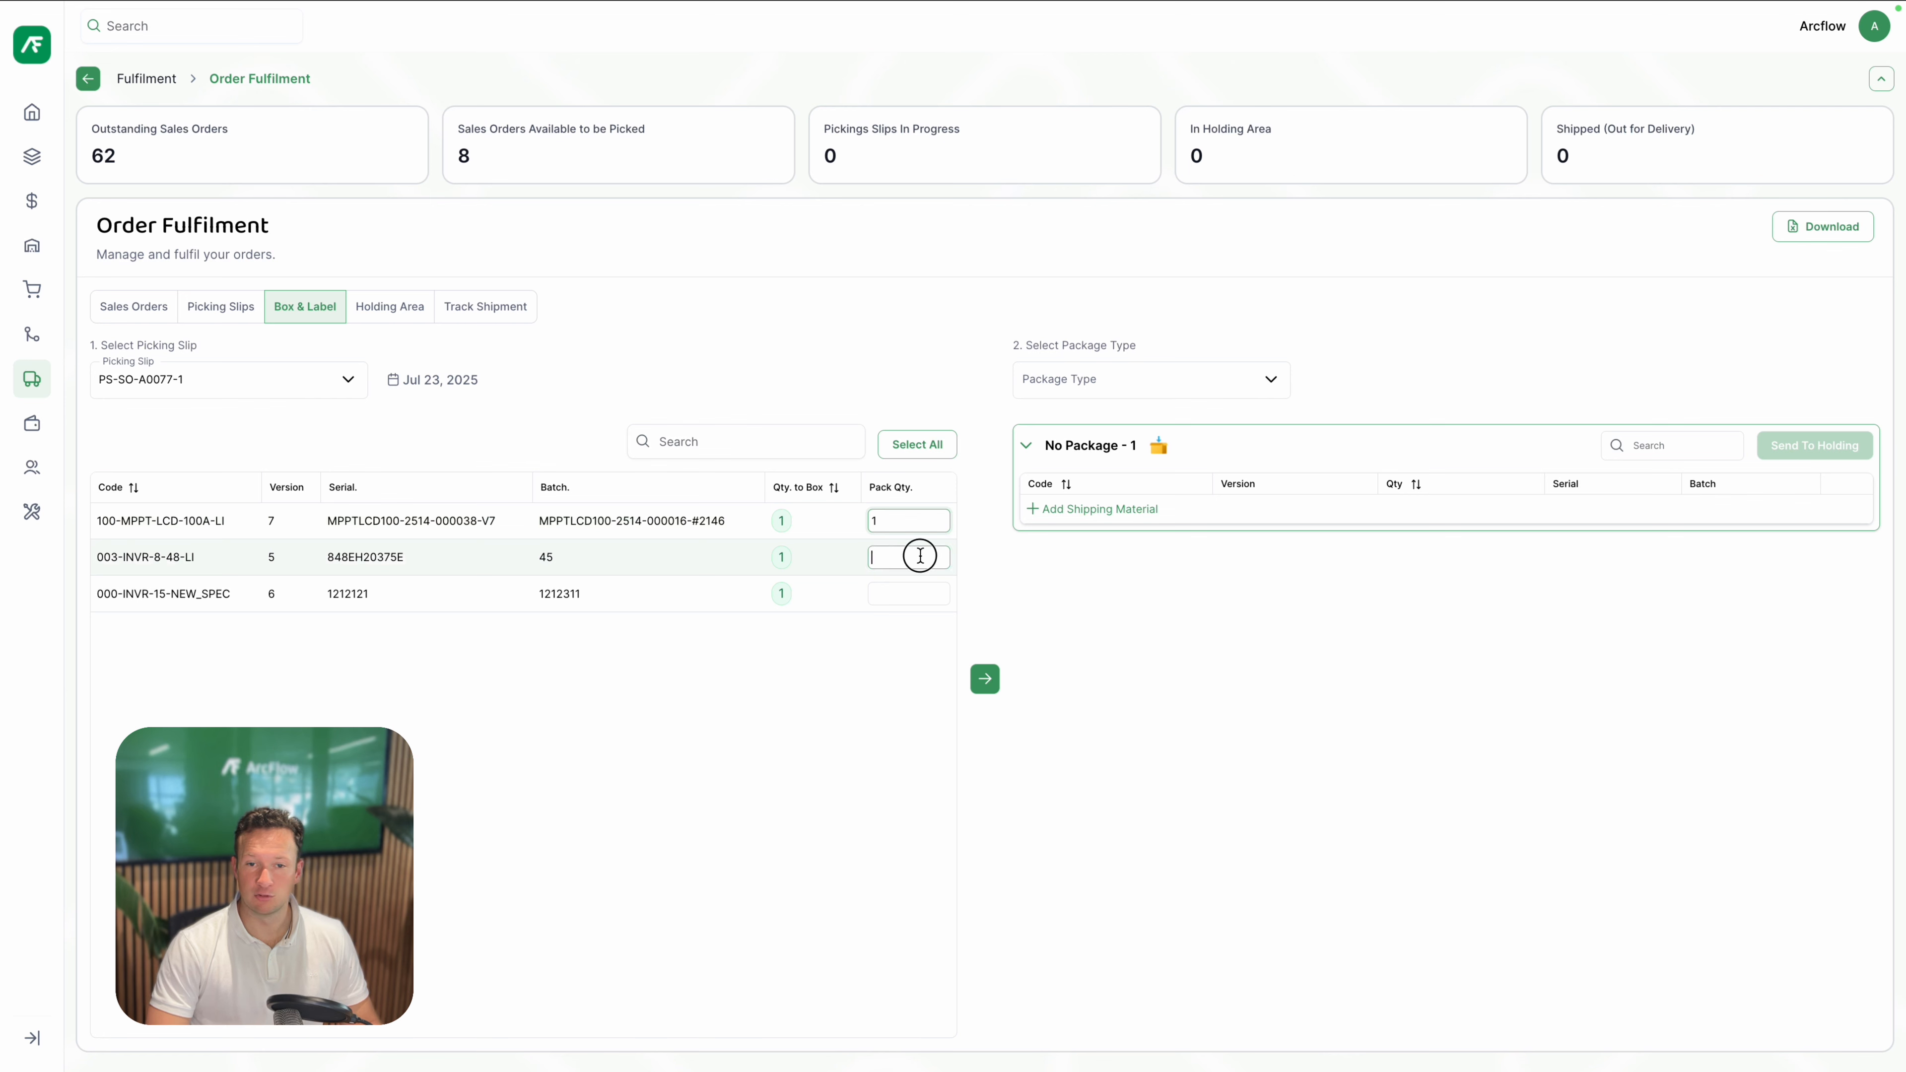
{"action": "type", "text": "1"}
{"action": "left_click", "coordinate": [987, 680]}
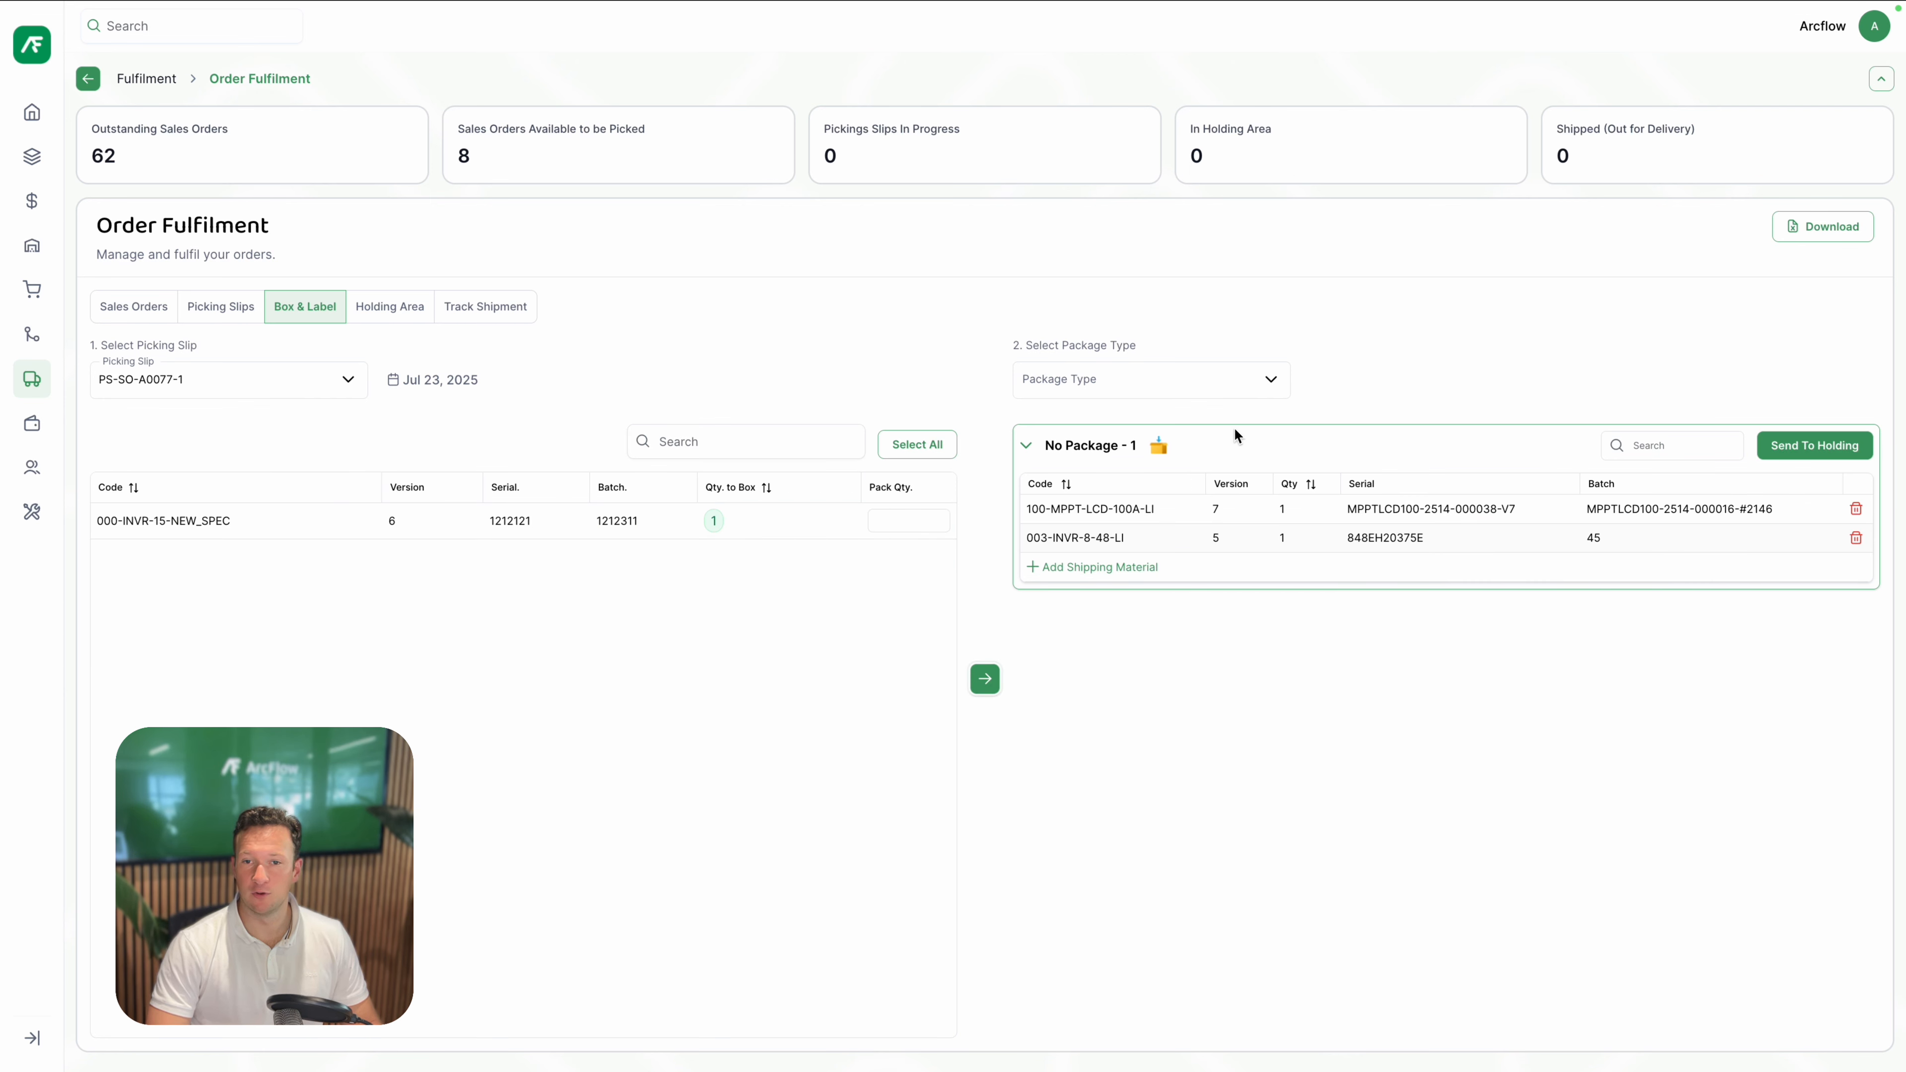
Step: Add a second package of type No Package and pack one unit of 000-INVR-15-NEW_SPEC into it
{"action": "left_click", "coordinate": [1268, 378]}
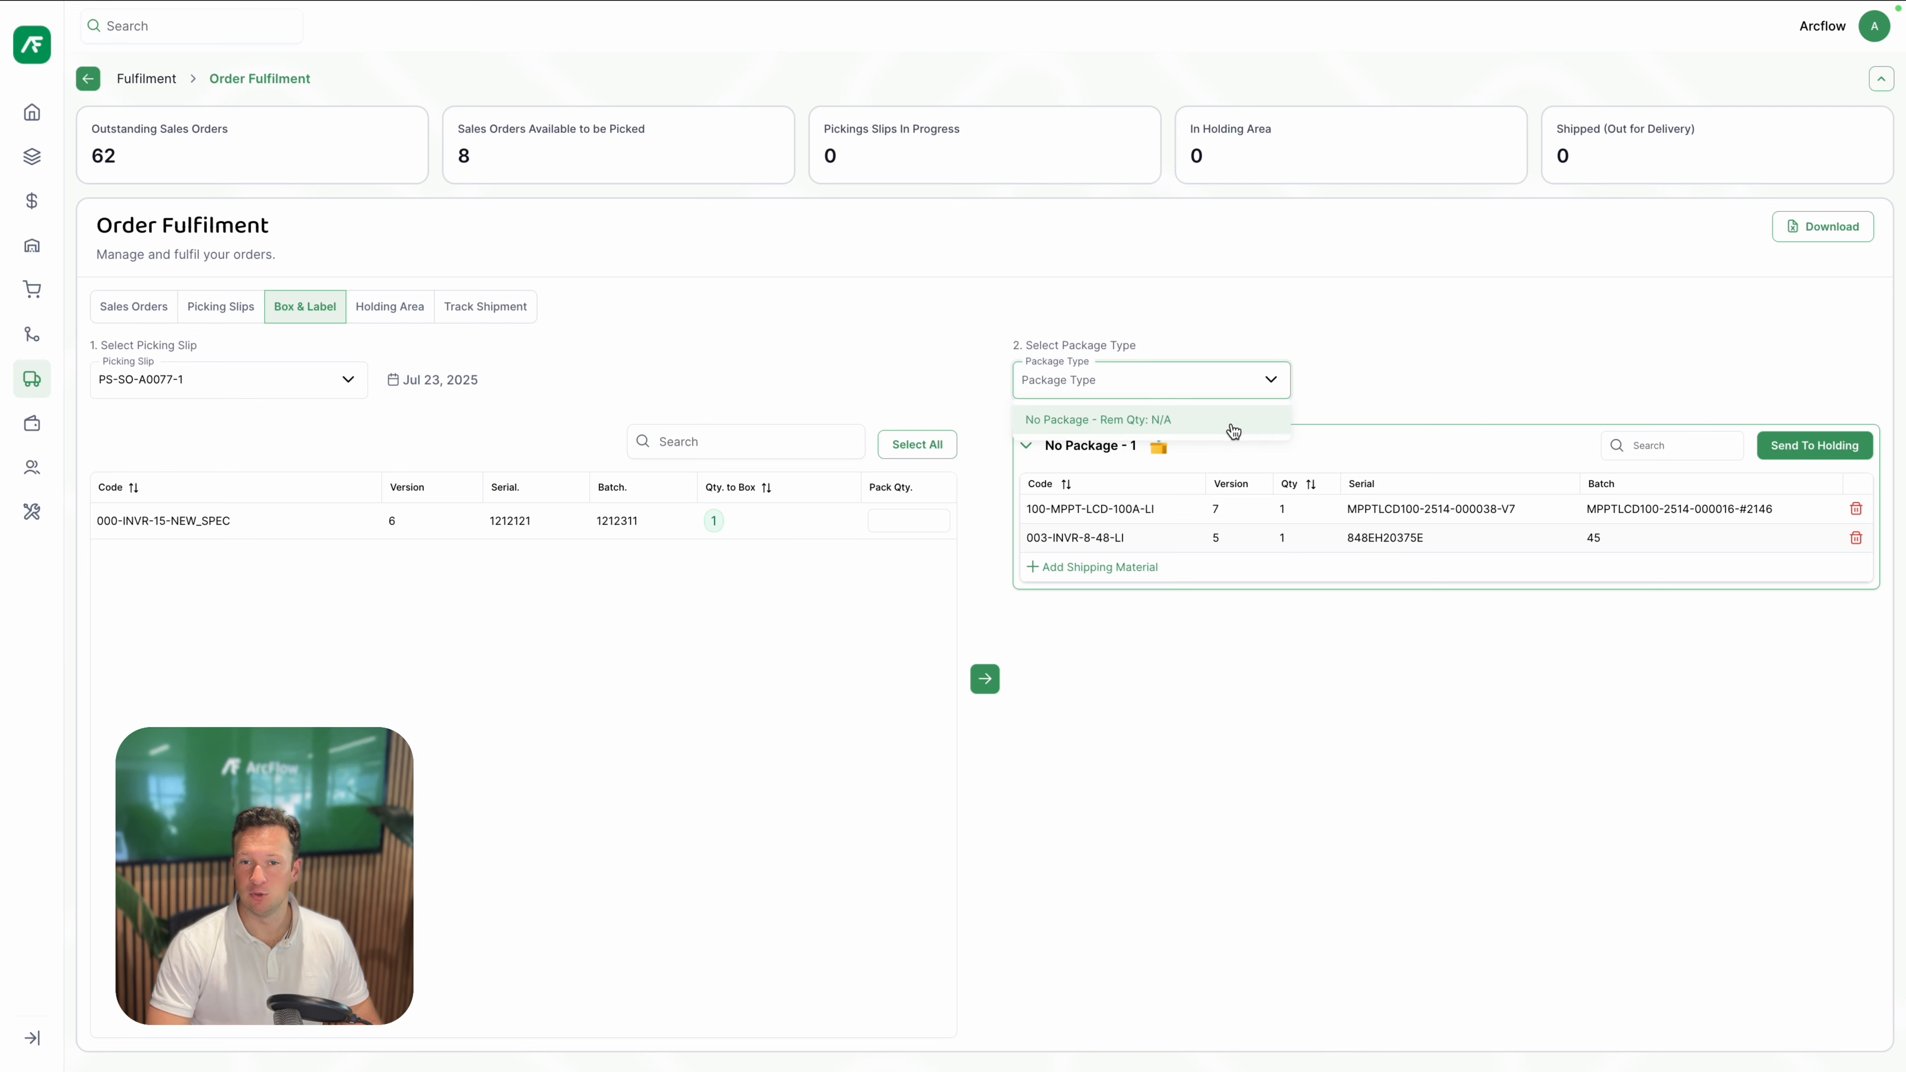
{"action": "left_click", "coordinate": [1234, 431]}
{"action": "left_click", "coordinate": [1025, 629]}
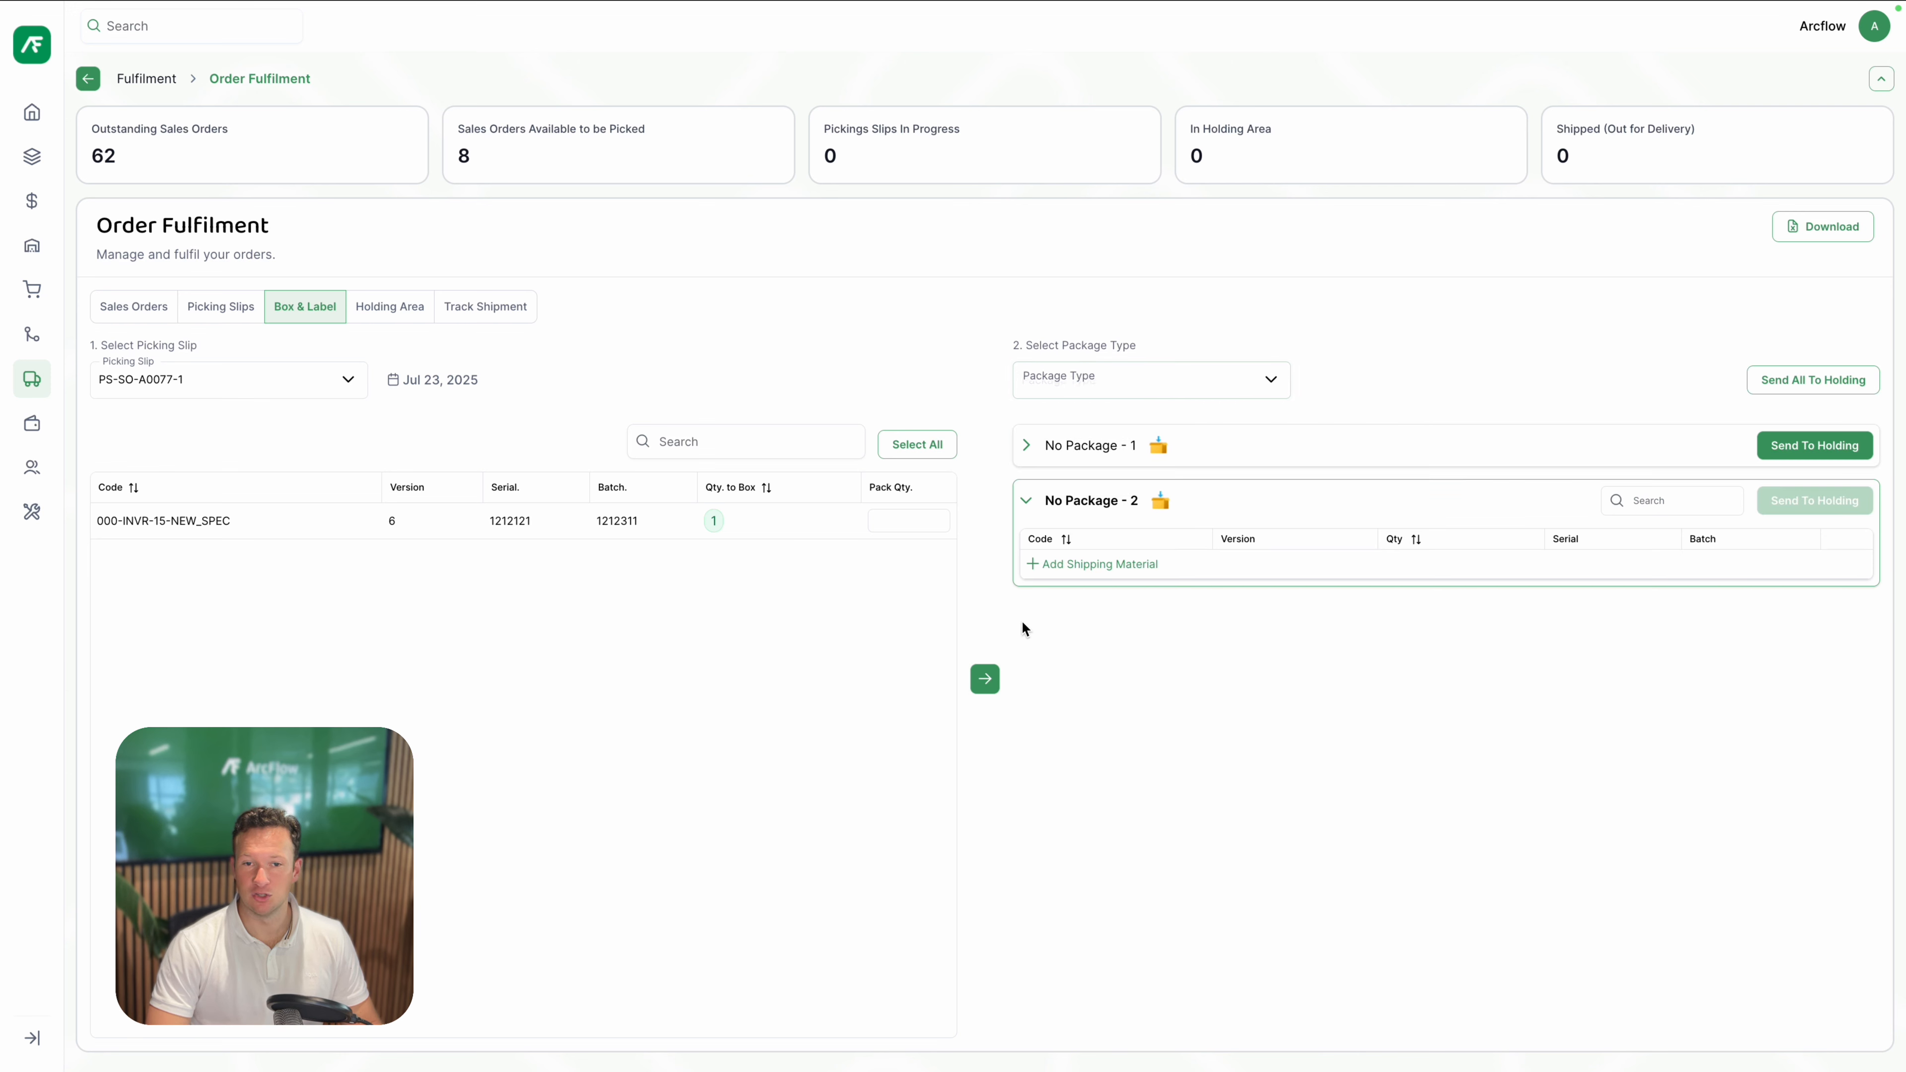
{"action": "left_click", "coordinate": [936, 520]}
{"action": "type", "text": "1"}
{"action": "left_click", "coordinate": [985, 680]}
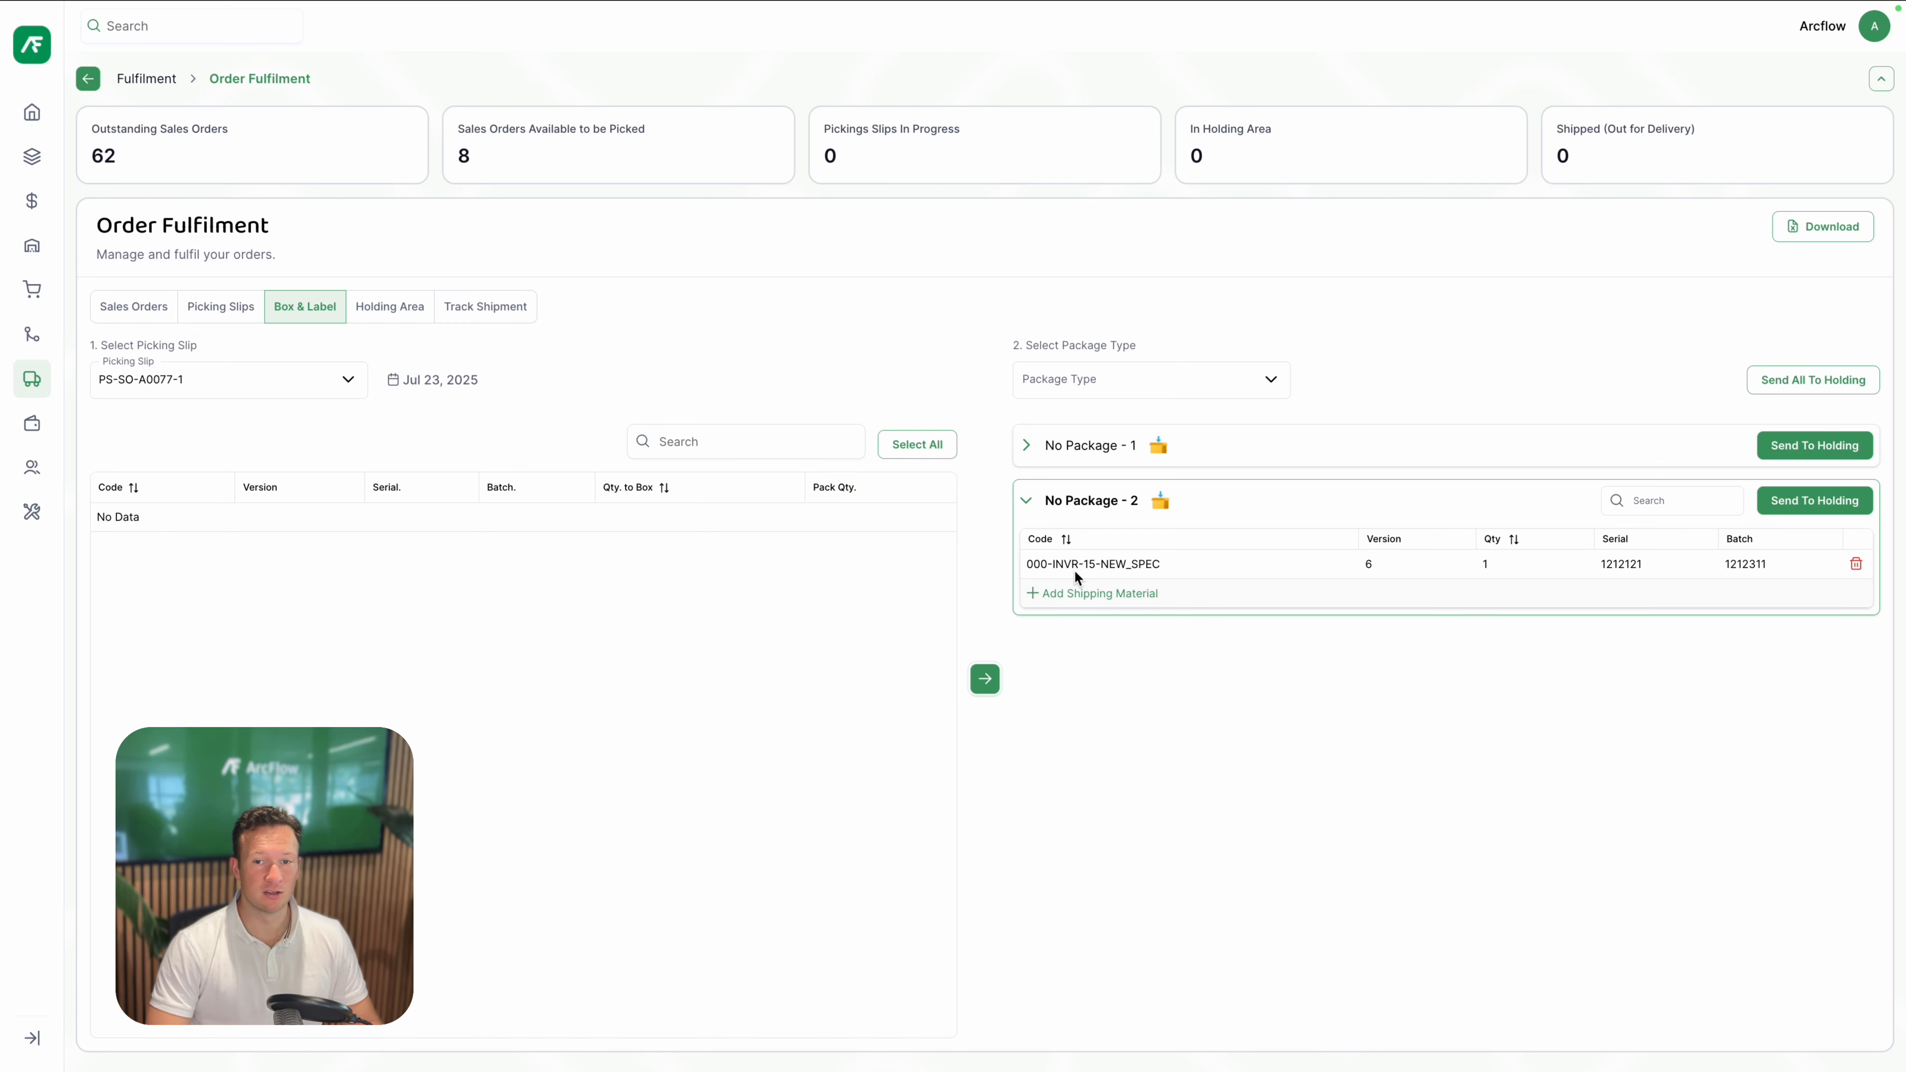
{"action": "left_click", "coordinate": [1027, 501]}
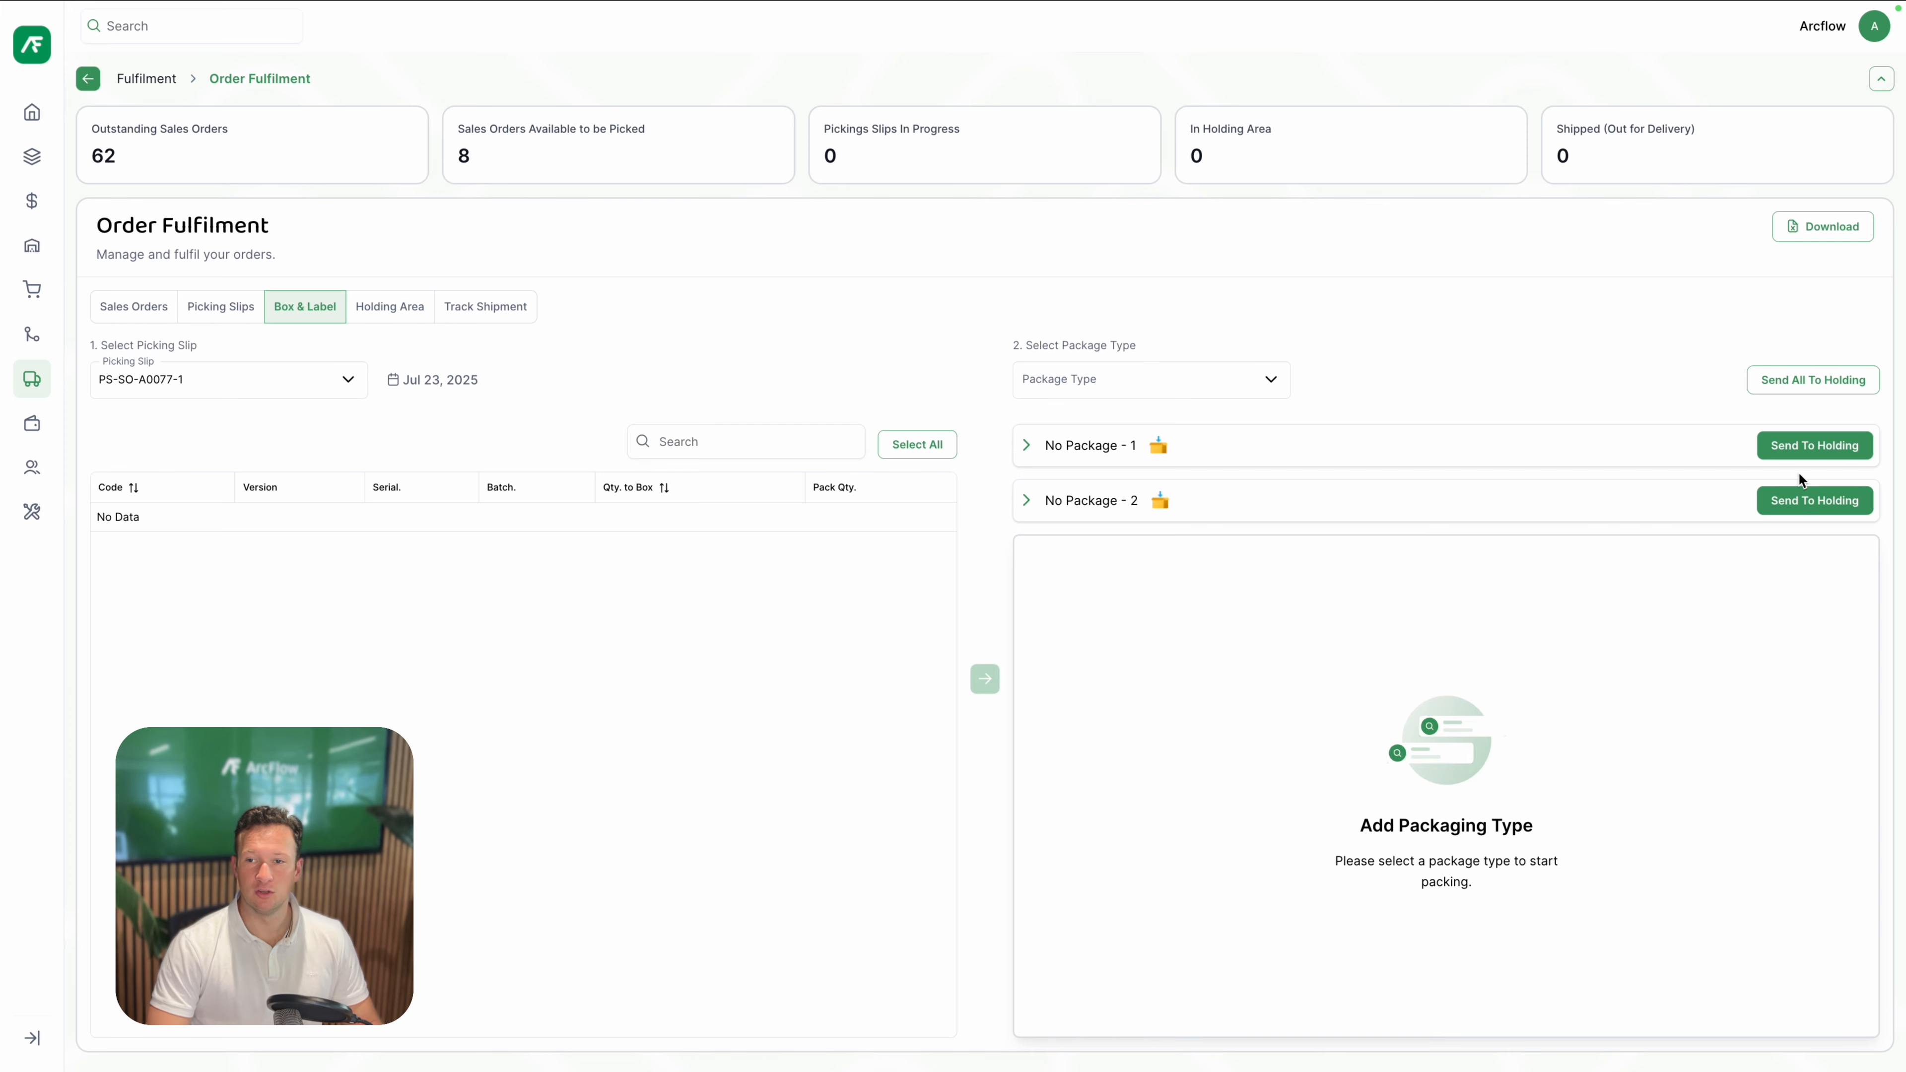
Step: Send both packages to the holding area one after the other
{"action": "left_click", "coordinate": [1801, 451]}
{"action": "left_click", "coordinate": [1045, 603]}
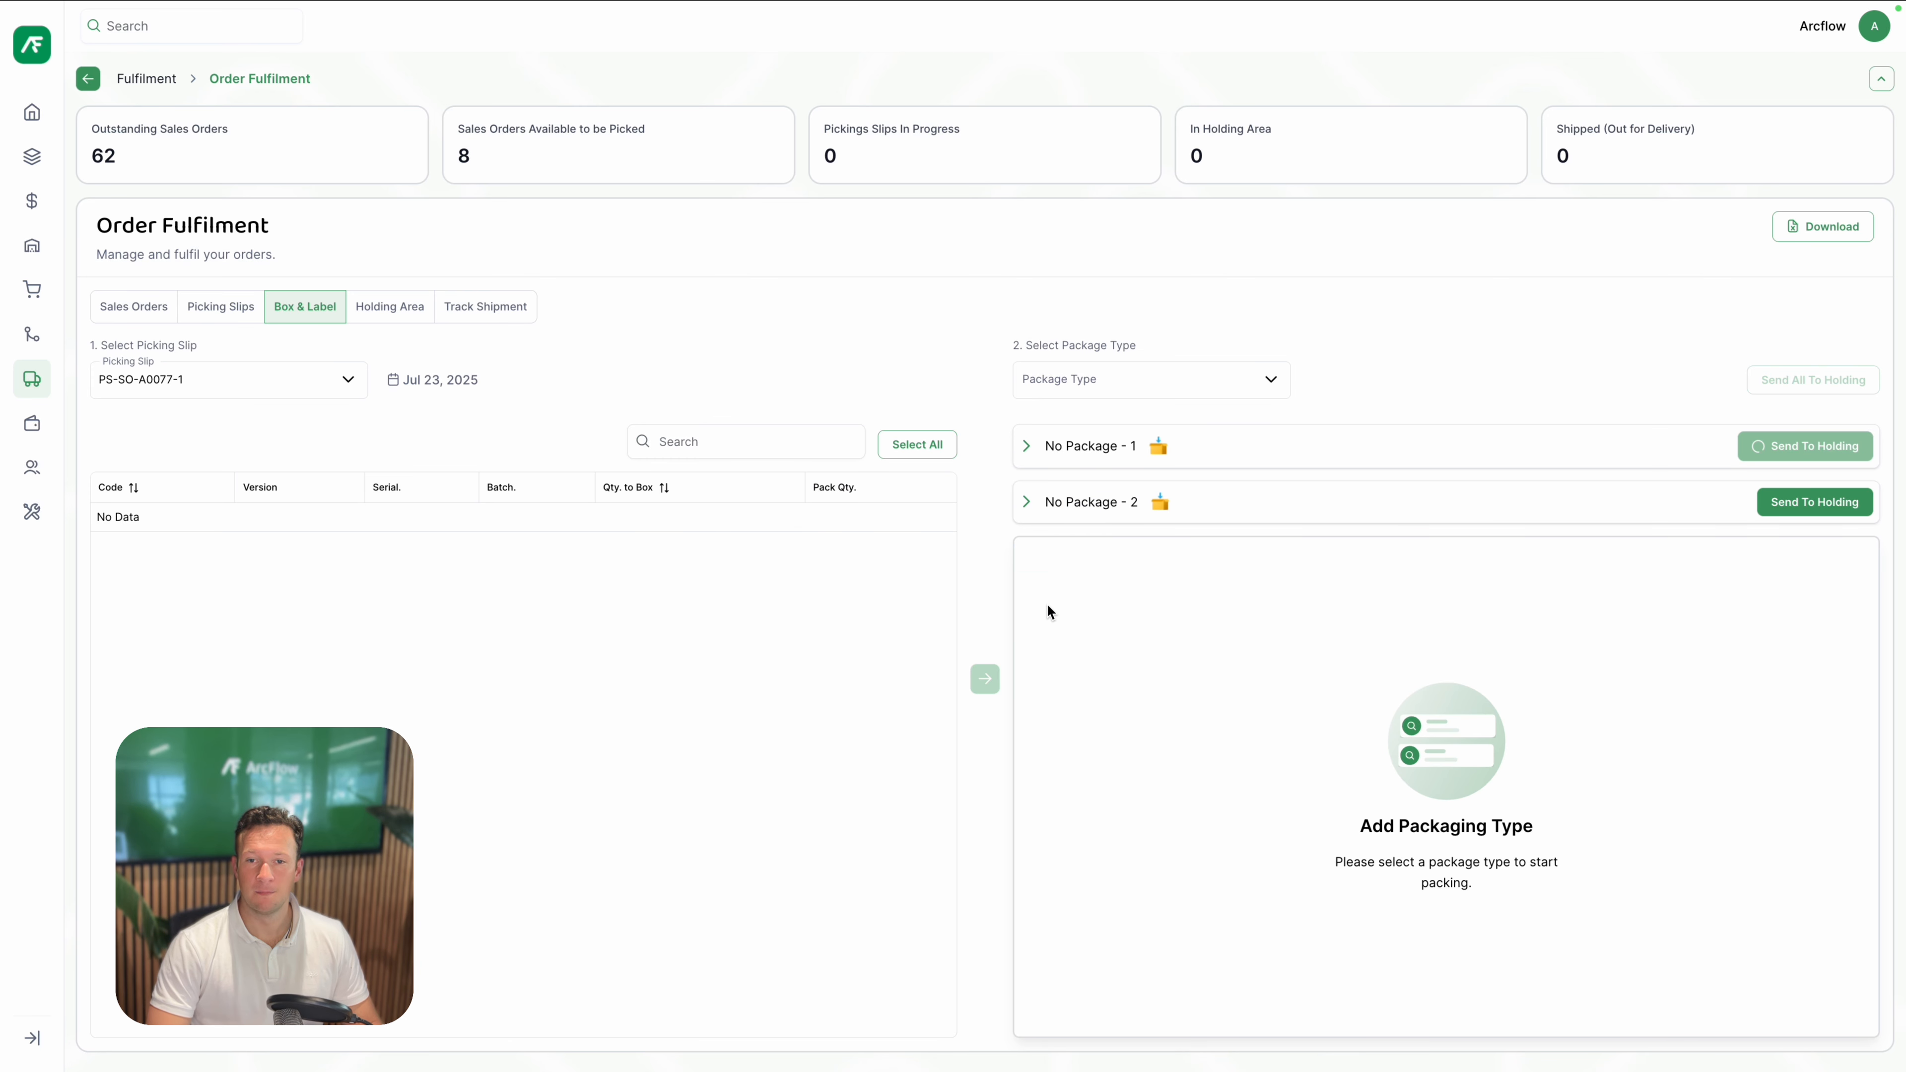
{"action": "left_click", "coordinate": [1815, 445]}
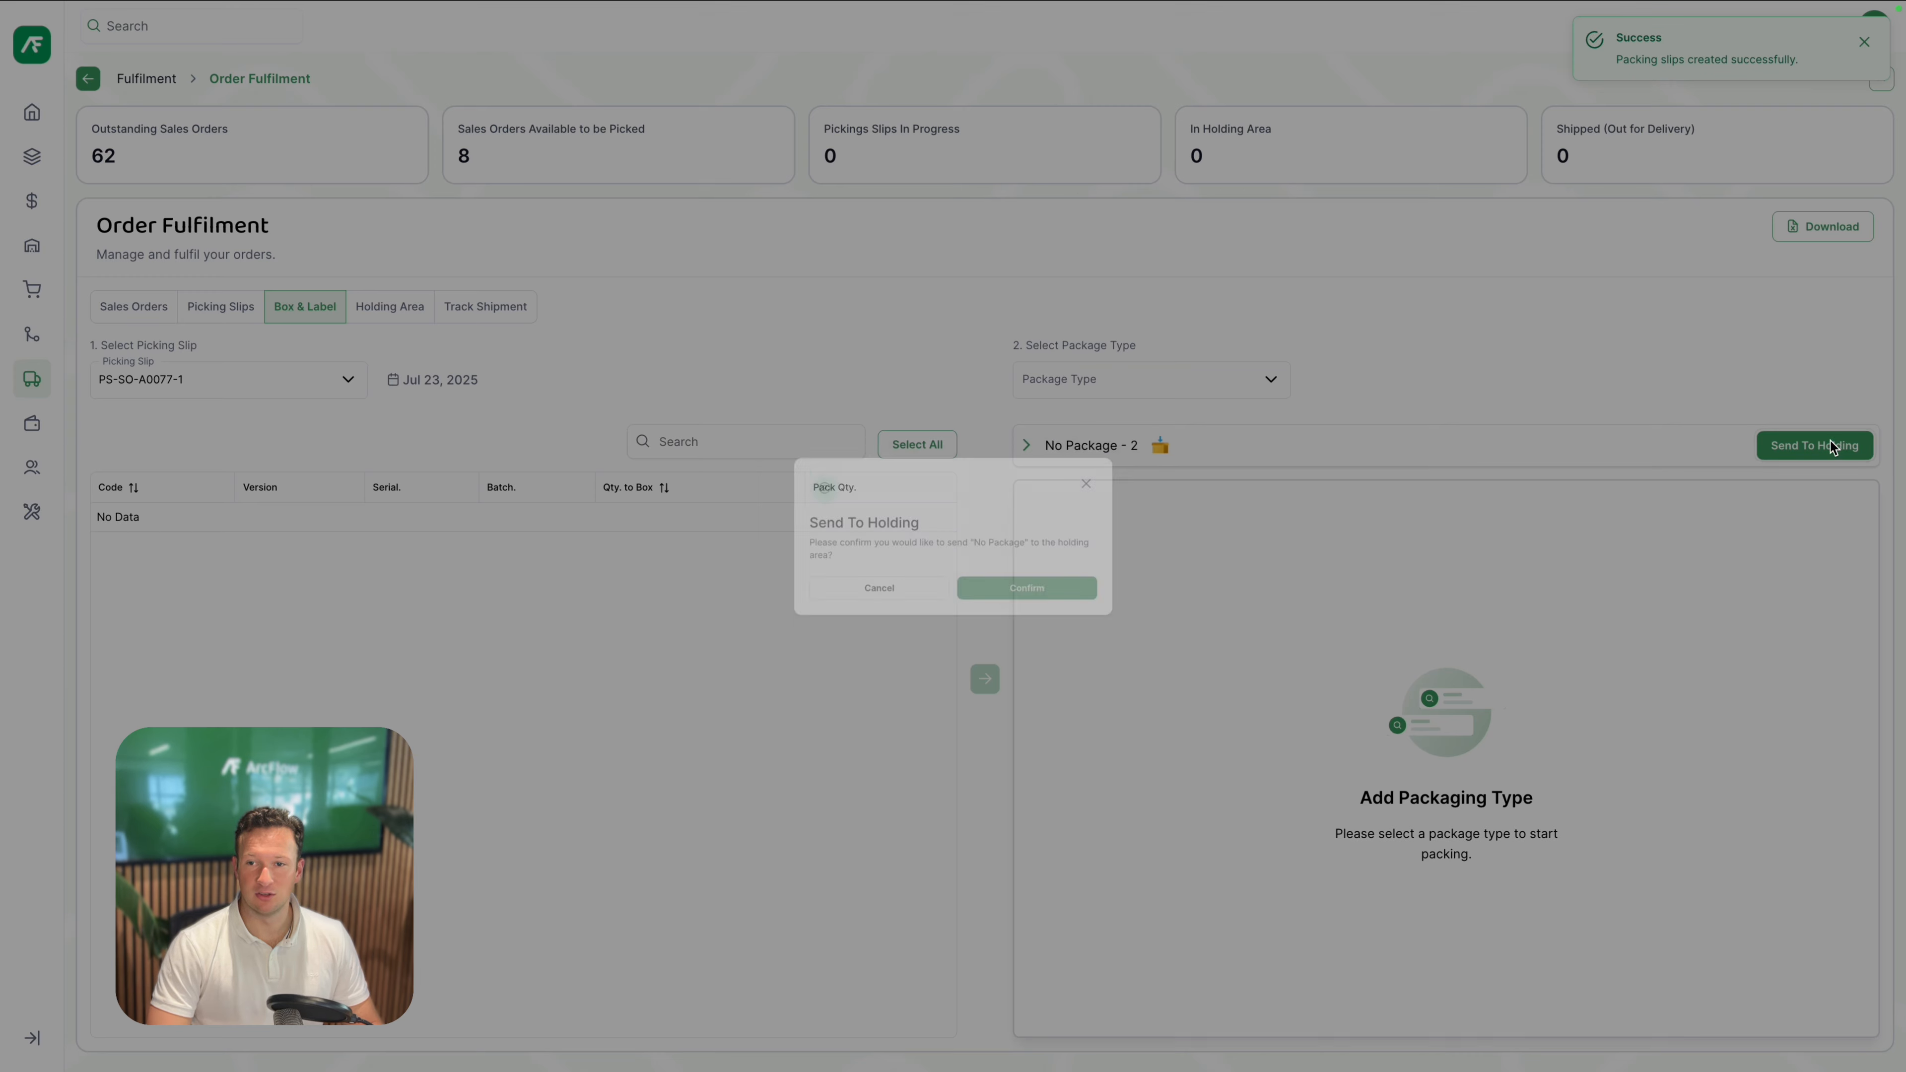
{"action": "left_click", "coordinate": [1129, 598]}
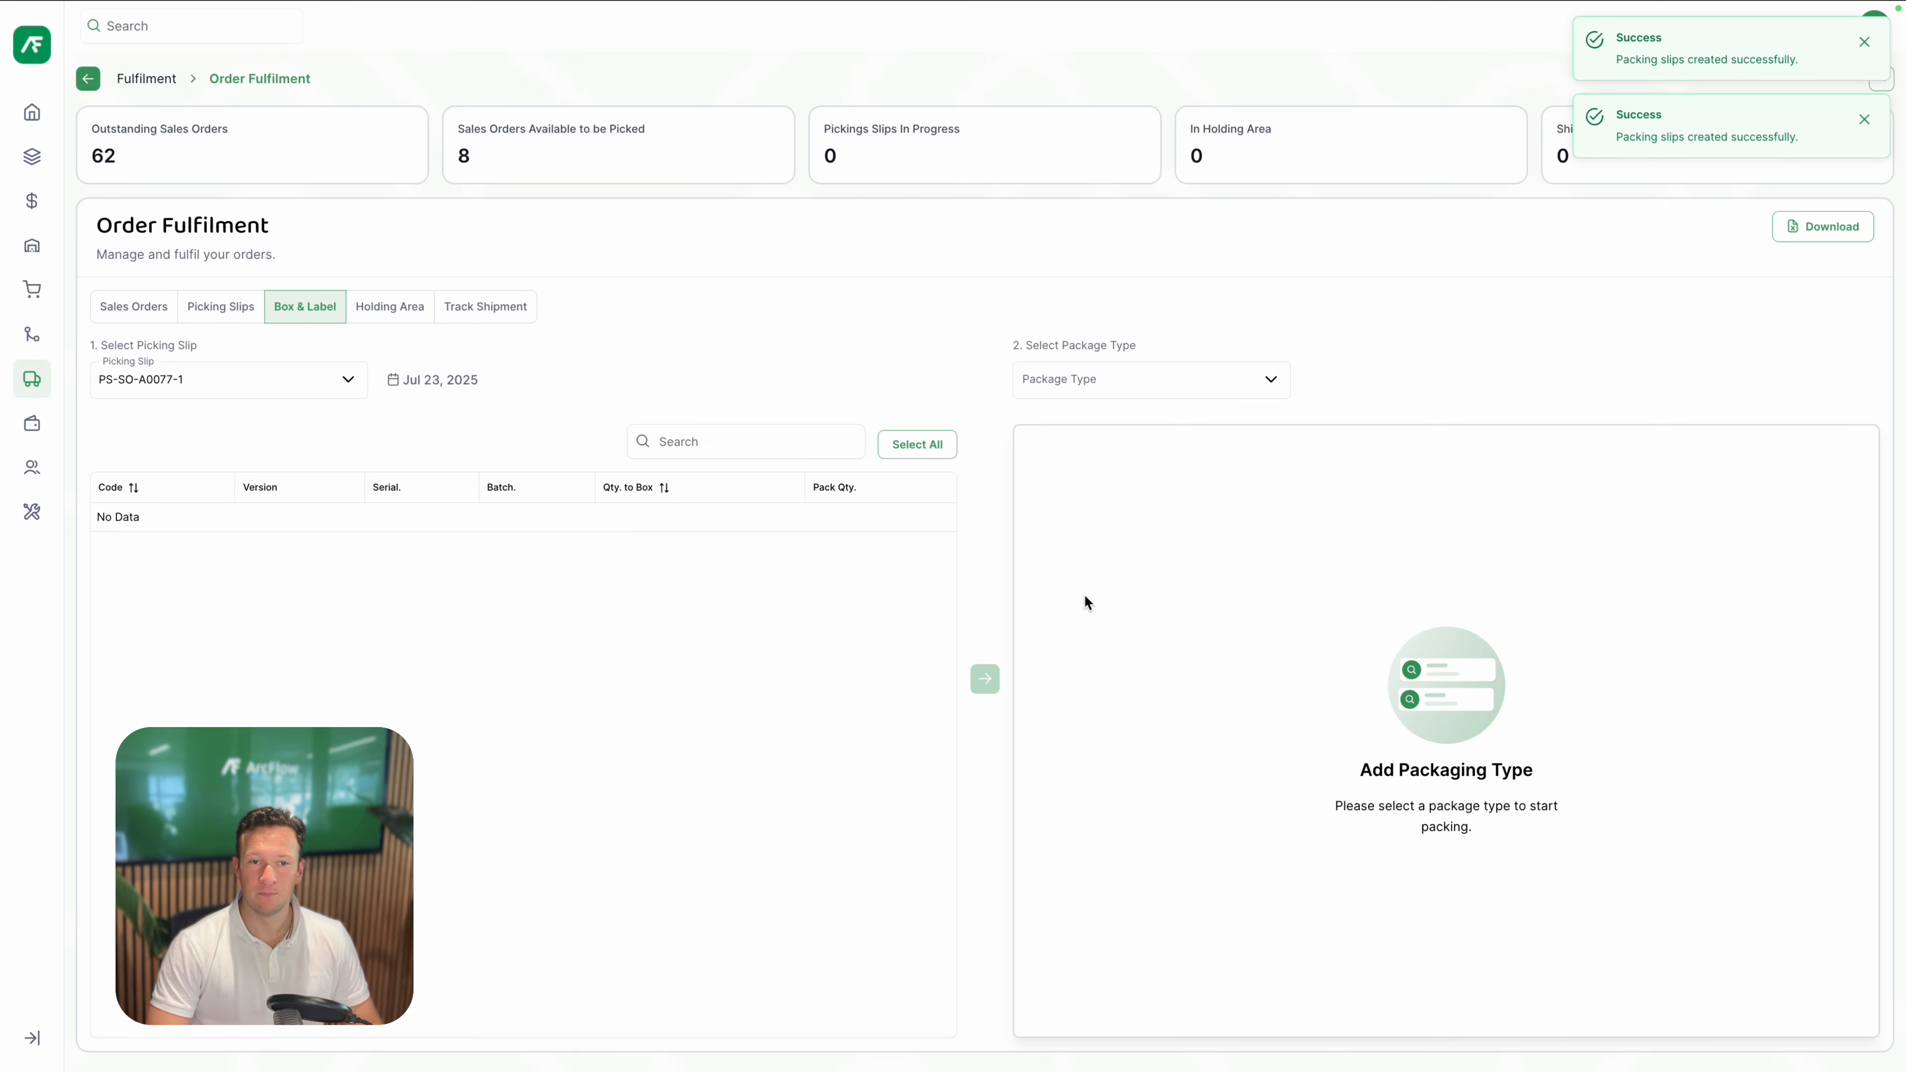
Step: In the holding area, save the first package's shipping information: delivery type Courier Service, shipping partner Intertown Transport and waybill number 1
{"action": "left_click", "coordinate": [408, 321]}
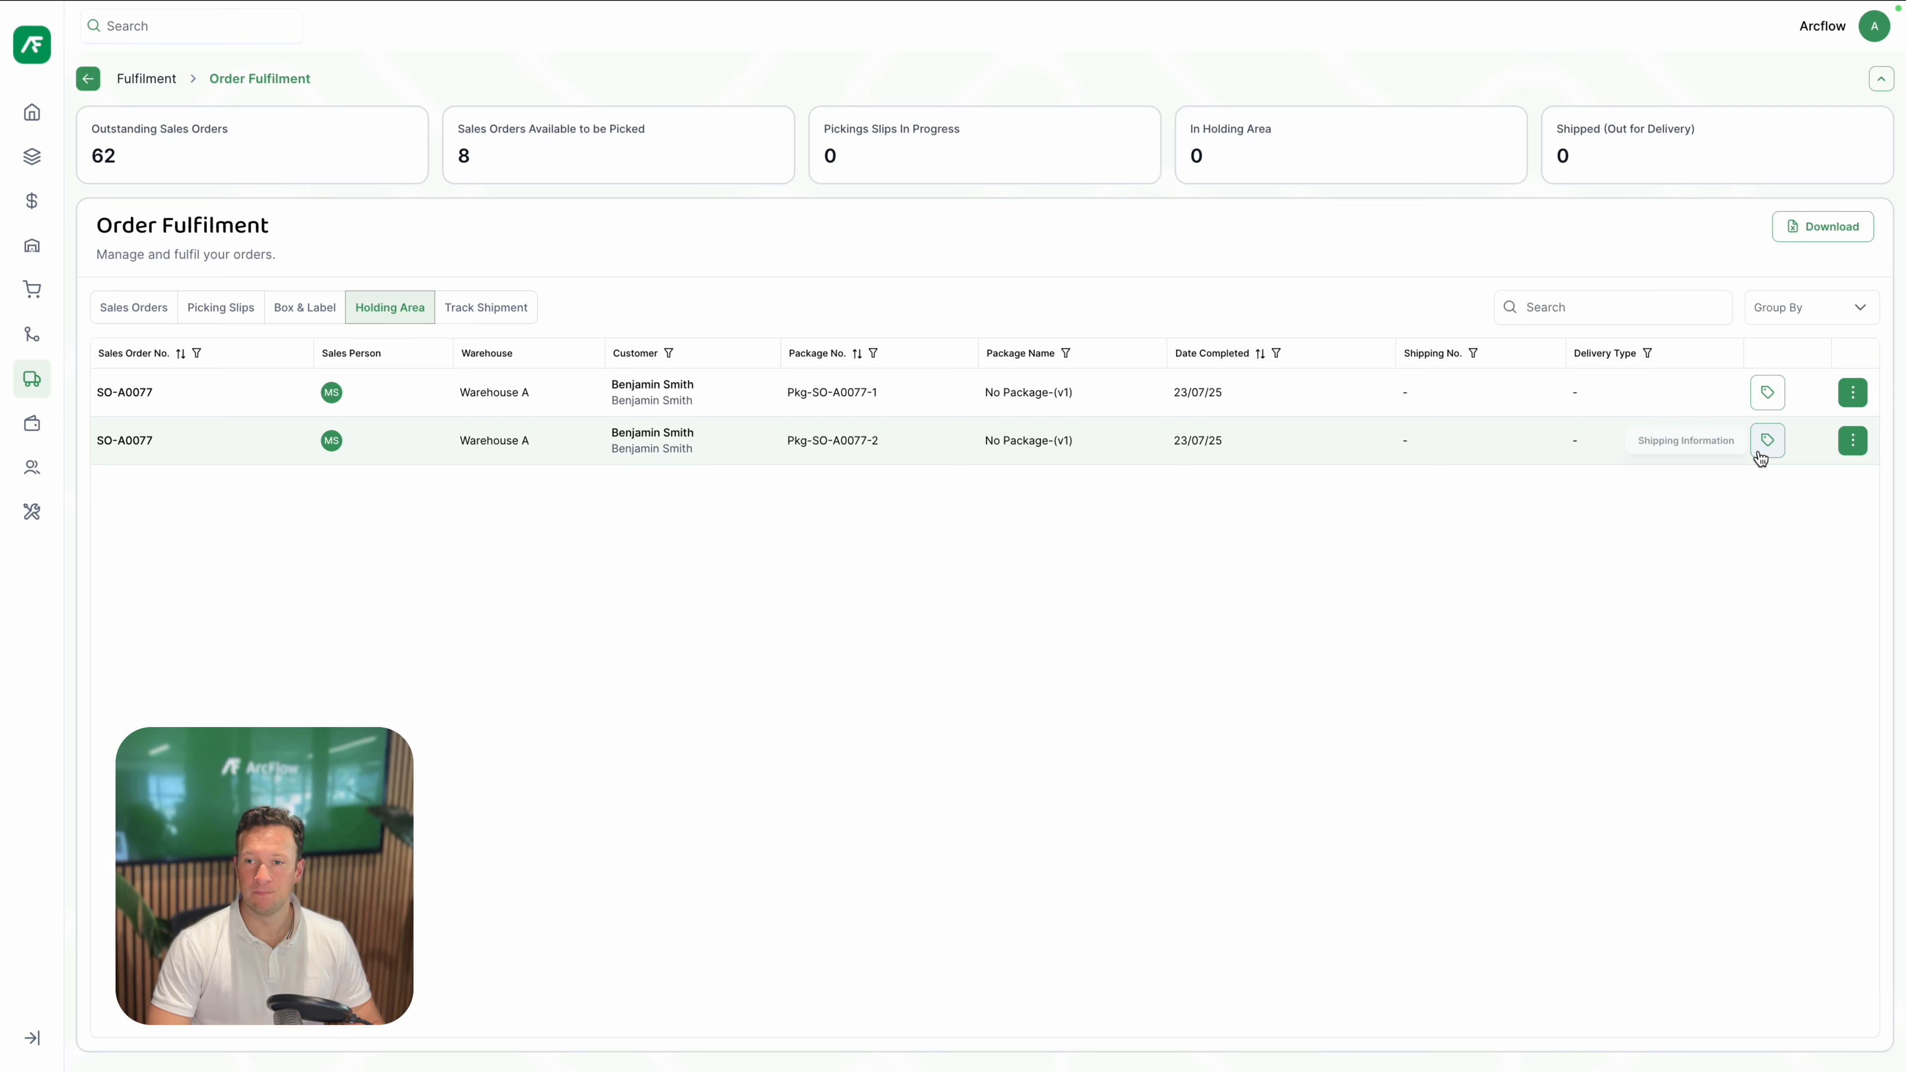
{"action": "left_click", "coordinate": [1767, 398]}
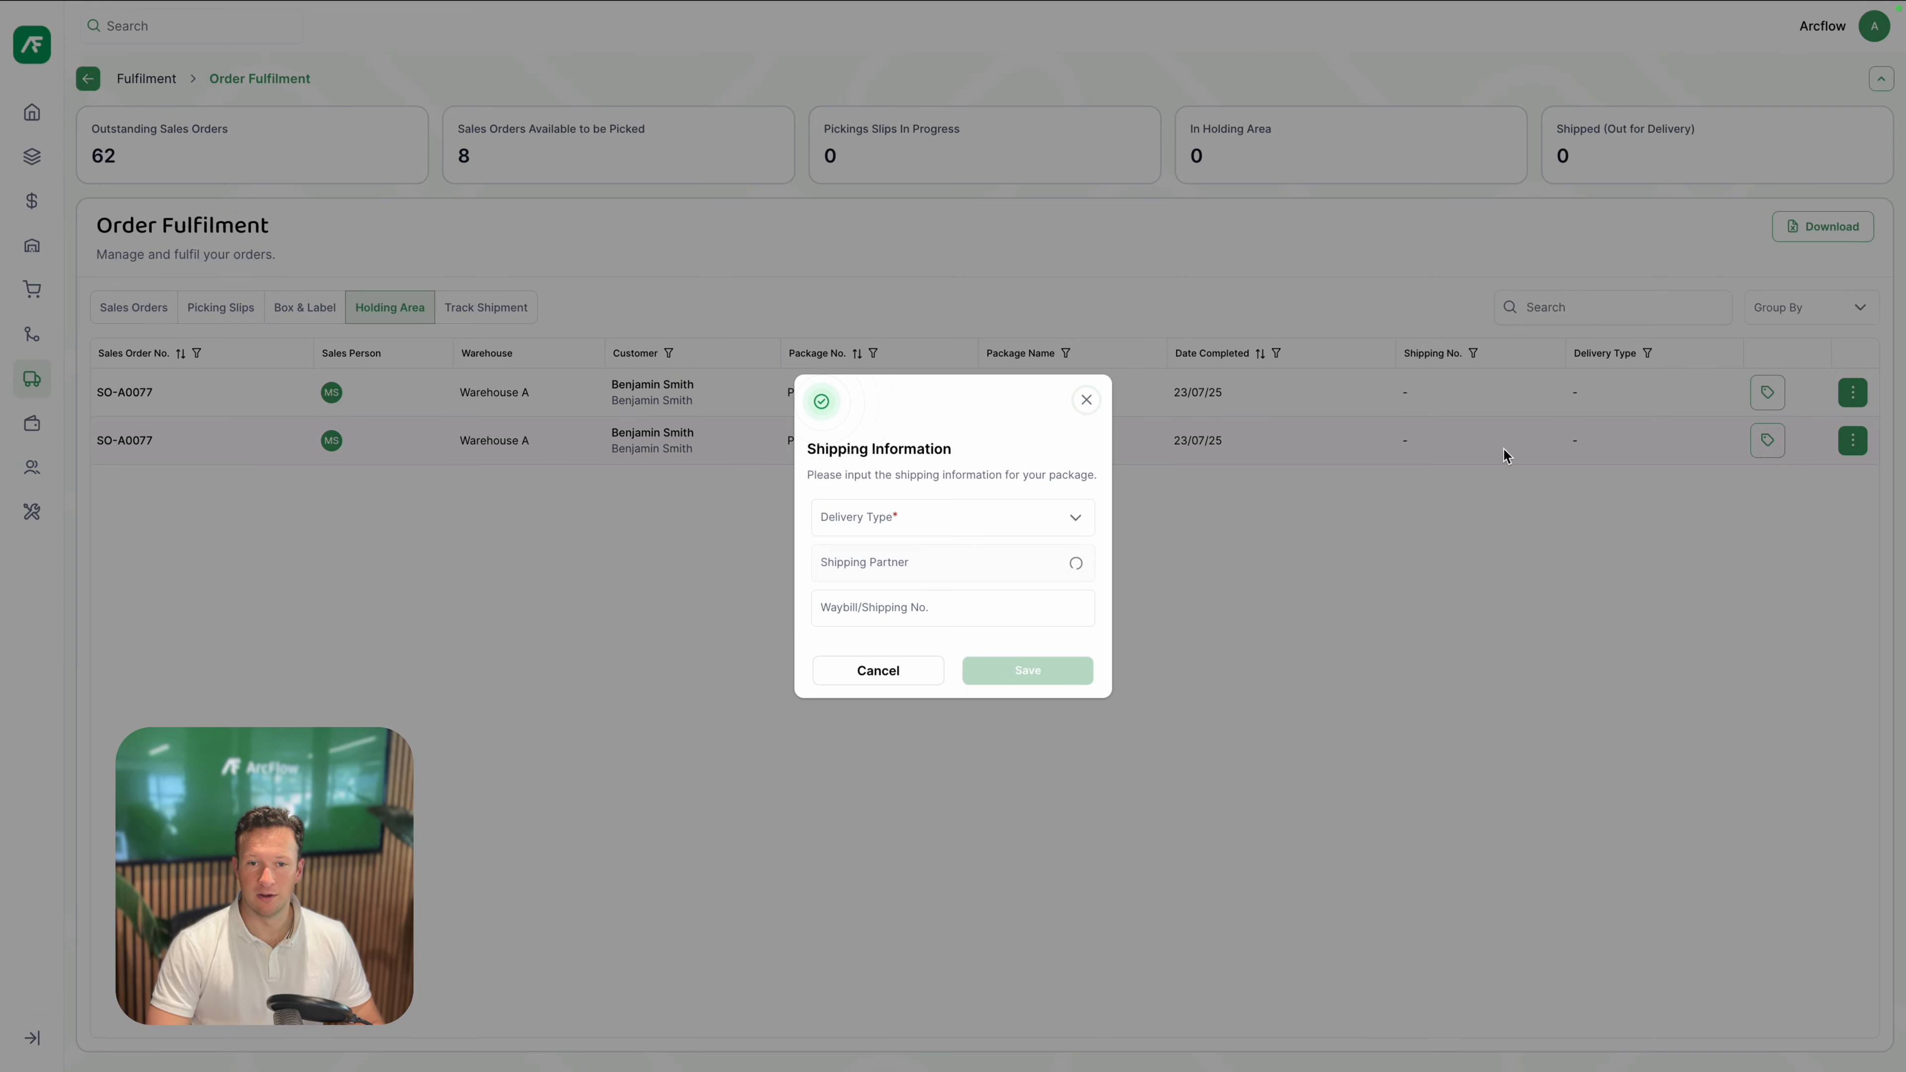
{"action": "left_click", "coordinate": [1036, 519]}
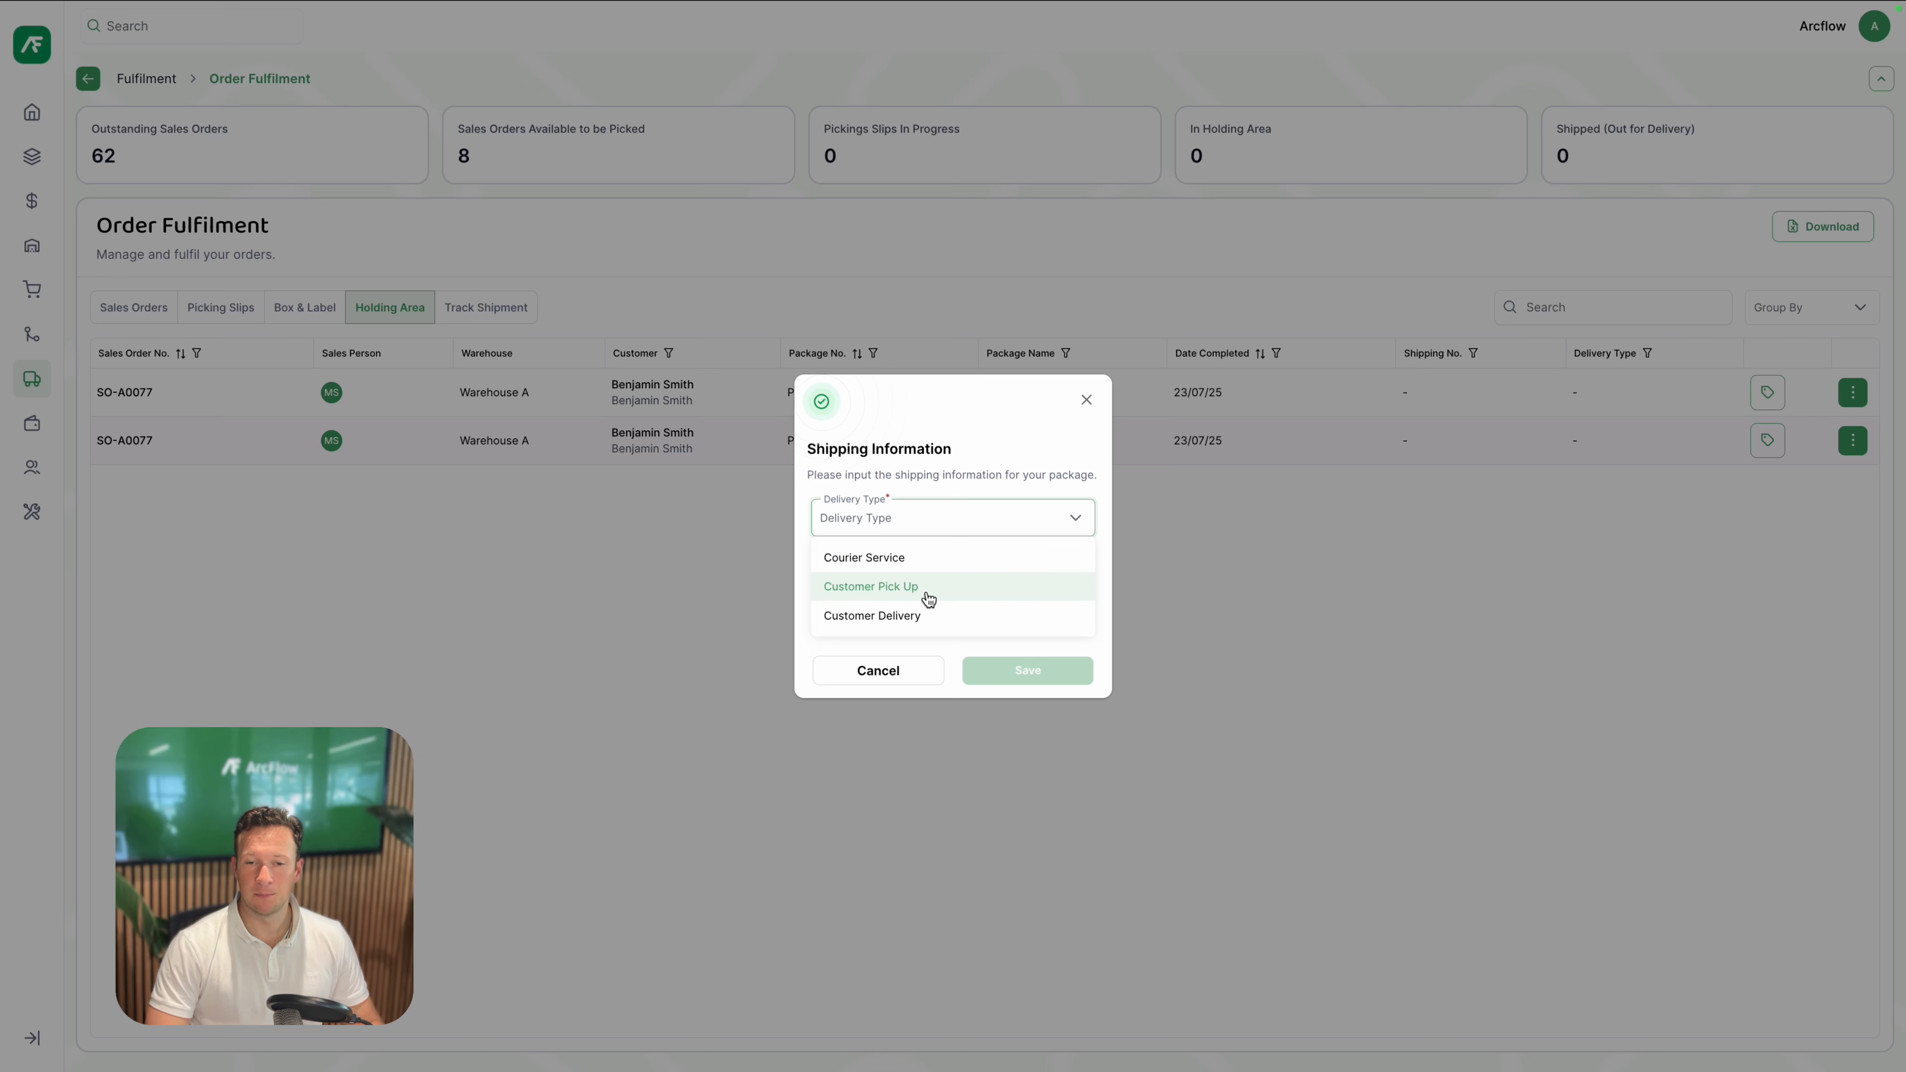
{"action": "left_click", "coordinate": [897, 558]}
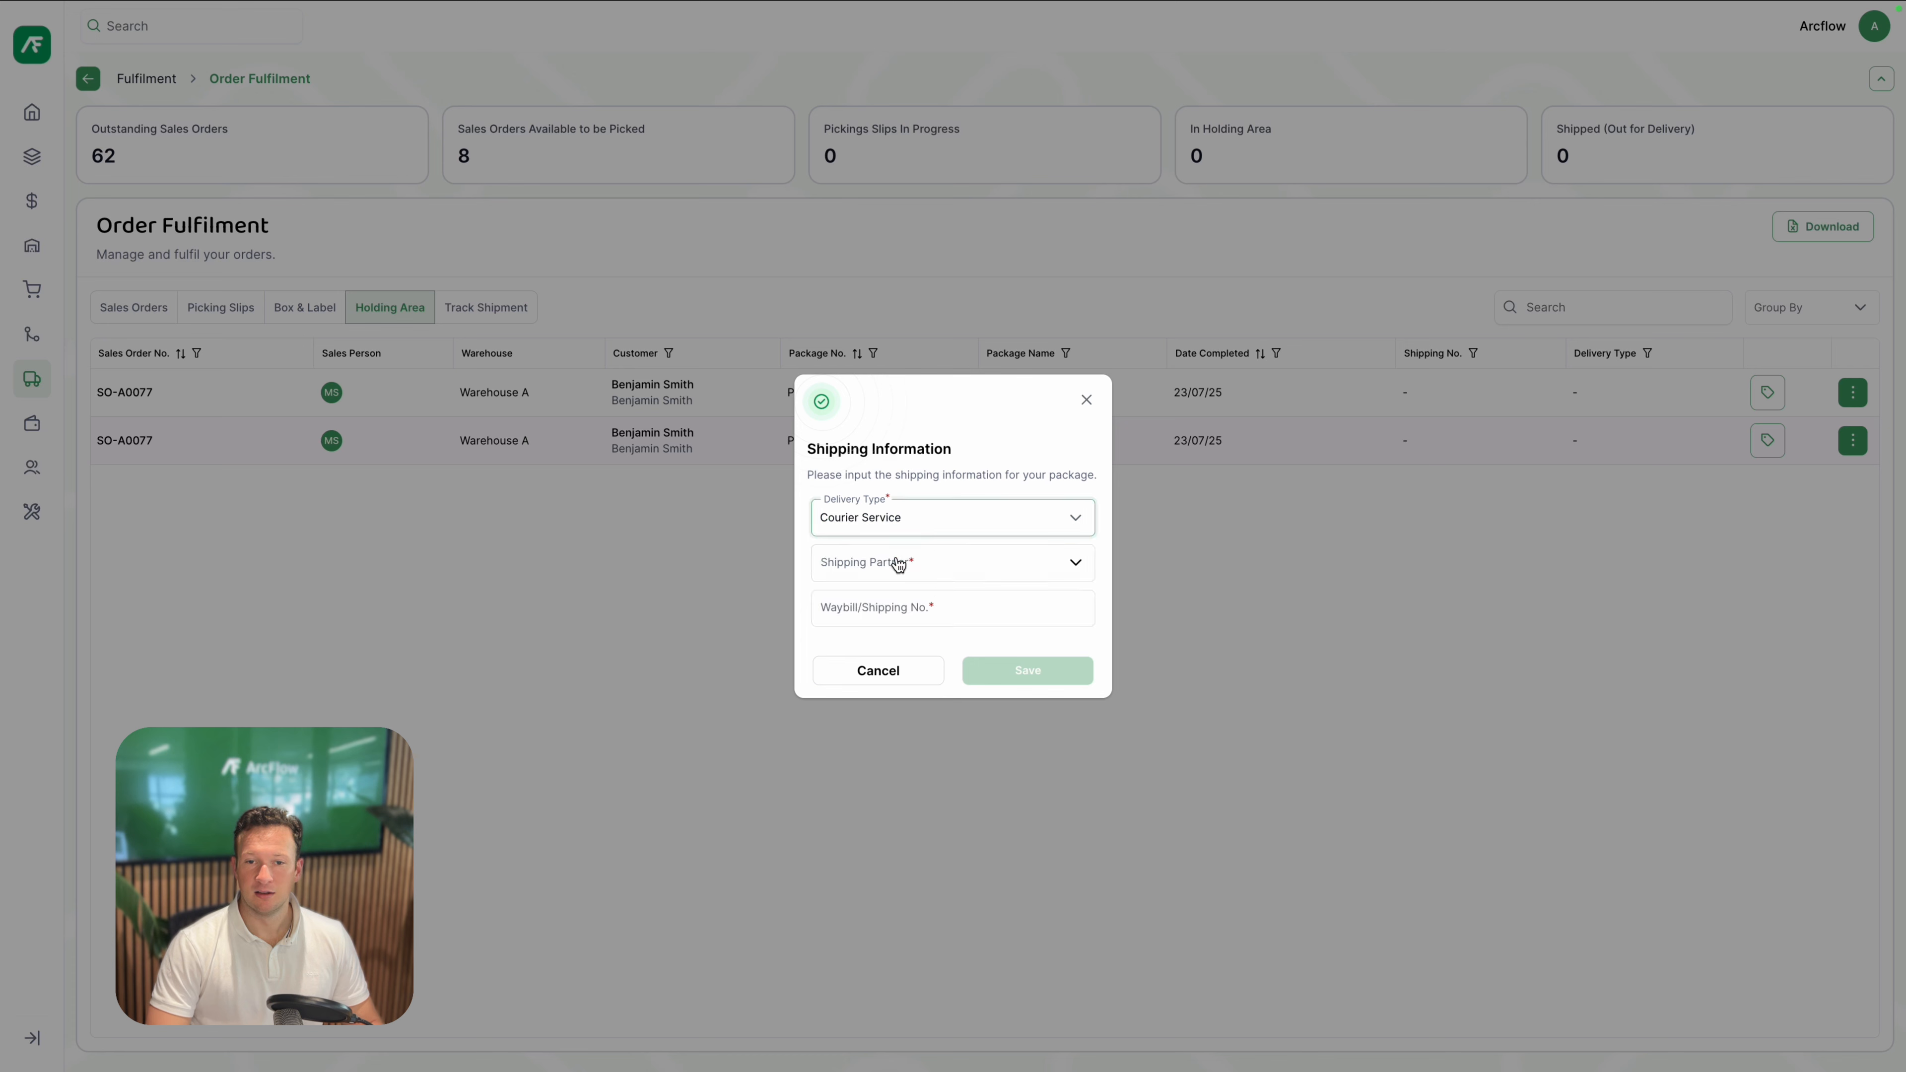
{"action": "left_click", "coordinate": [1034, 571]}
{"action": "scroll", "coordinate": [1001, 638], "scroll_direction": "down", "scroll_amount": 3}
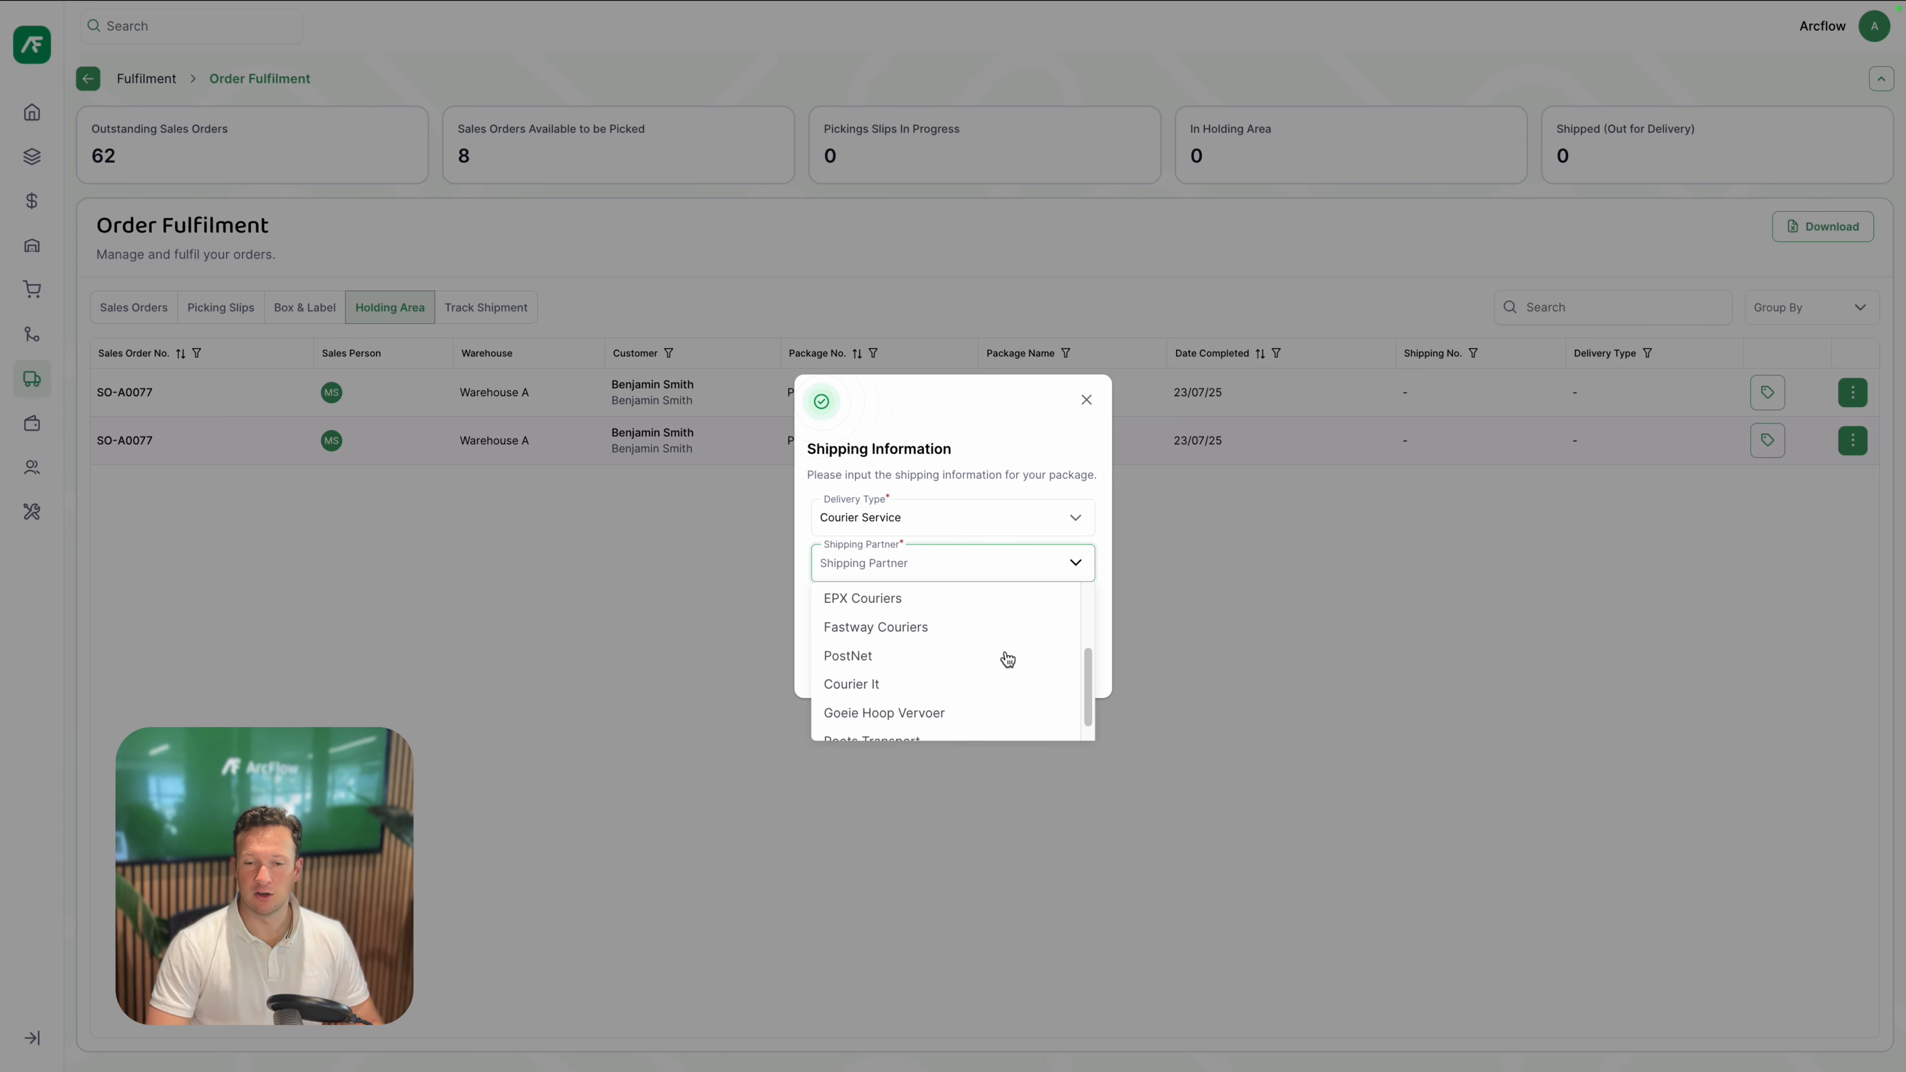
{"action": "scroll", "coordinate": [1005, 658], "scroll_direction": "up", "scroll_amount": 1}
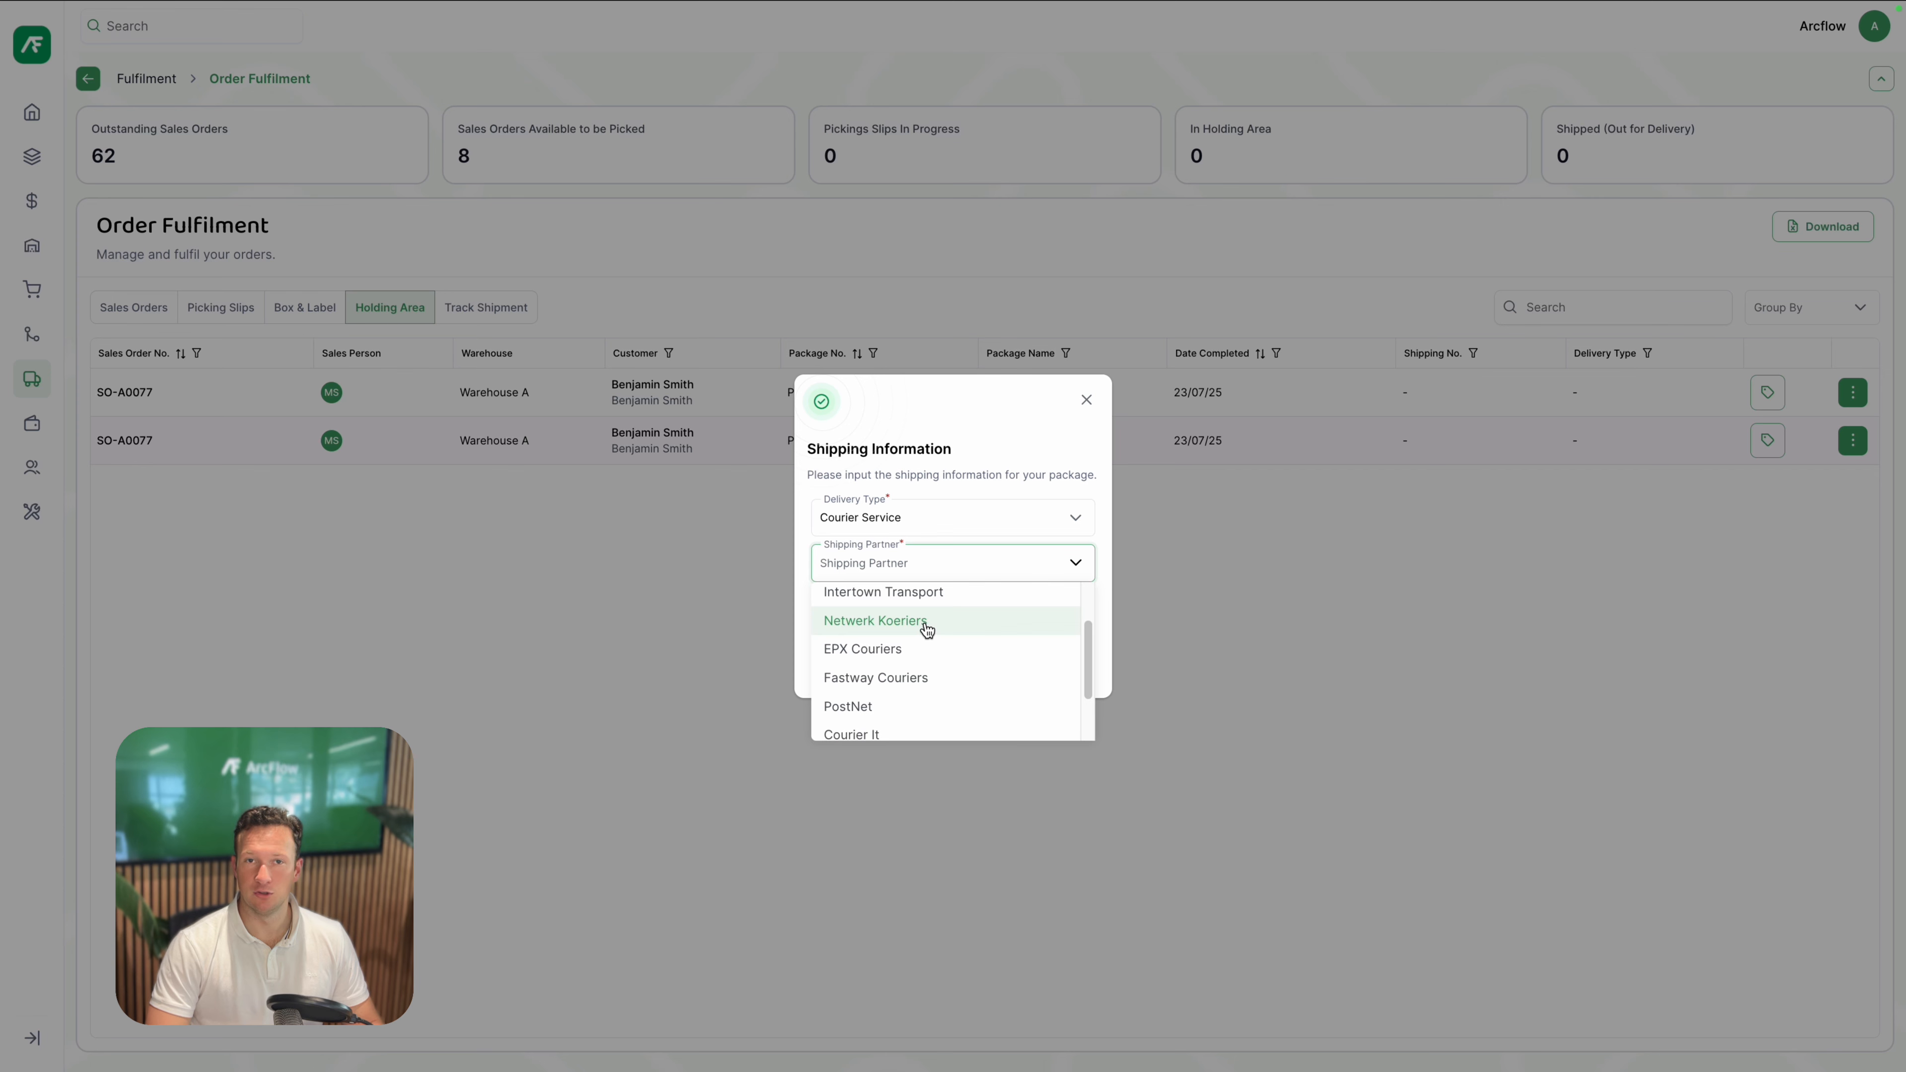
{"action": "left_click", "coordinate": [929, 597]}
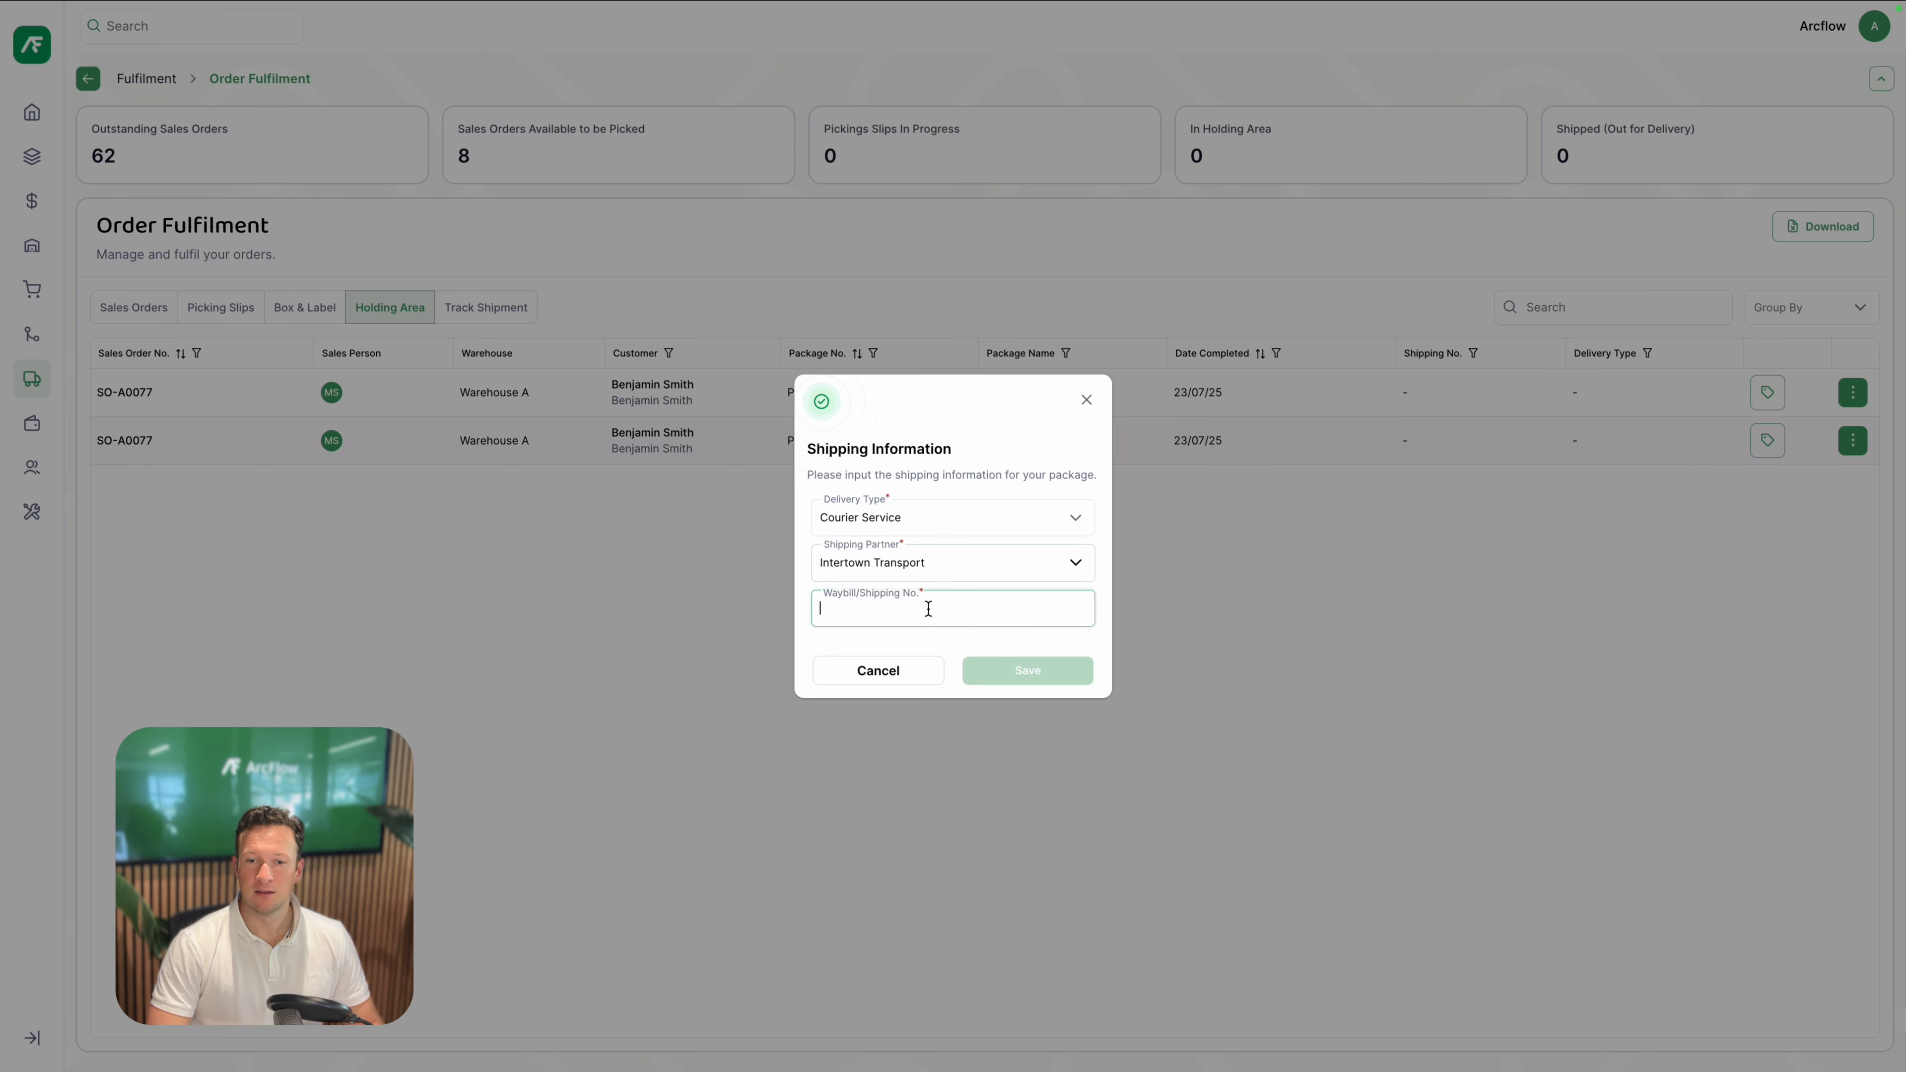
{"action": "type", "text": "1"}
{"action": "left_click", "coordinate": [1054, 678]}
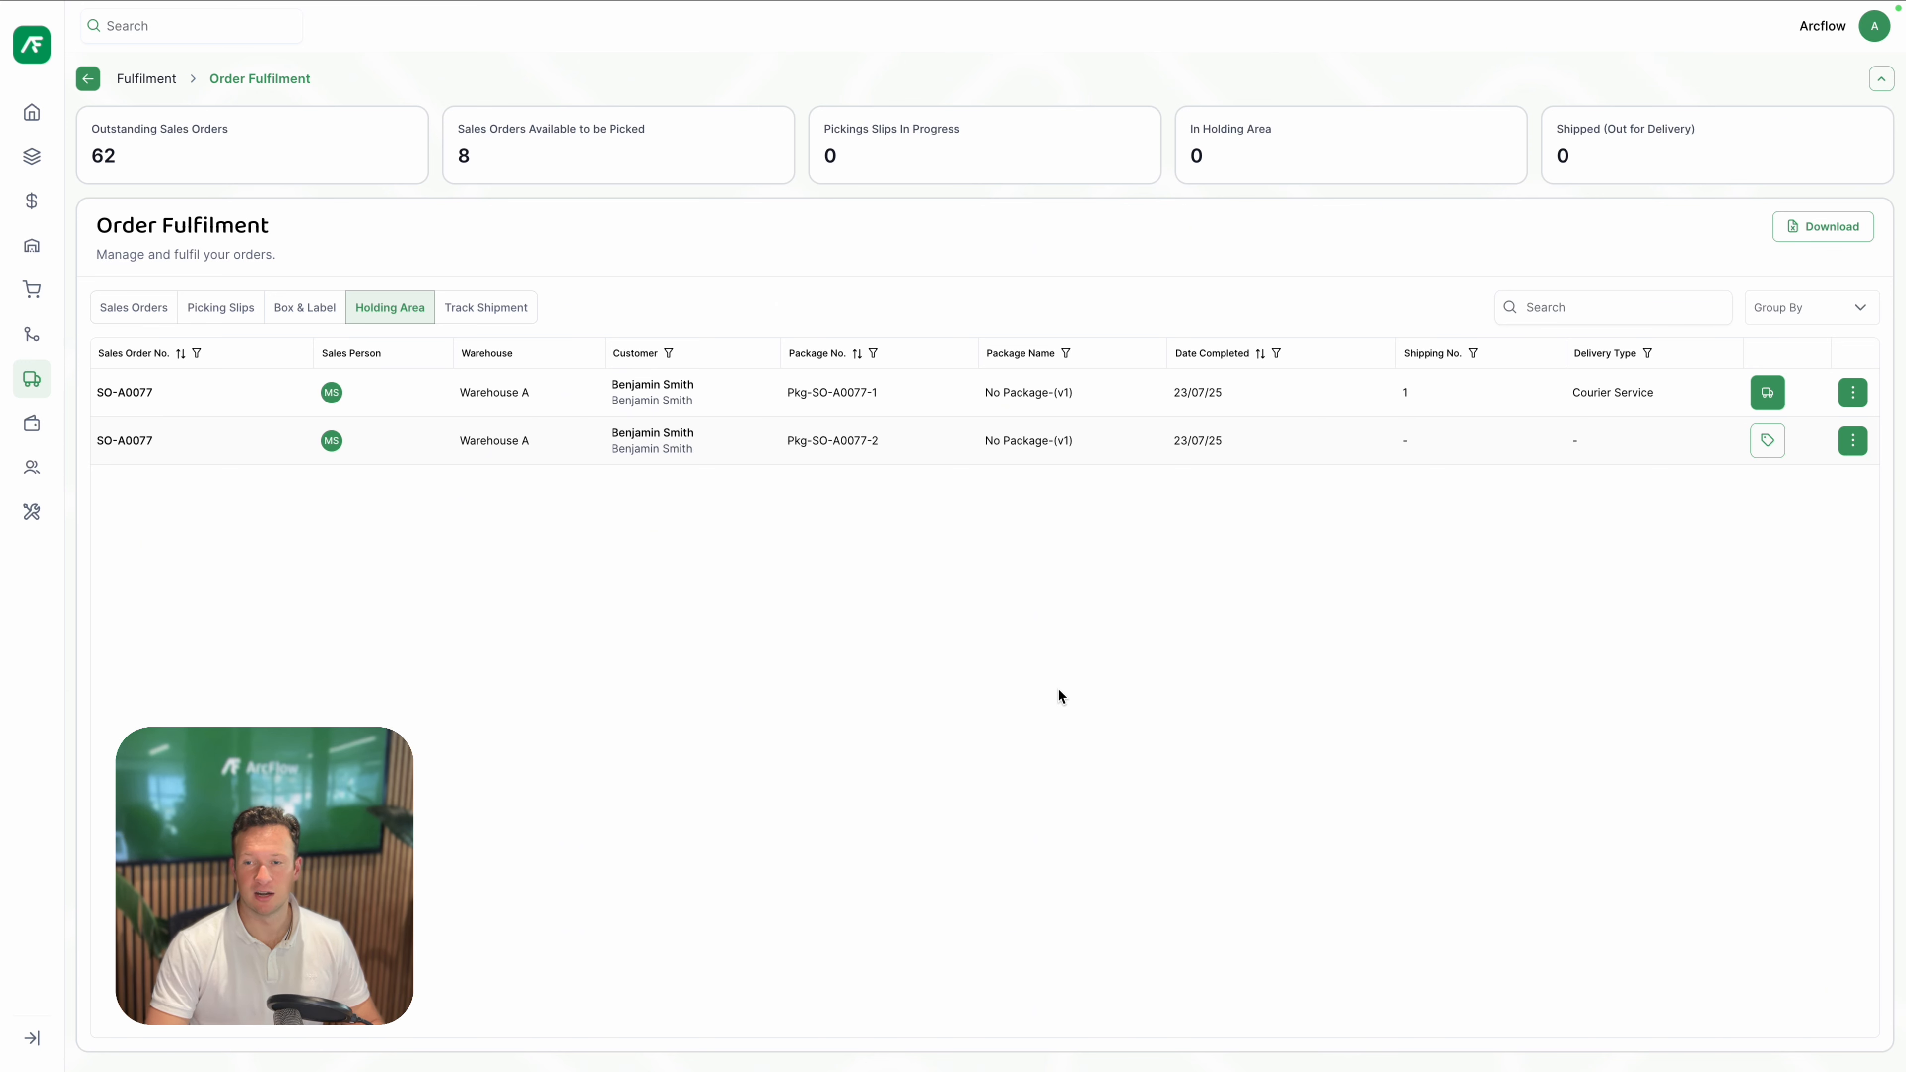
{"action": "left_click", "coordinate": [1768, 392]}
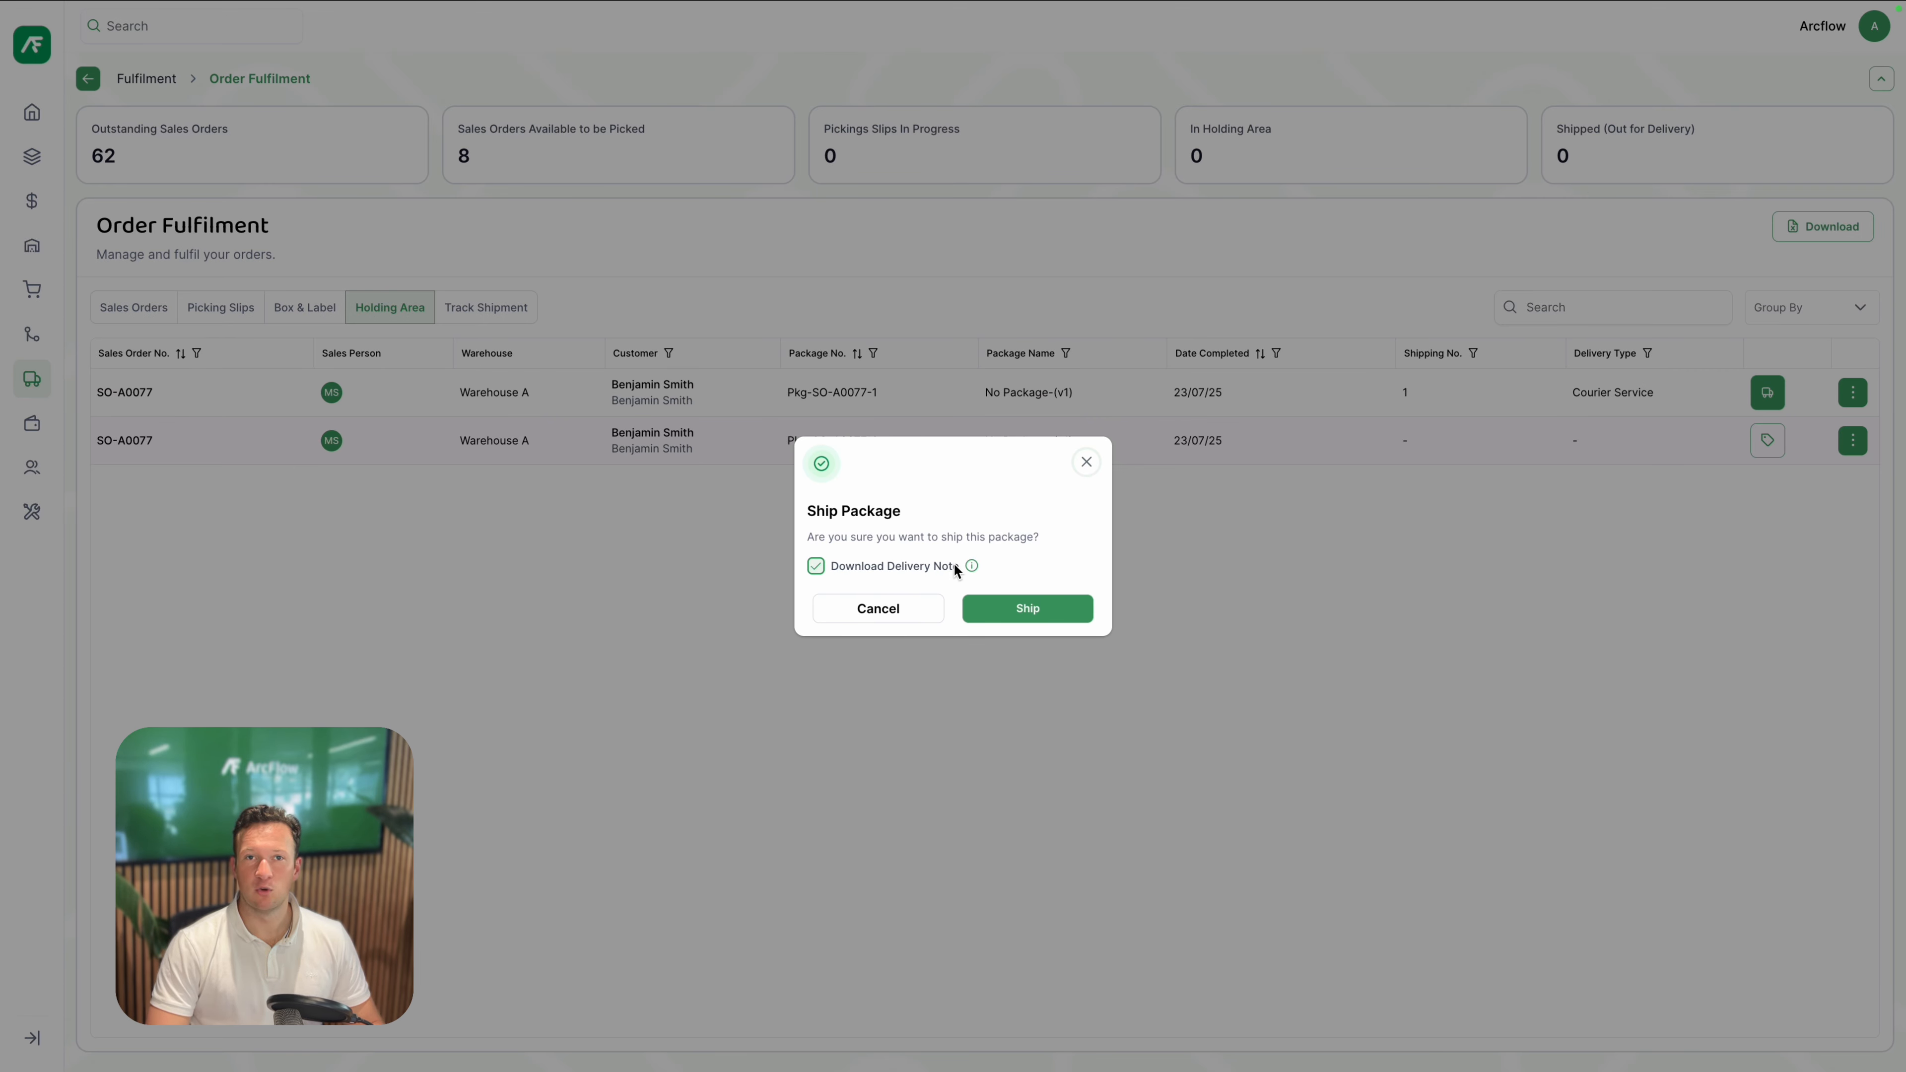
{"action": "left_click", "coordinate": [910, 609]}
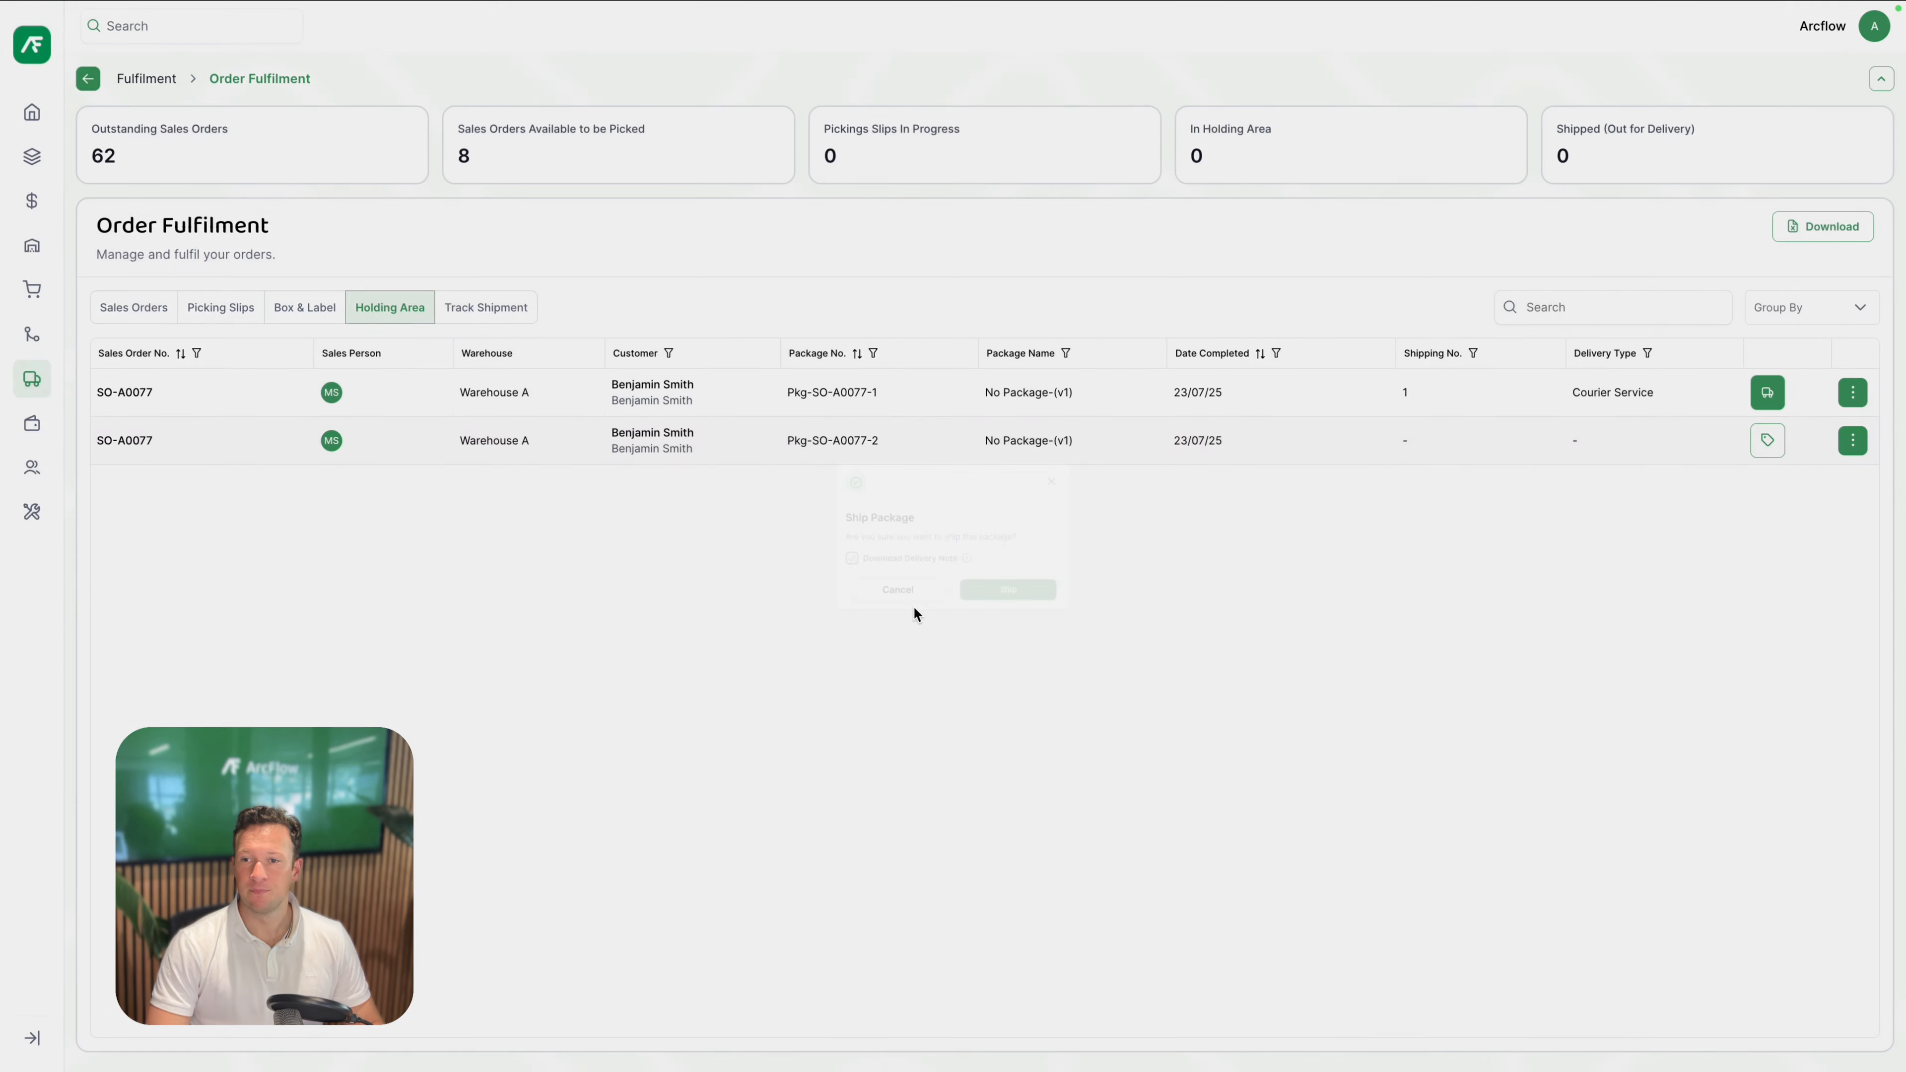
{"action": "left_click", "coordinate": [1851, 401]}
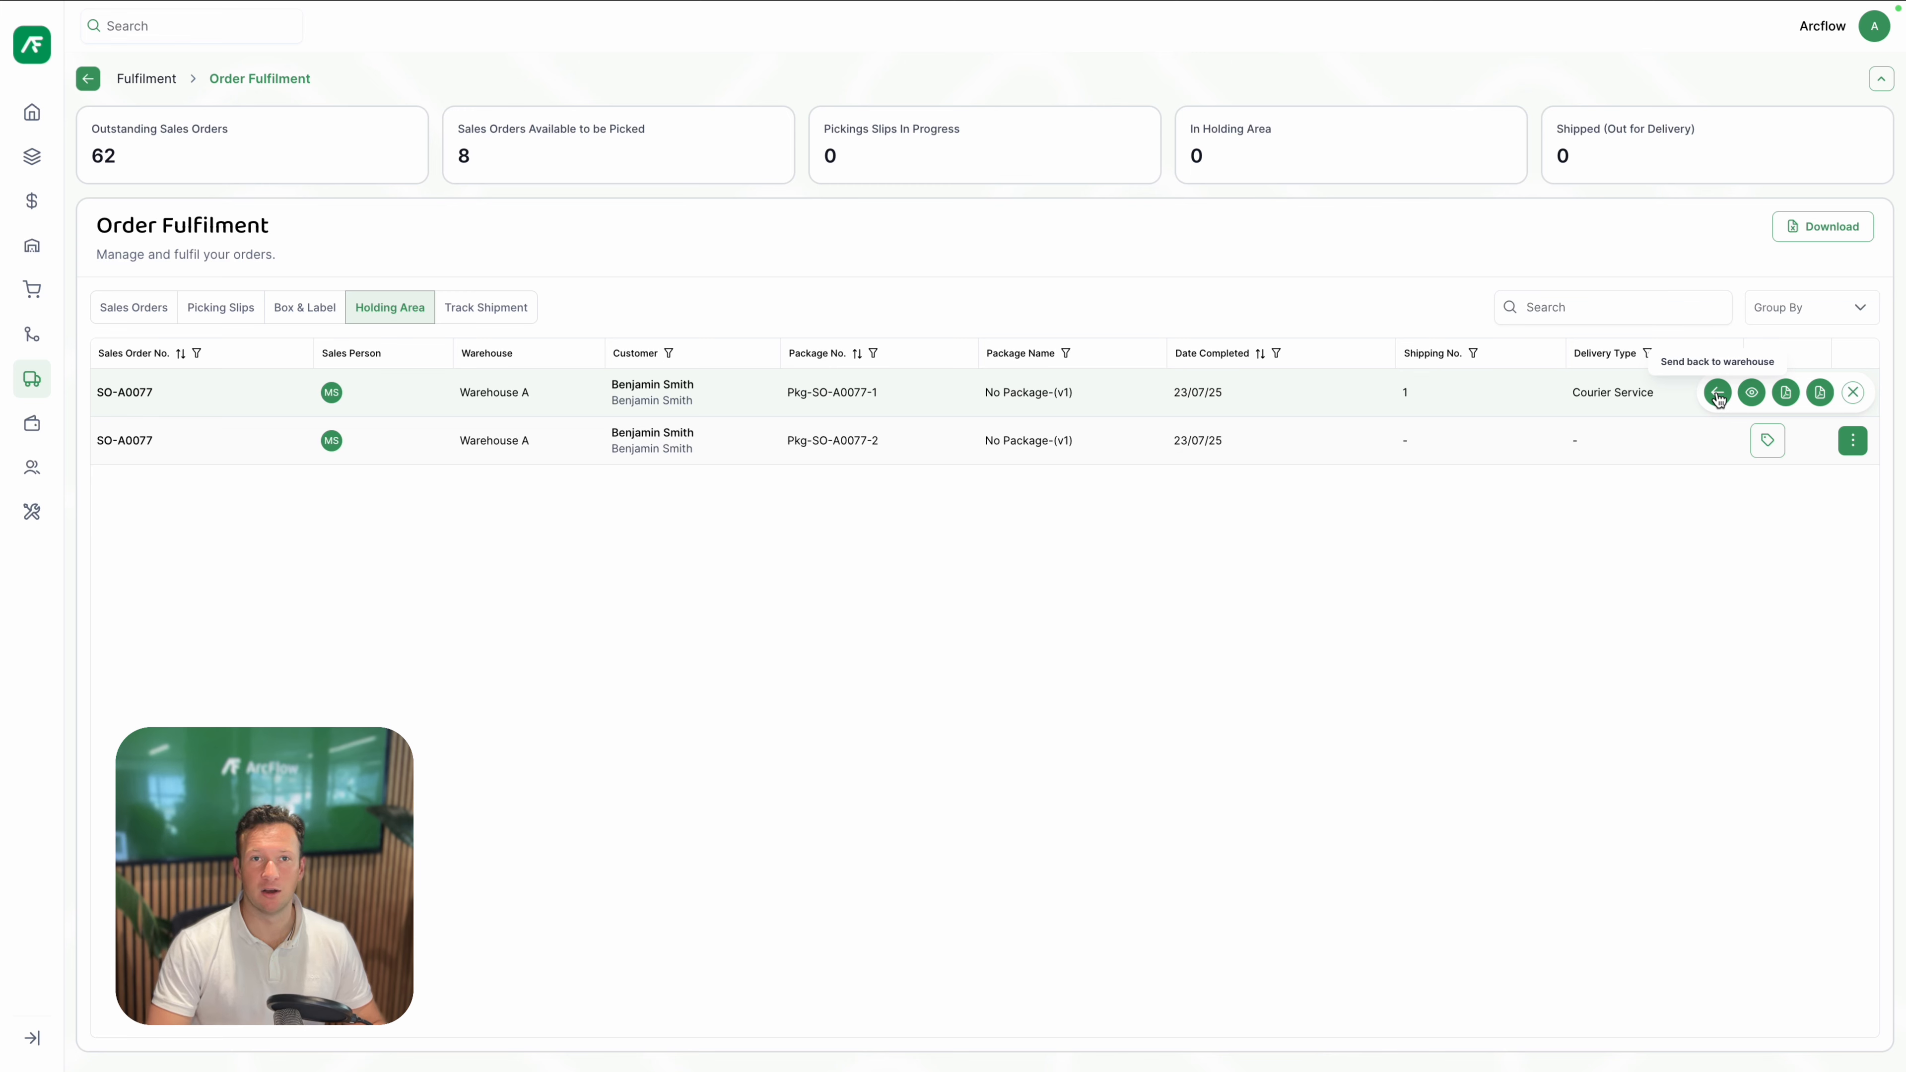
{"action": "left_click", "coordinate": [1853, 392]}
Step: Ship the first package with the delivery note download enabled
{"action": "left_click", "coordinate": [1768, 393]}
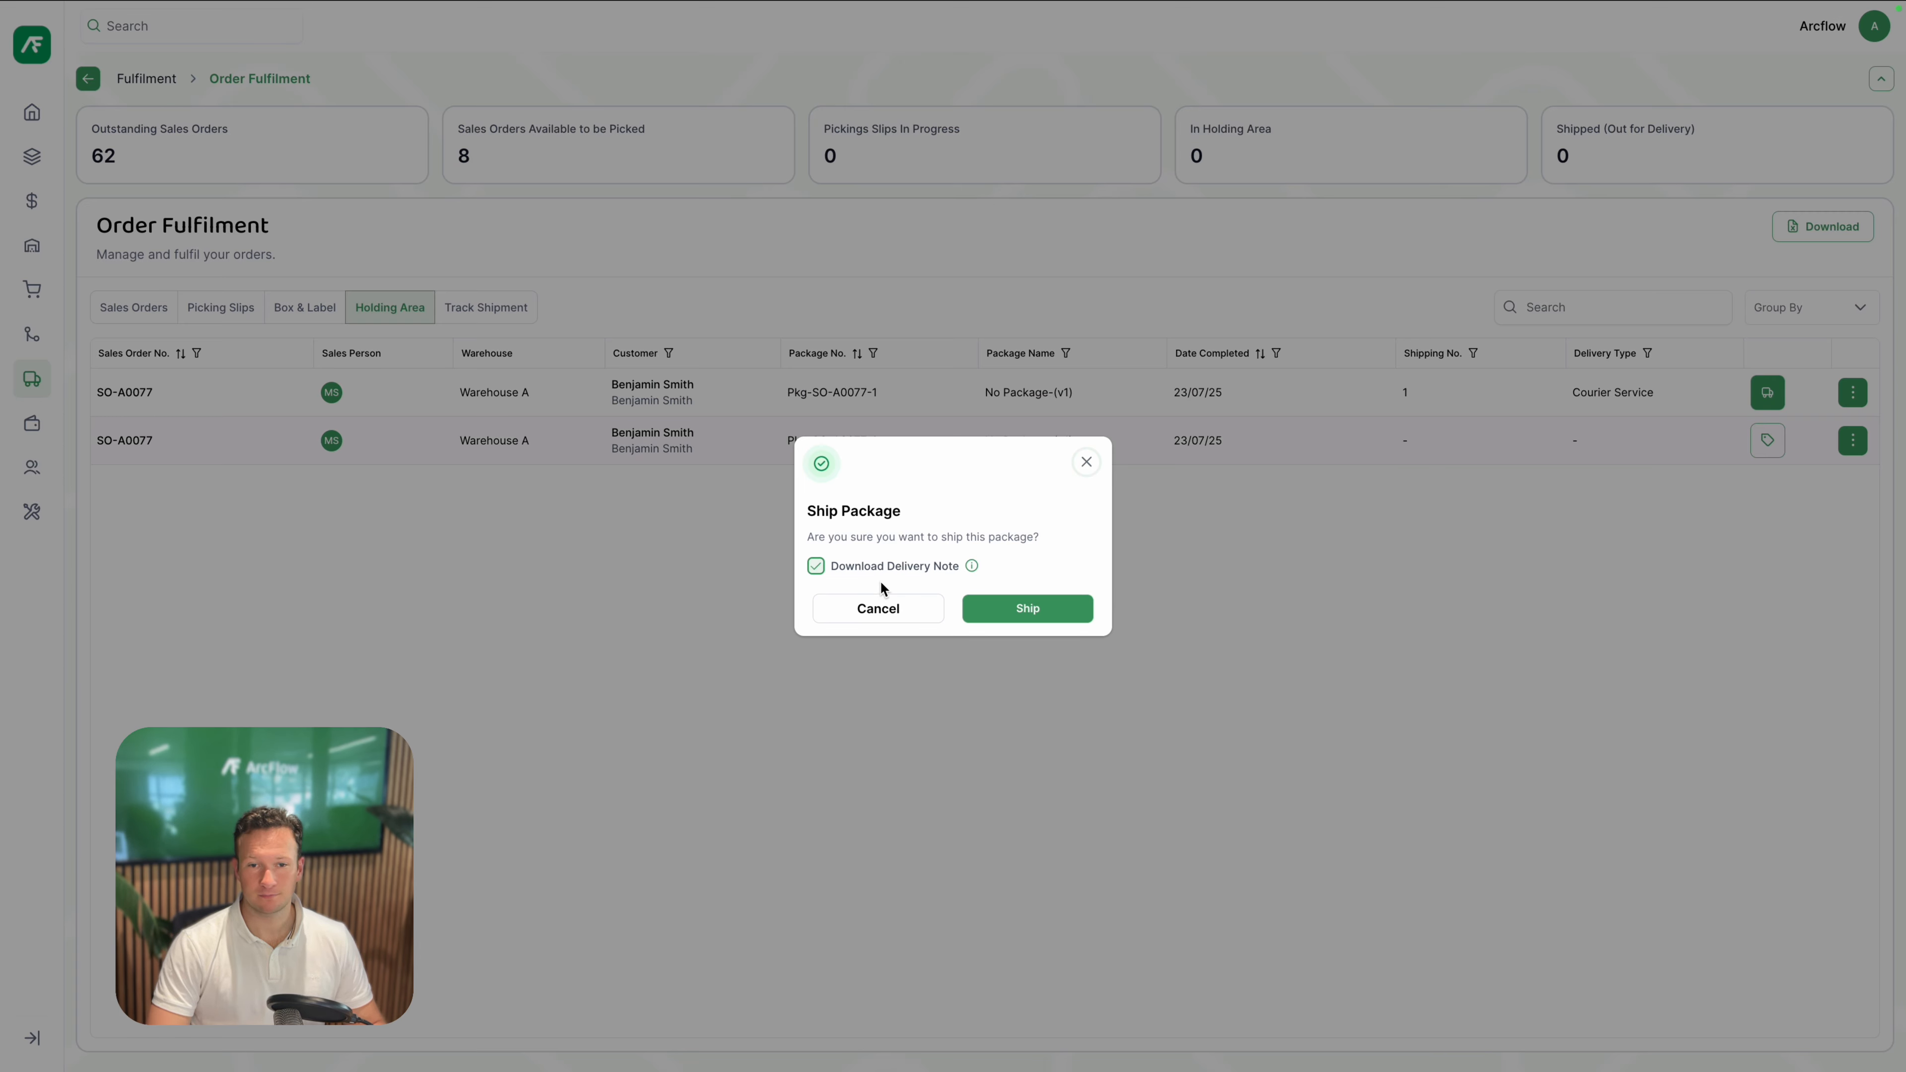
{"action": "left_click", "coordinate": [1015, 612]}
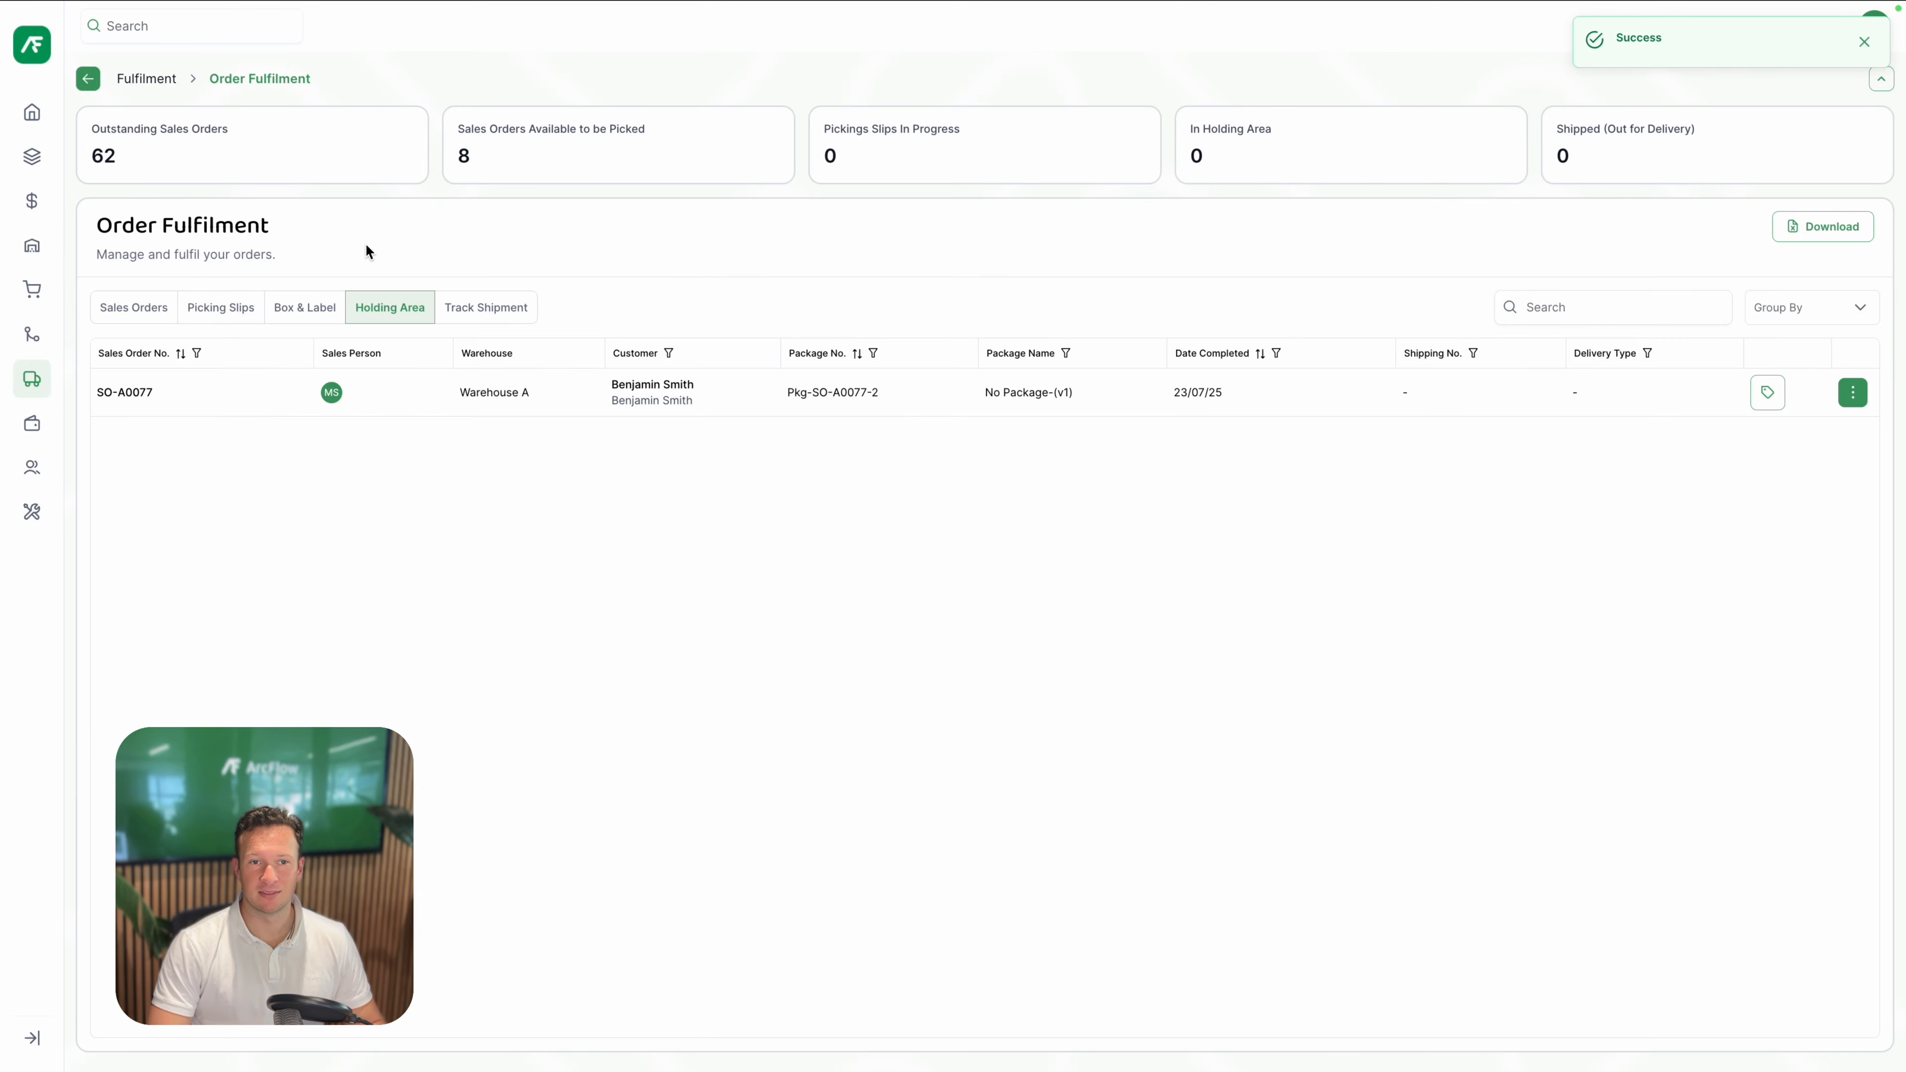
Step: Examine the shipped package's selectable shipping statuses in shipment tracking and the items packed inside it
{"action": "left_click", "coordinate": [502, 304]}
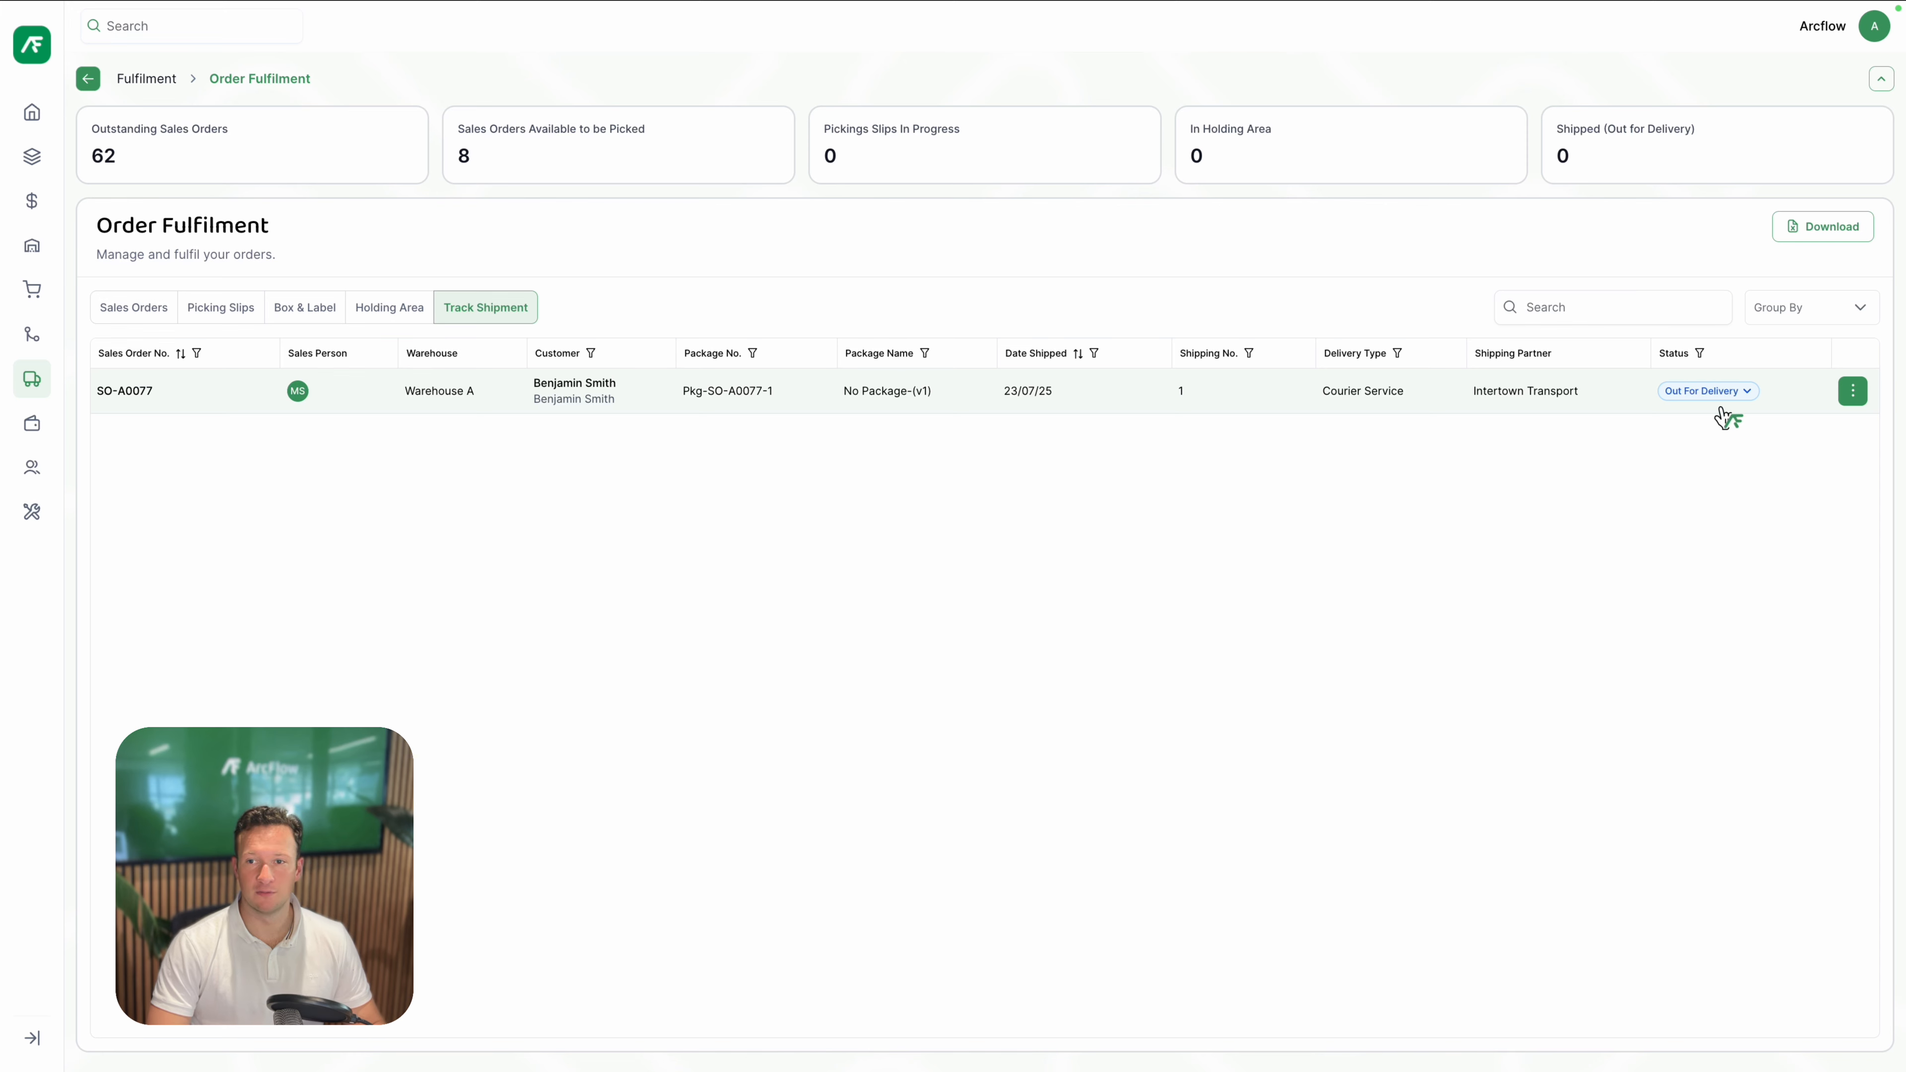
{"action": "left_click", "coordinate": [1730, 391]}
{"action": "left_click", "coordinate": [970, 554]}
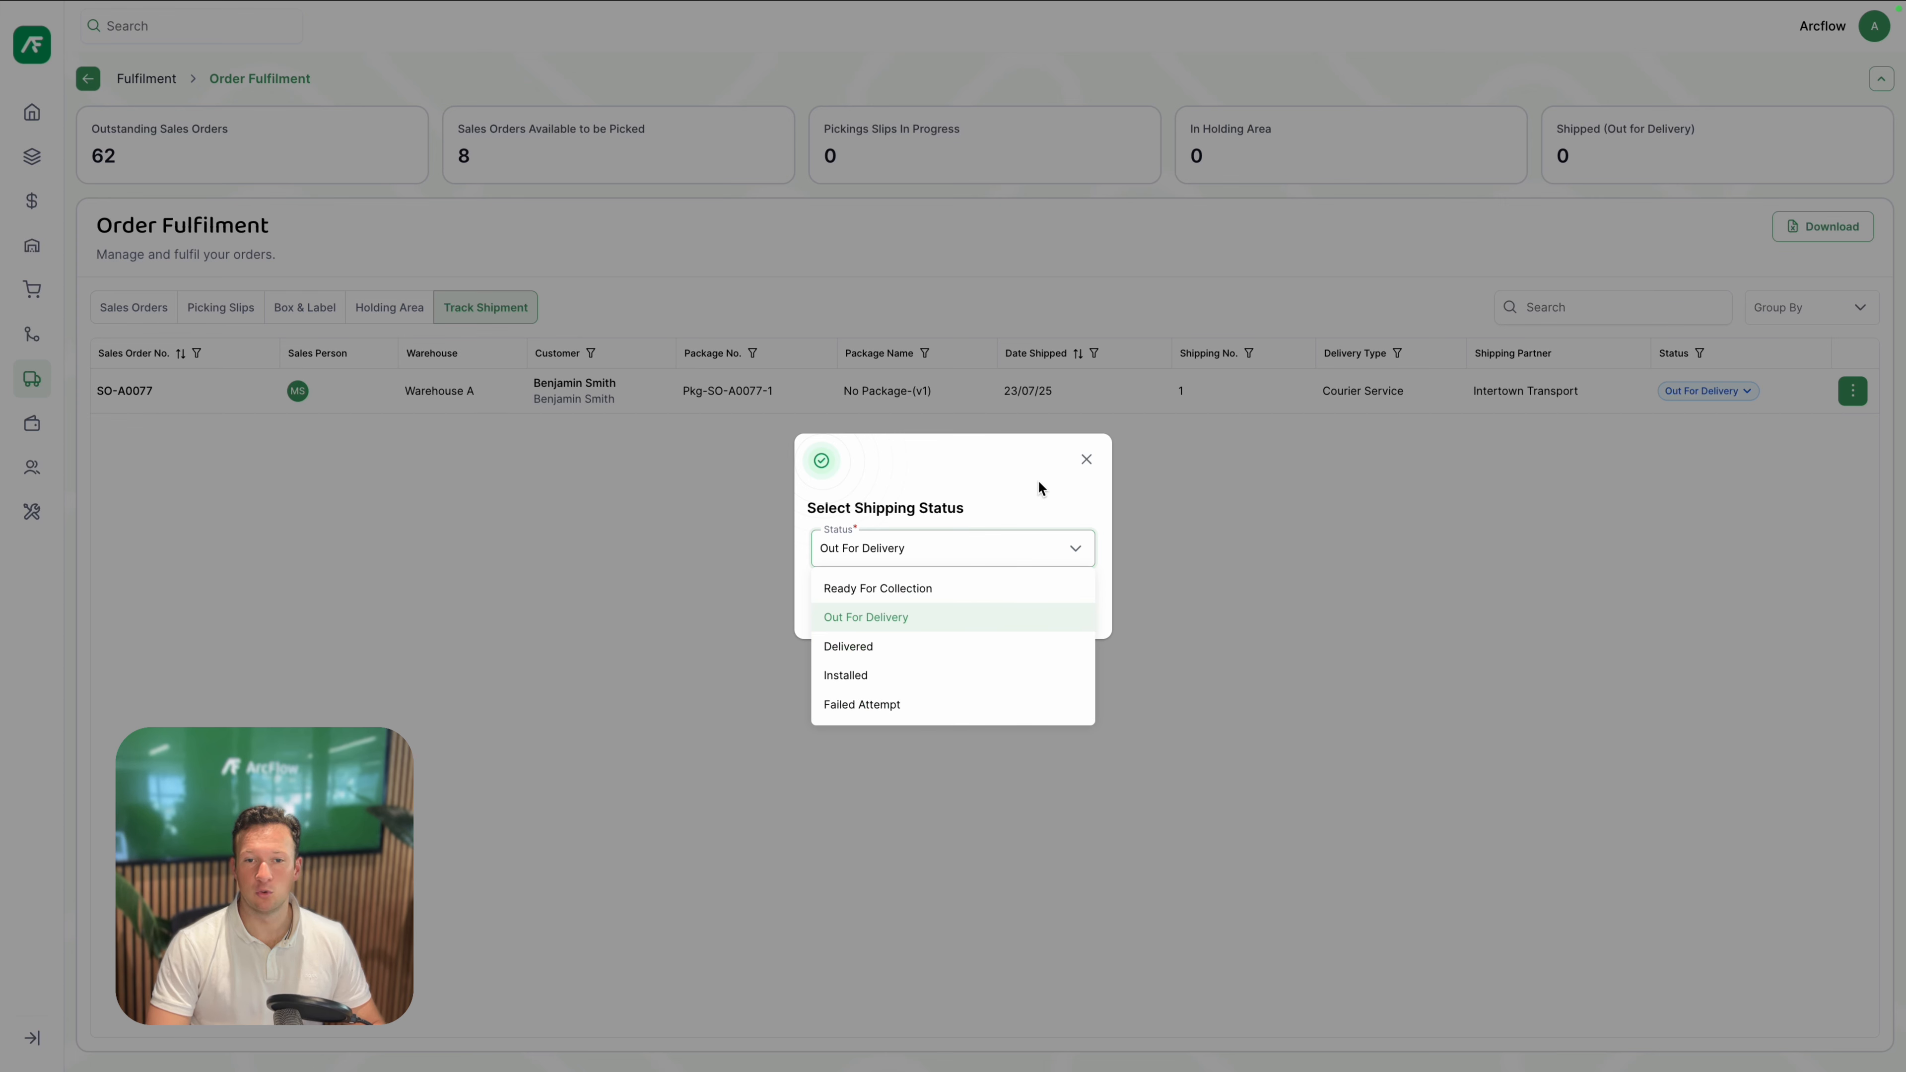
{"action": "left_click", "coordinate": [1104, 466]}
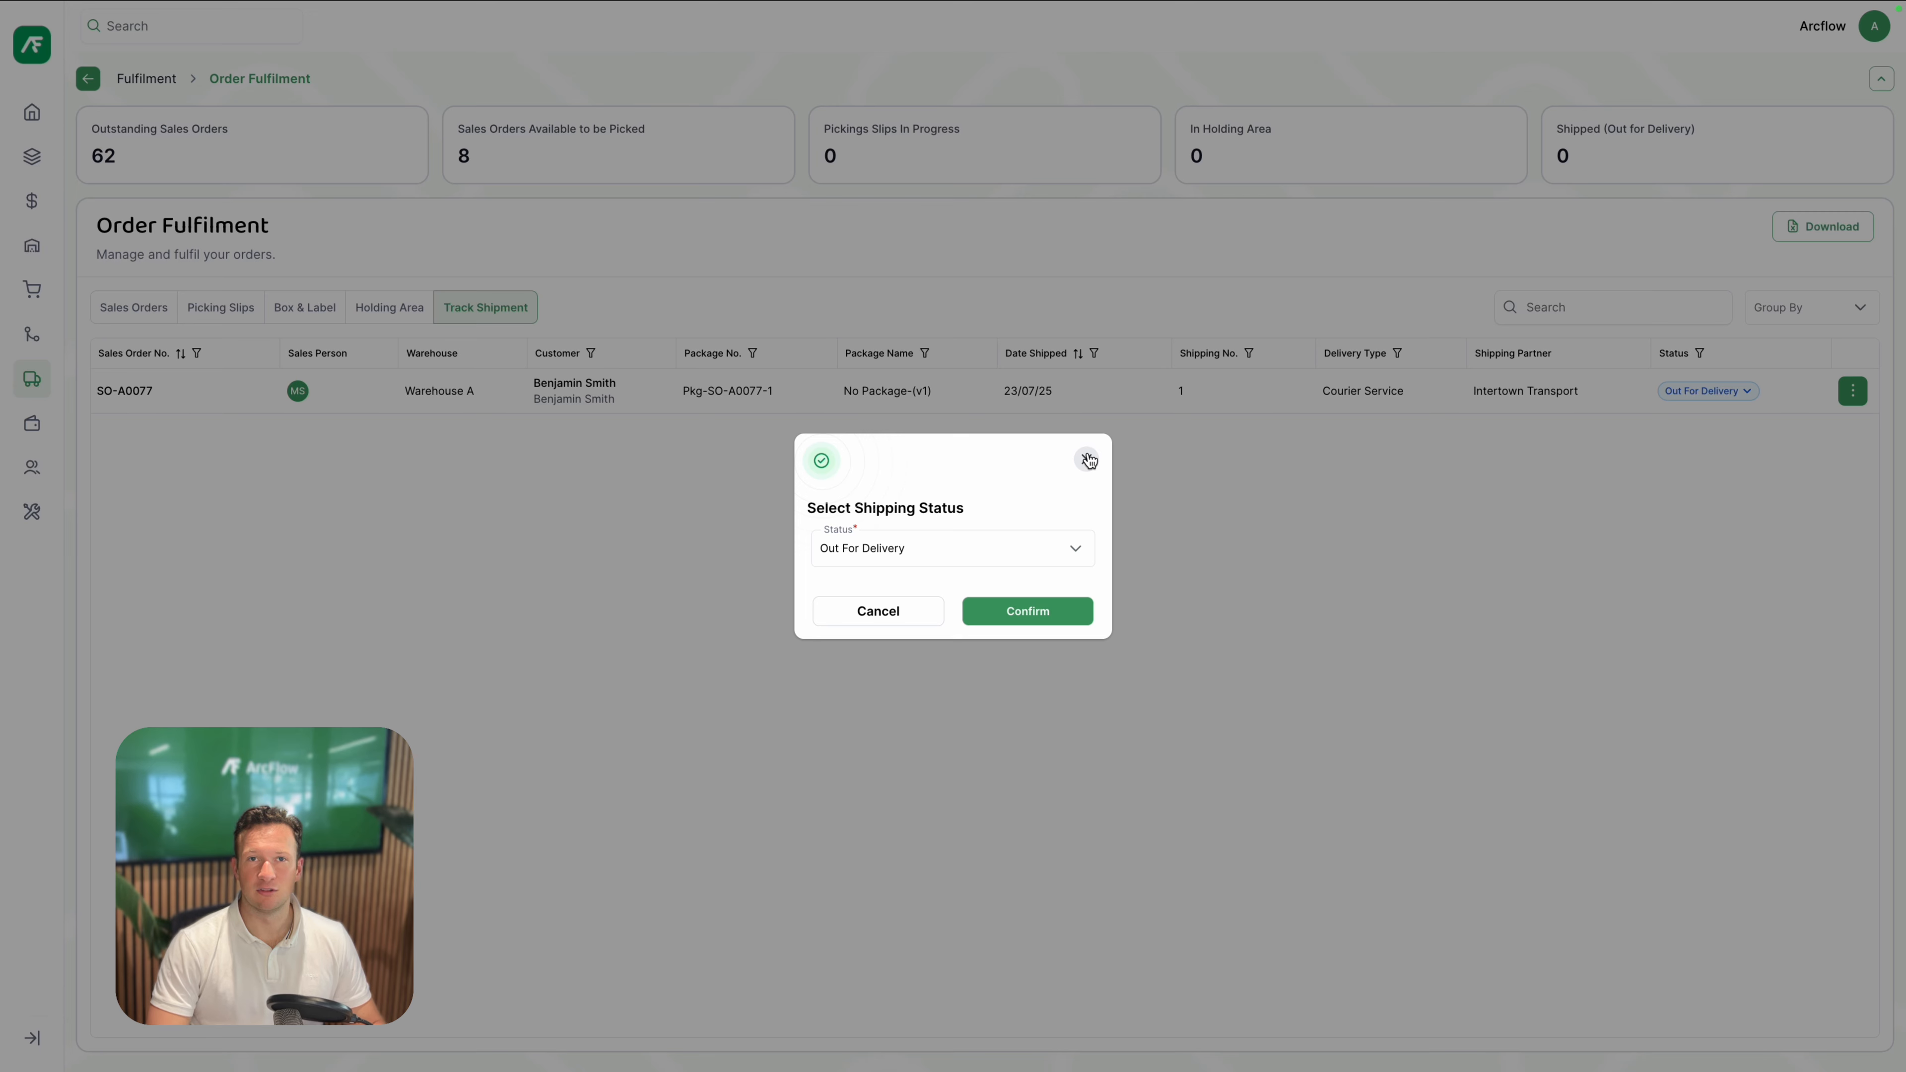
{"action": "left_click", "coordinate": [1089, 459]}
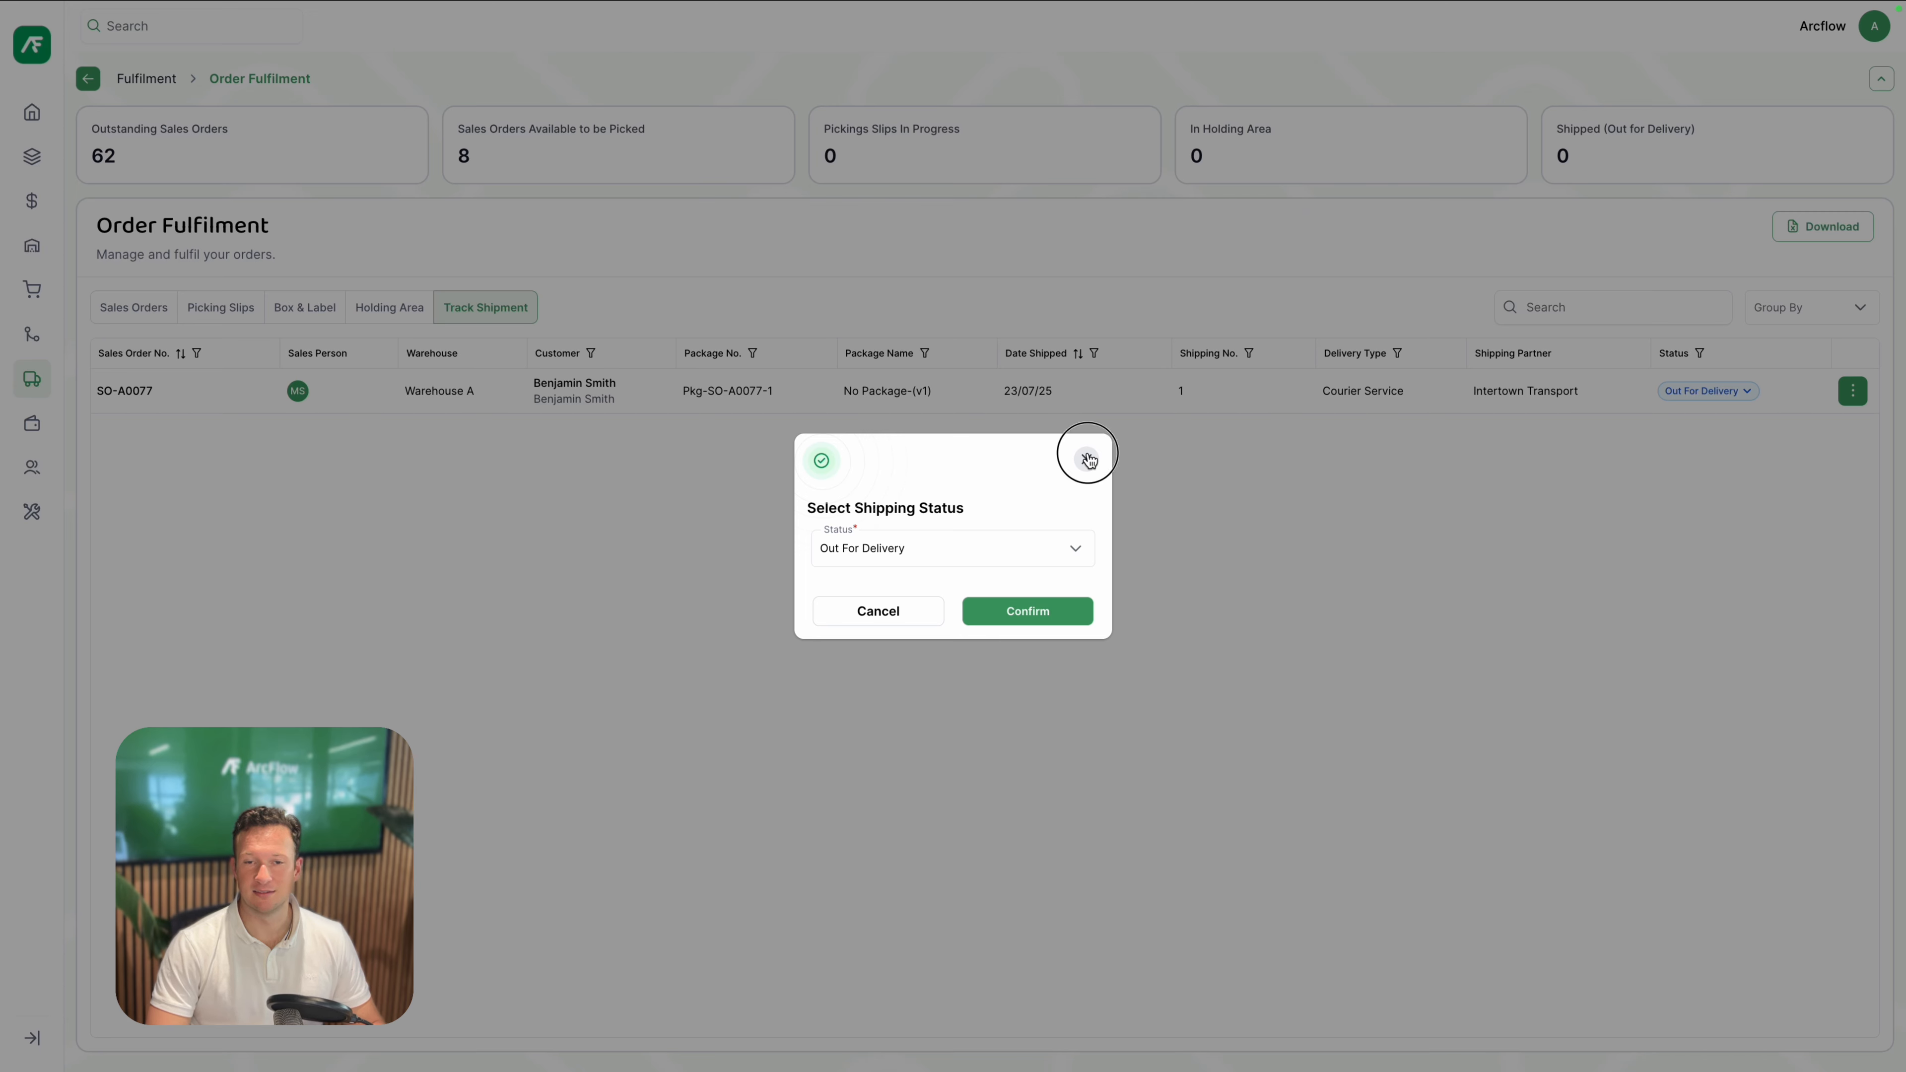
{"action": "left_click", "coordinate": [194, 389]}
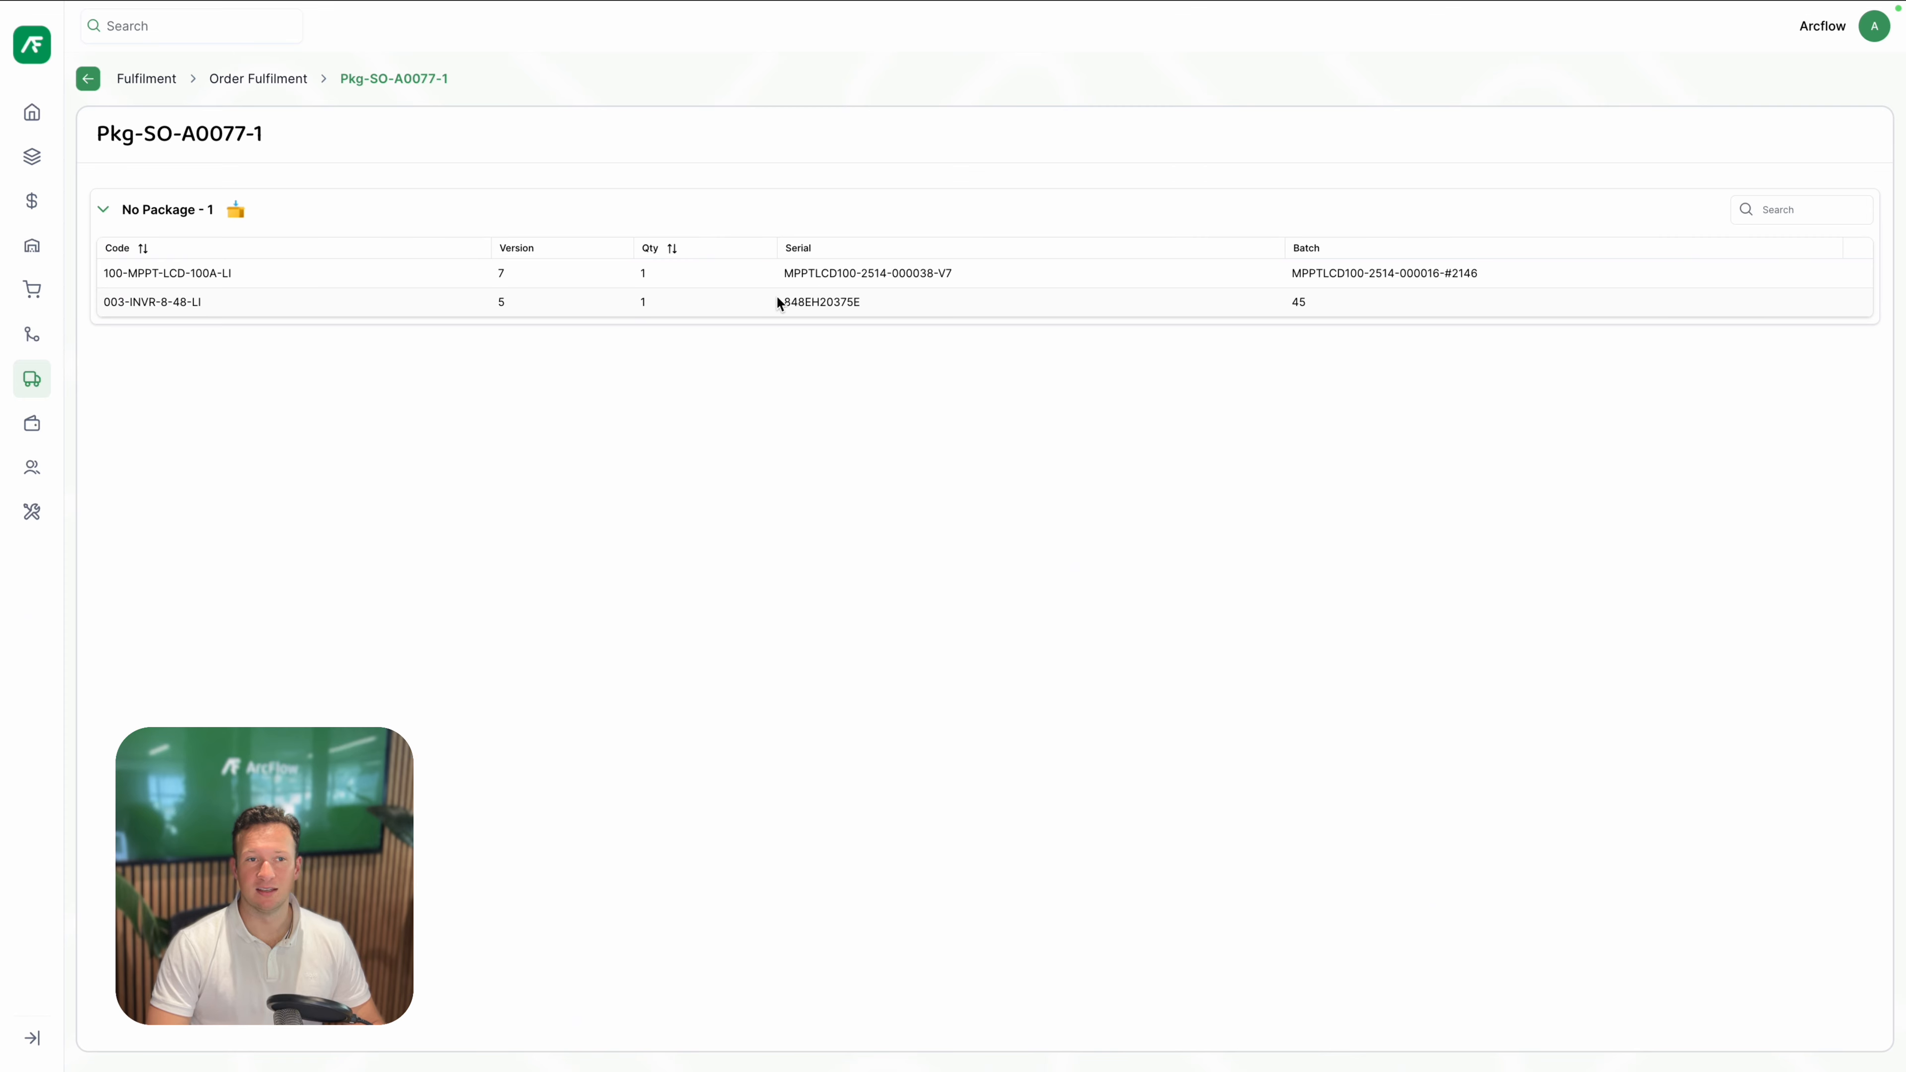
{"action": "left_click", "coordinate": [284, 77]}
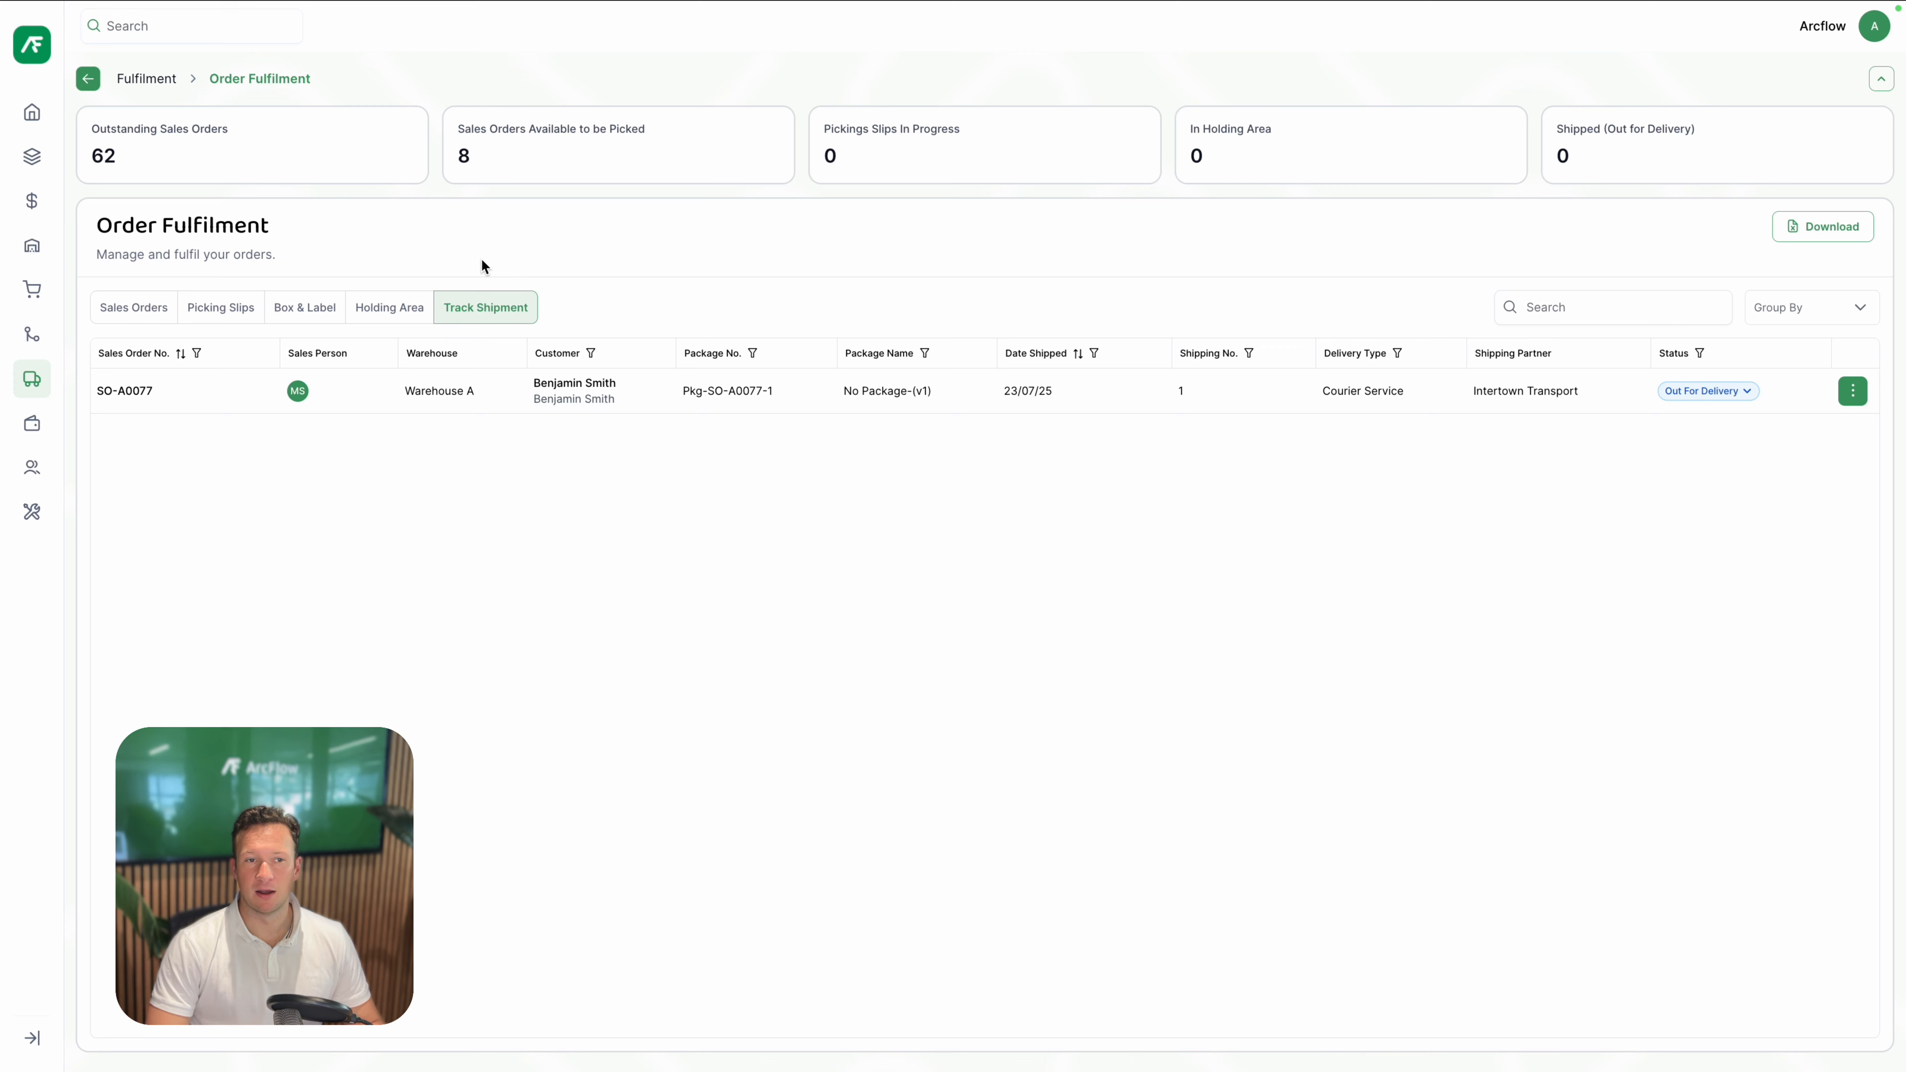
Step: Review the report types offered for download, and return to the sales orders list to check the order's fulfilled status
{"action": "left_click", "coordinate": [1821, 235]}
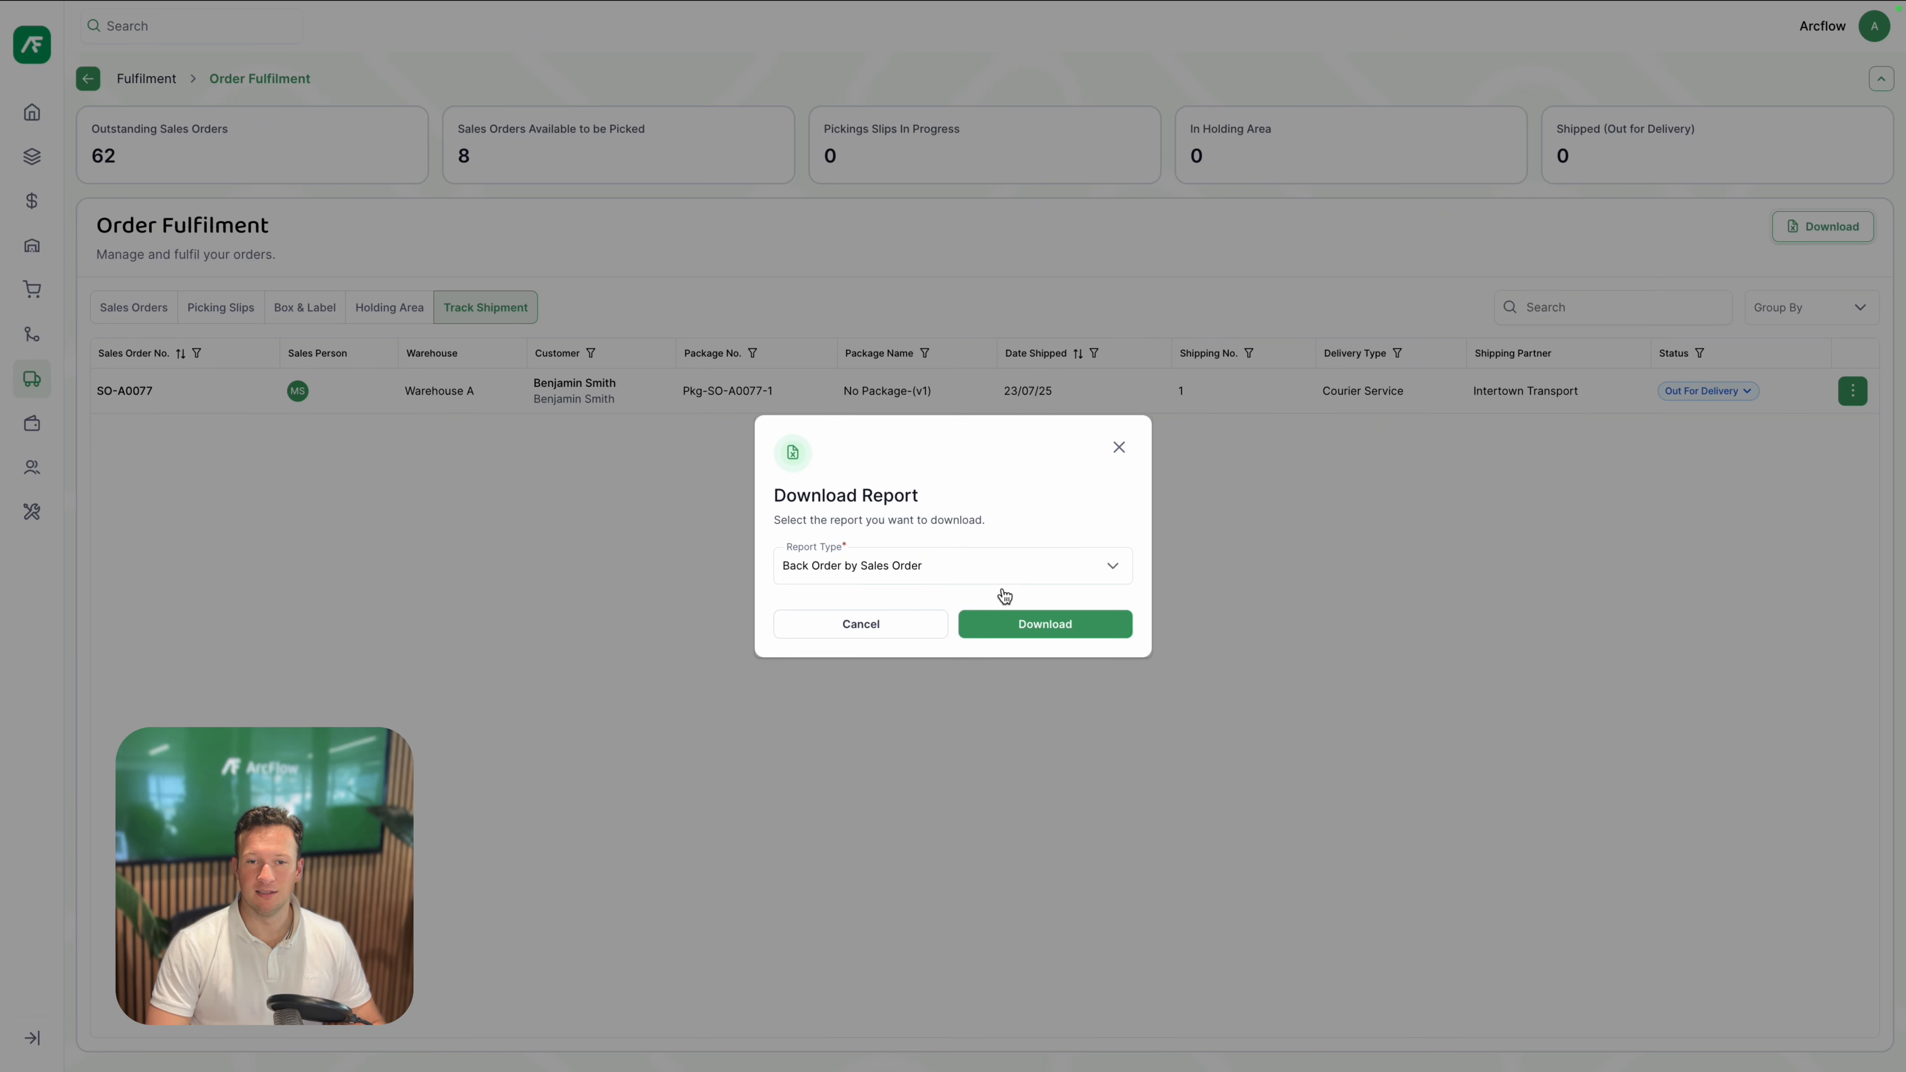
{"action": "left_click", "coordinate": [1022, 565]}
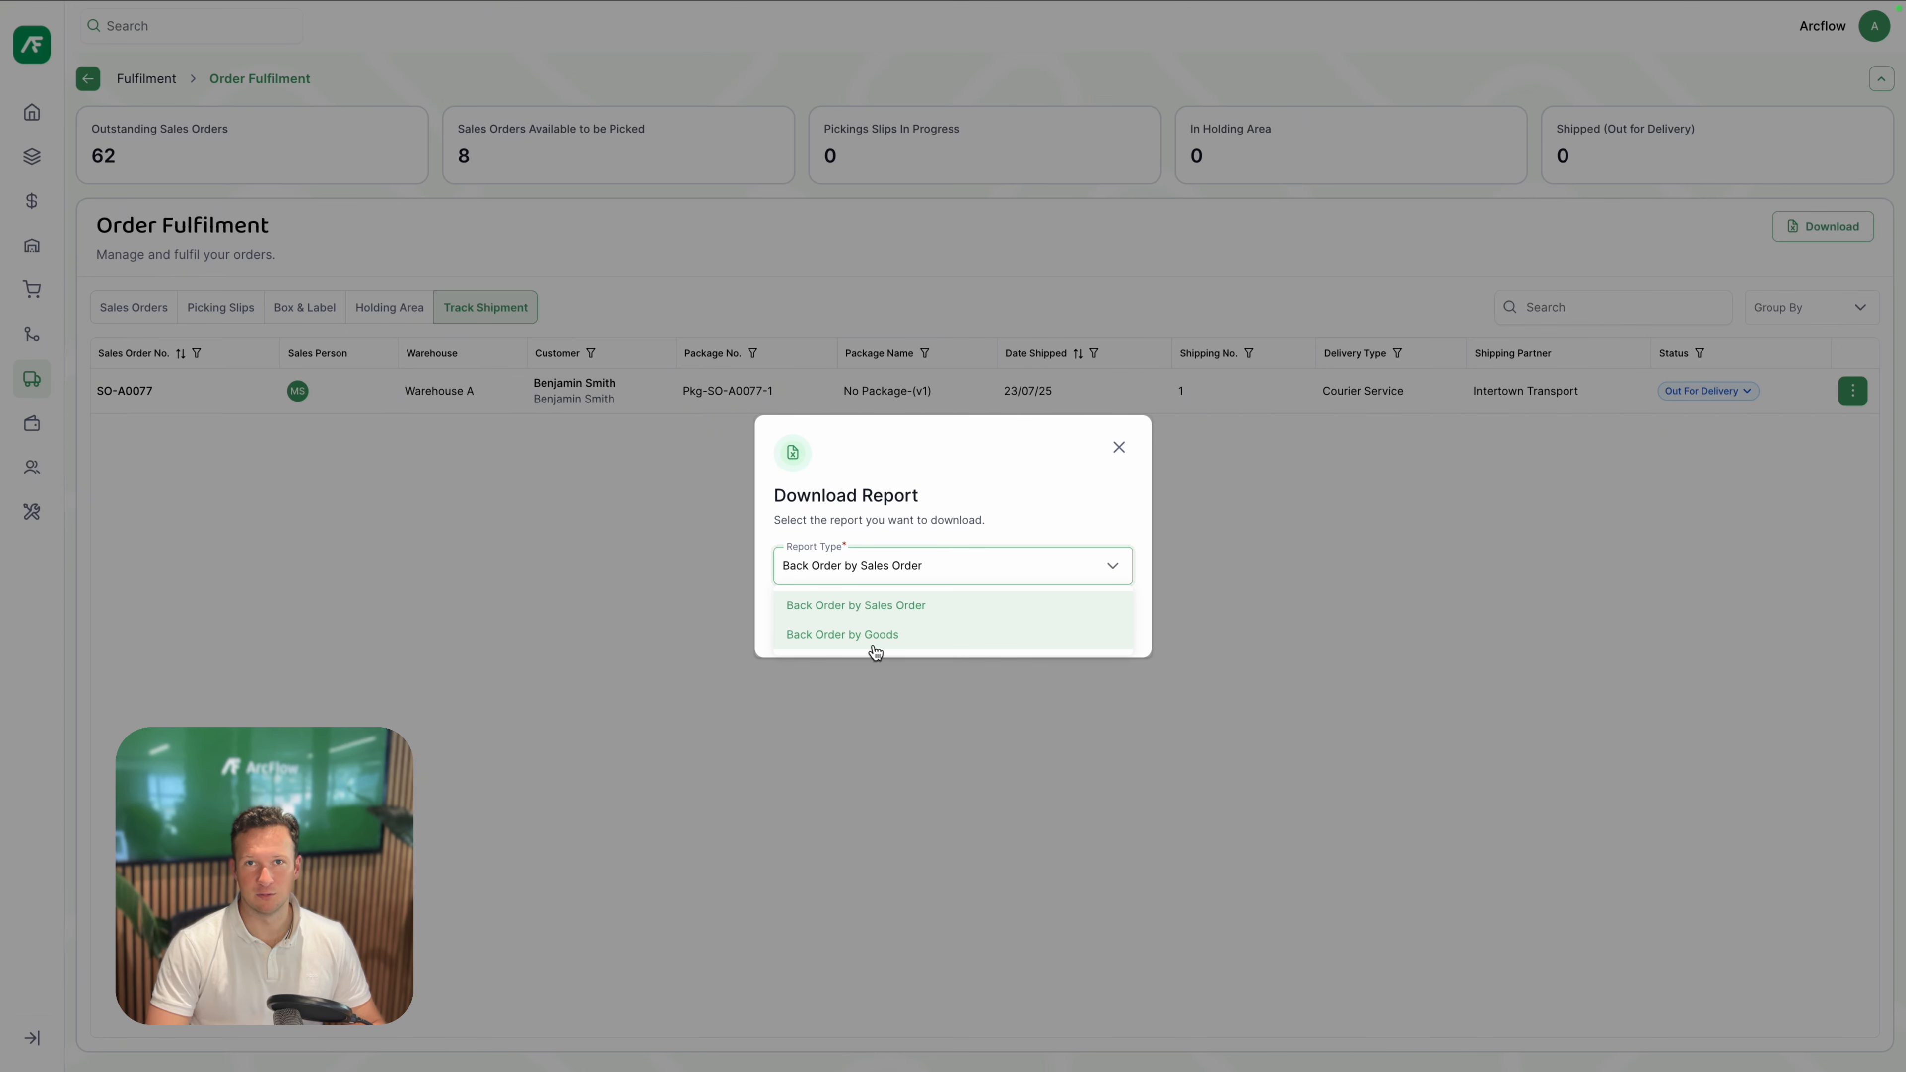
{"action": "left_click", "coordinate": [631, 625]}
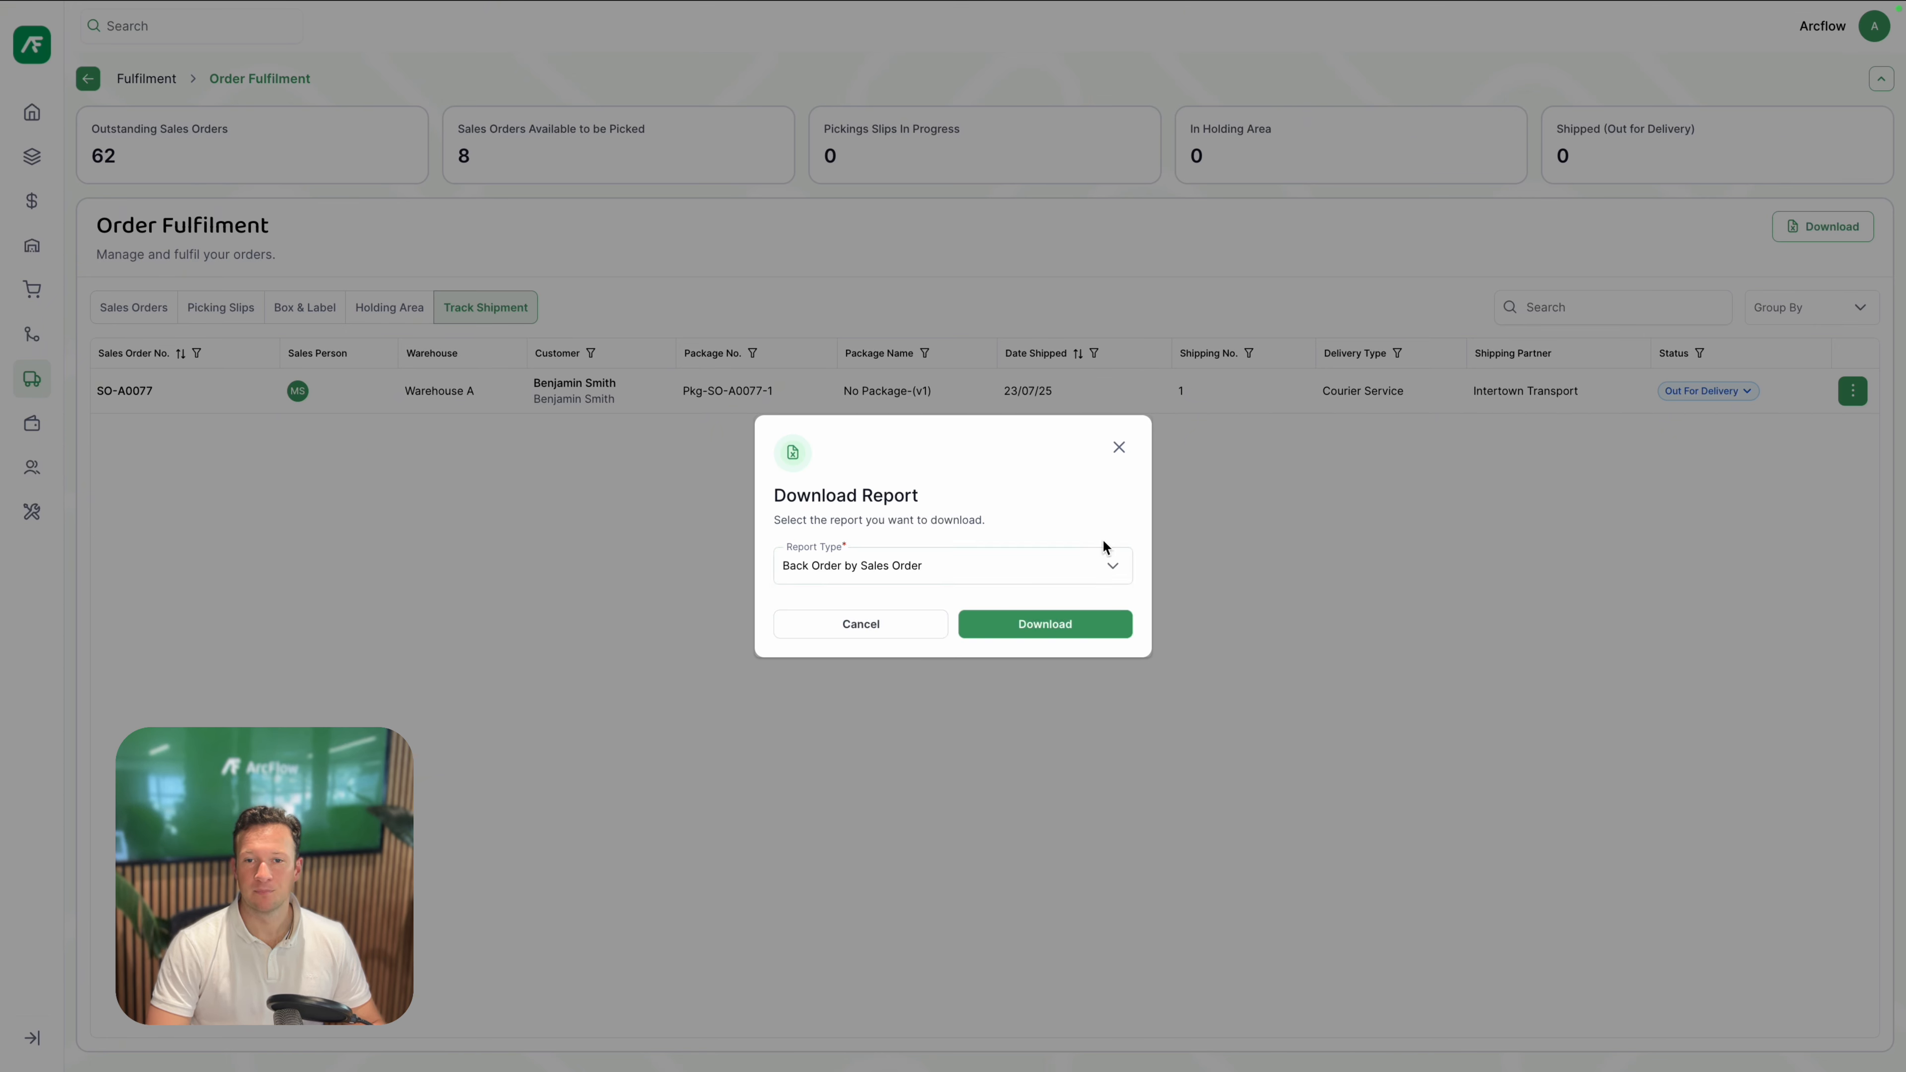
{"action": "left_click", "coordinate": [1119, 447]}
{"action": "left_click", "coordinate": [162, 309]}
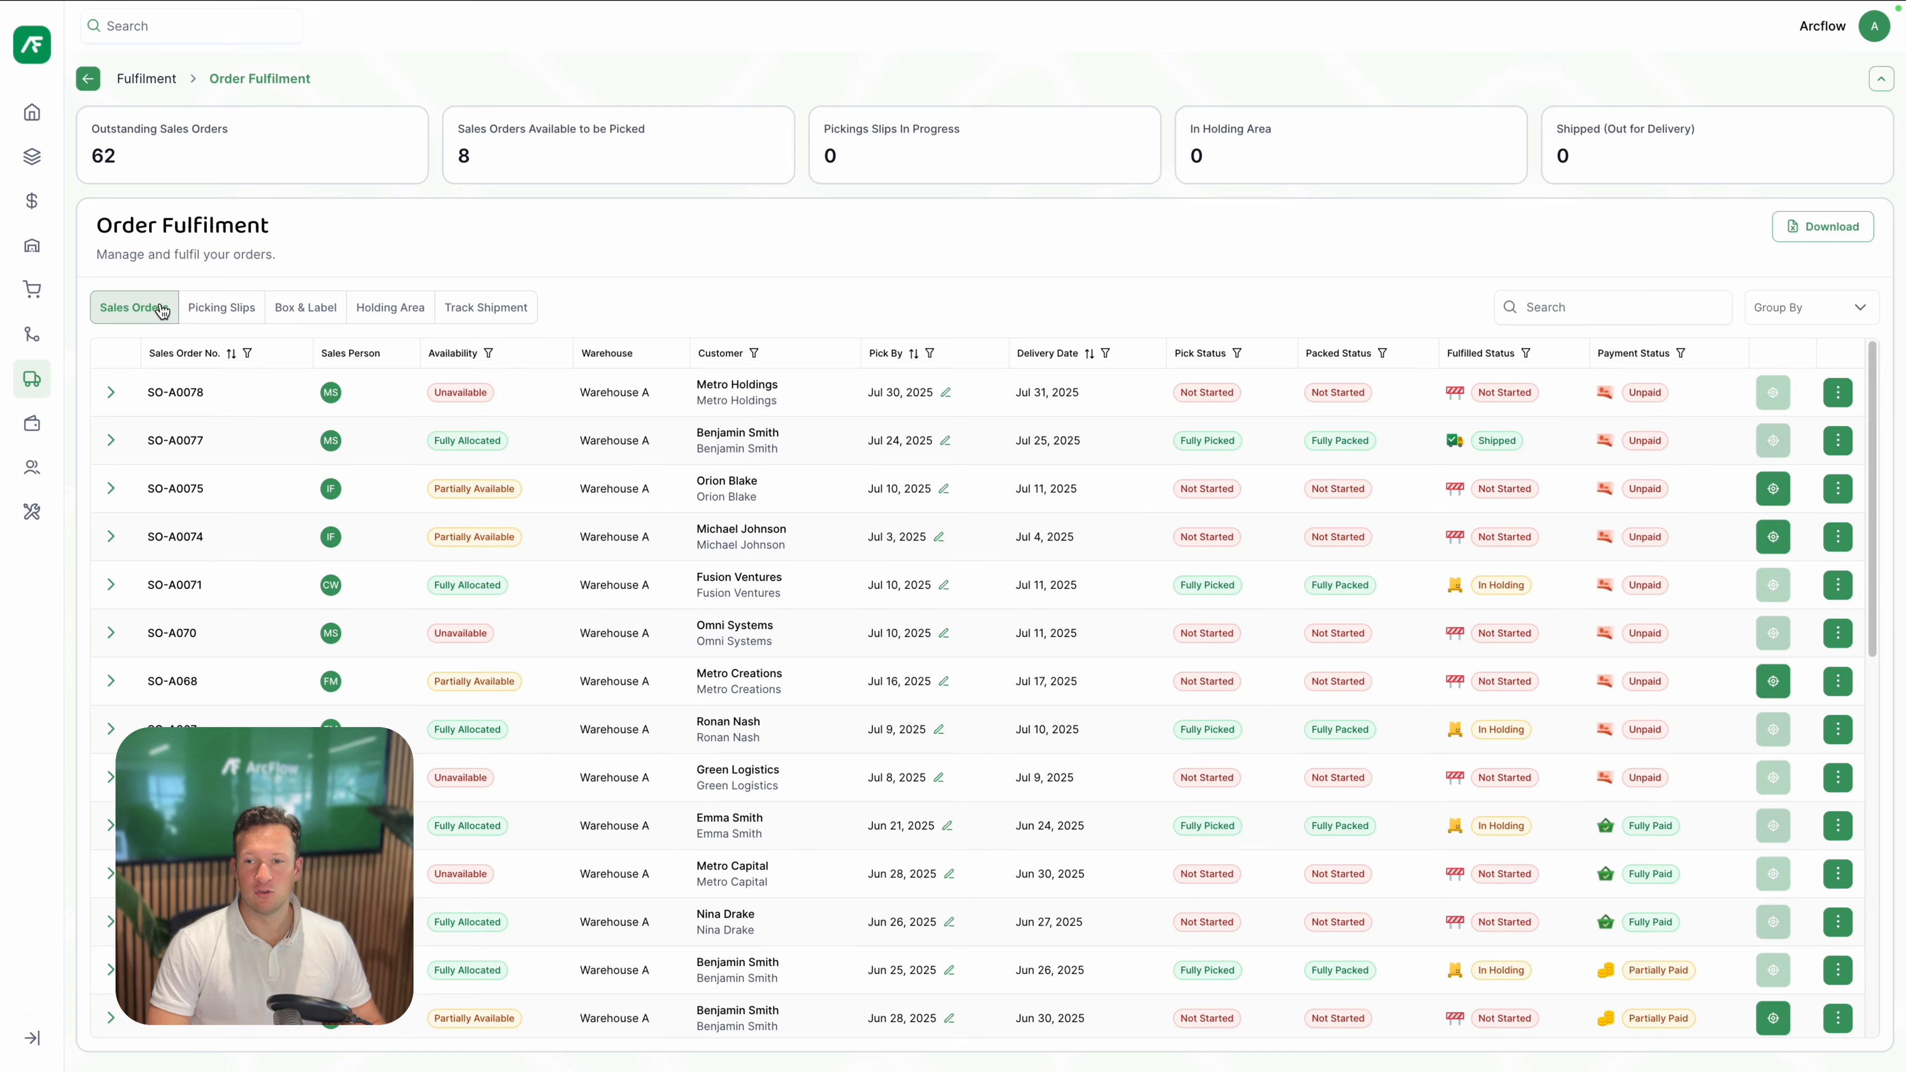